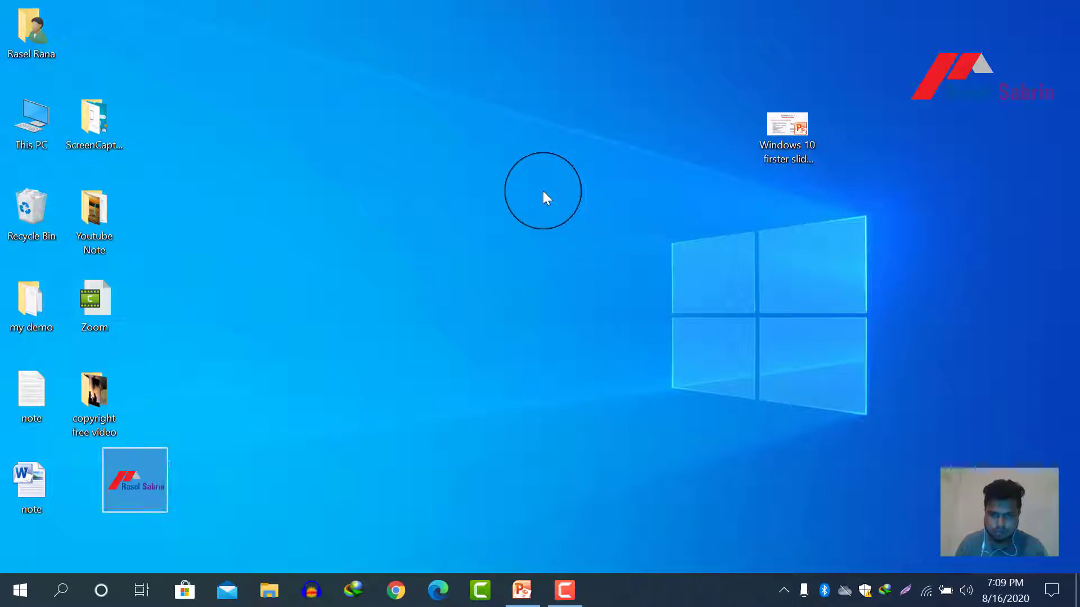
Step: Refresh the Windows desktop twice
right_click(542, 191)
click(586, 239)
right_click(562, 191)
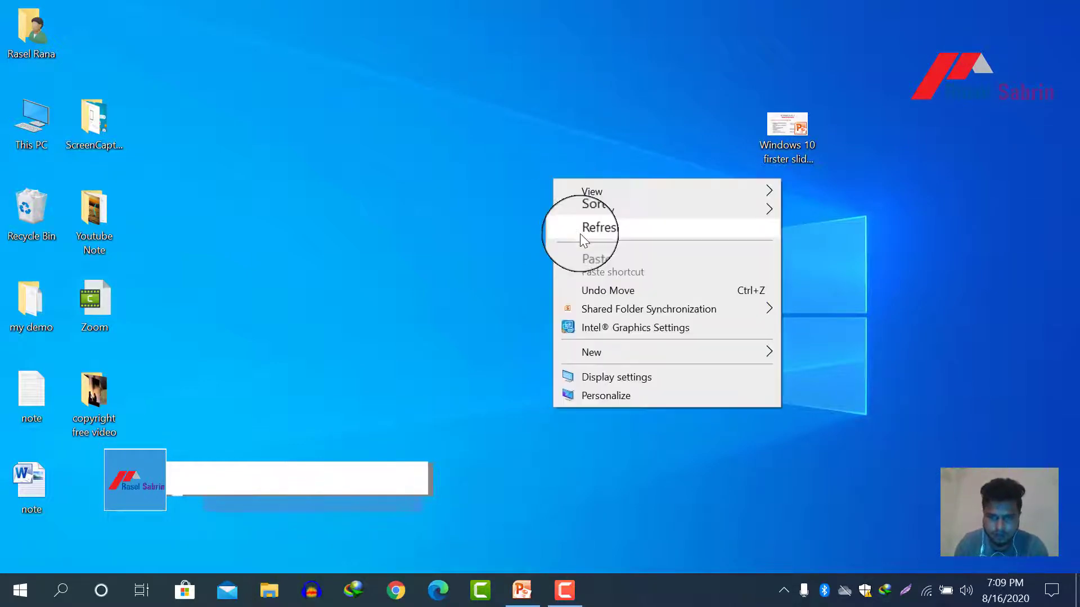
click(581, 234)
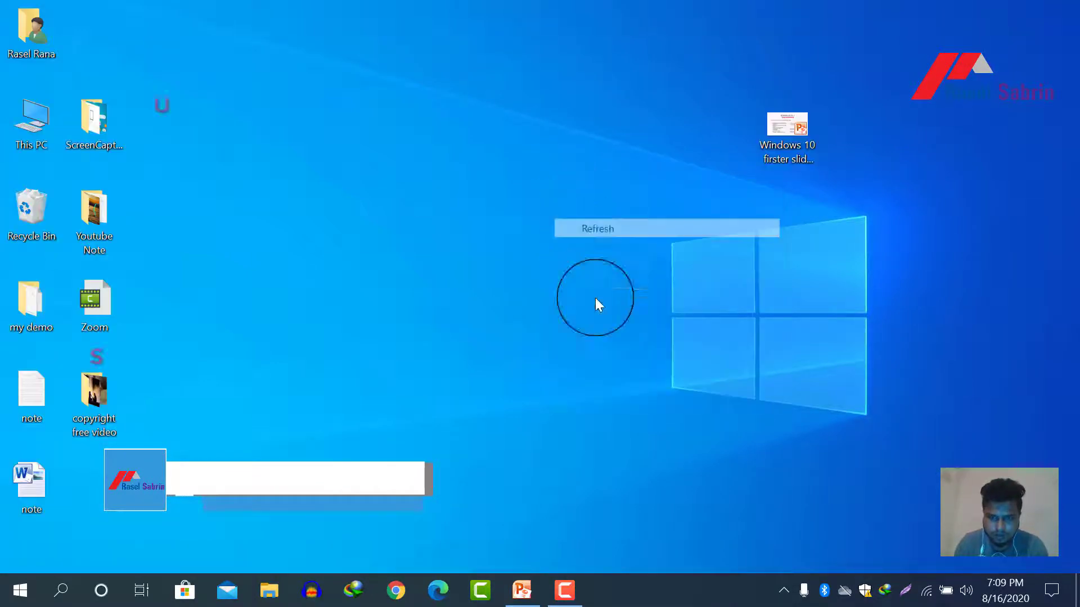
Step: Open Task Manager from the taskbar, open it again through a Windows search for "tesk manager", and close it
right_click(640, 591)
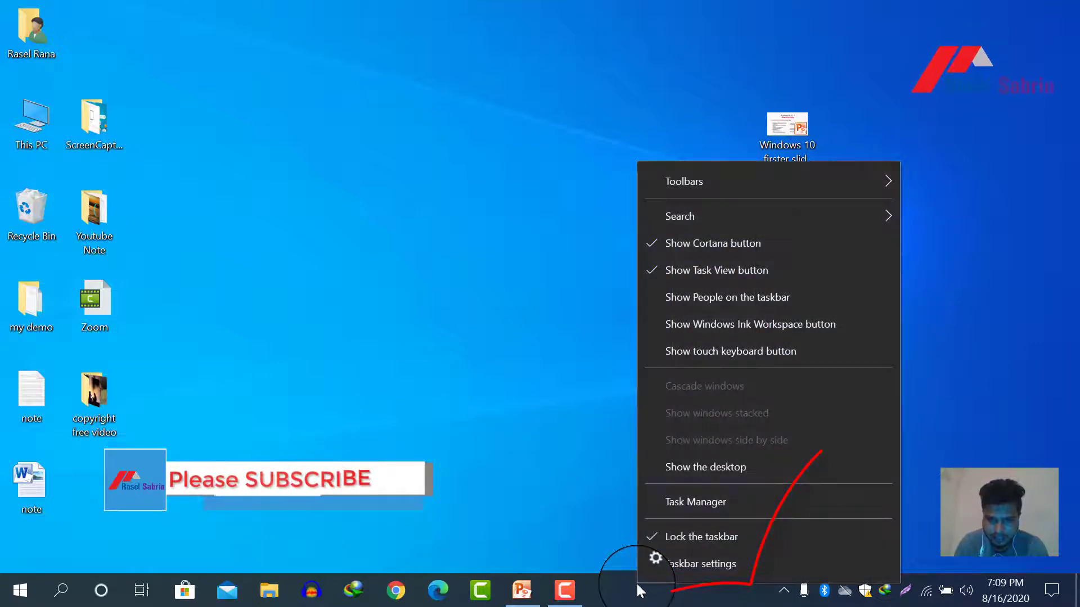
click(683, 503)
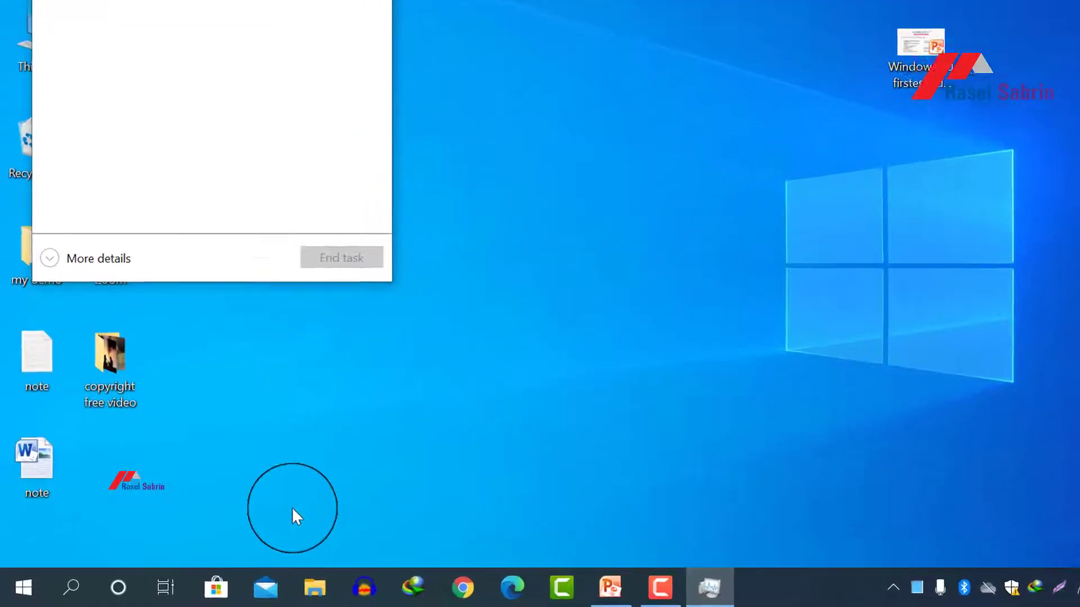
click(71, 588)
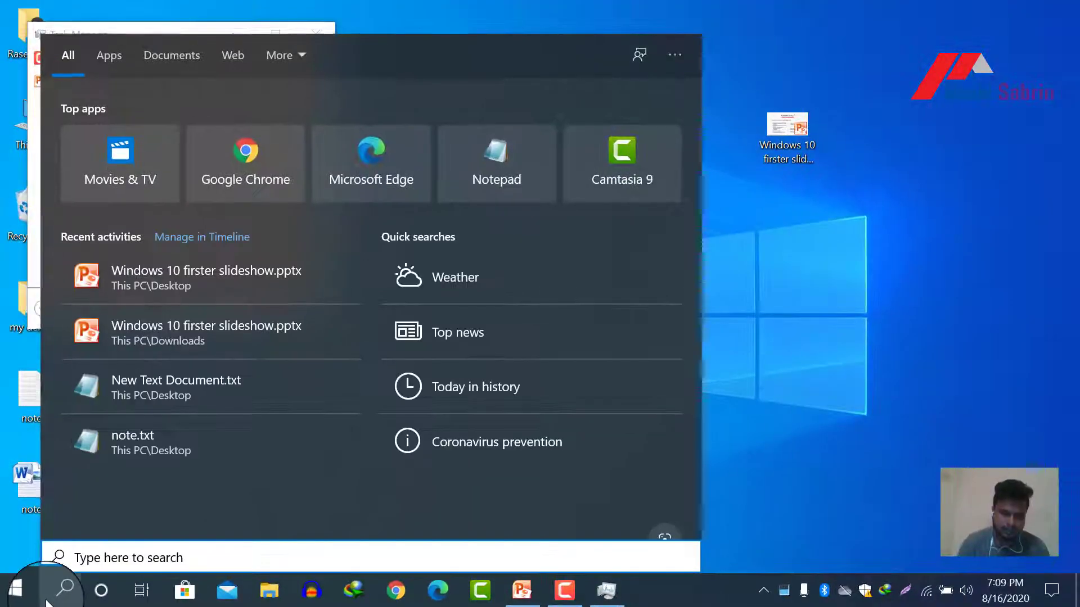
text(tes)
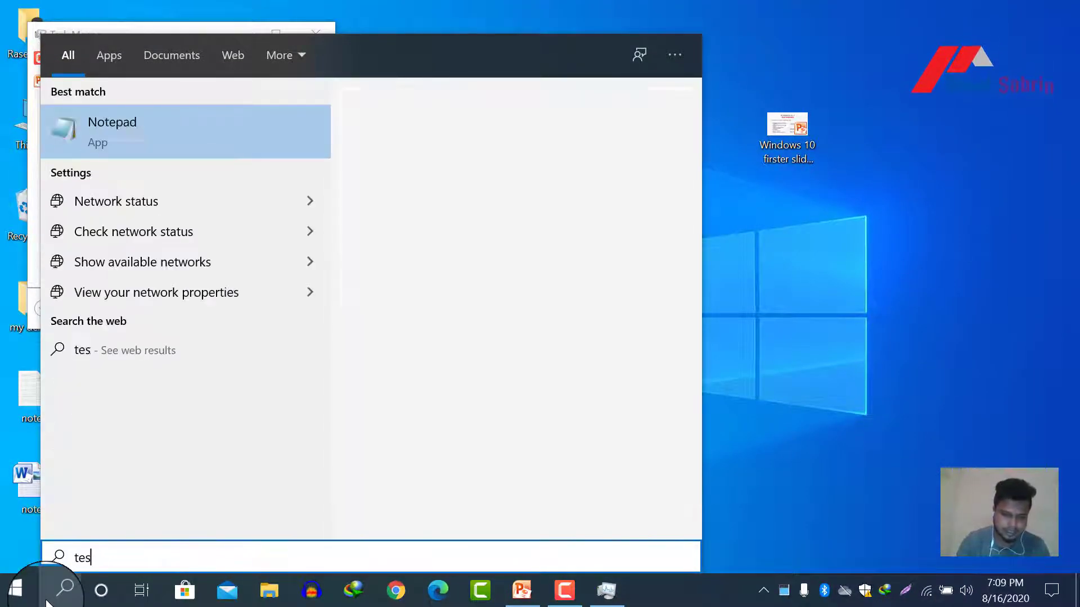
text(t)
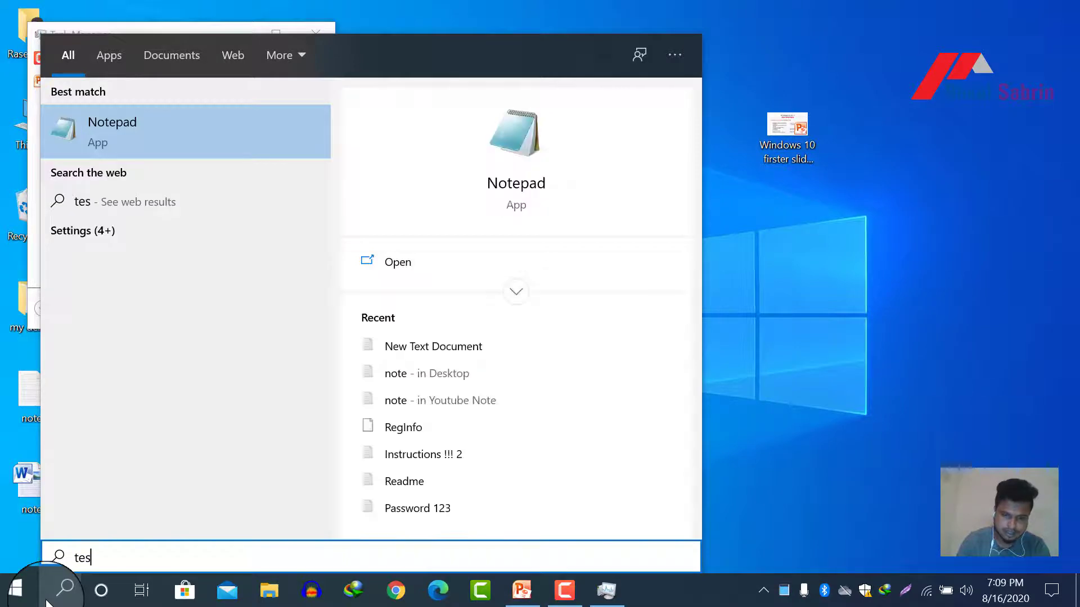
text(k manager)
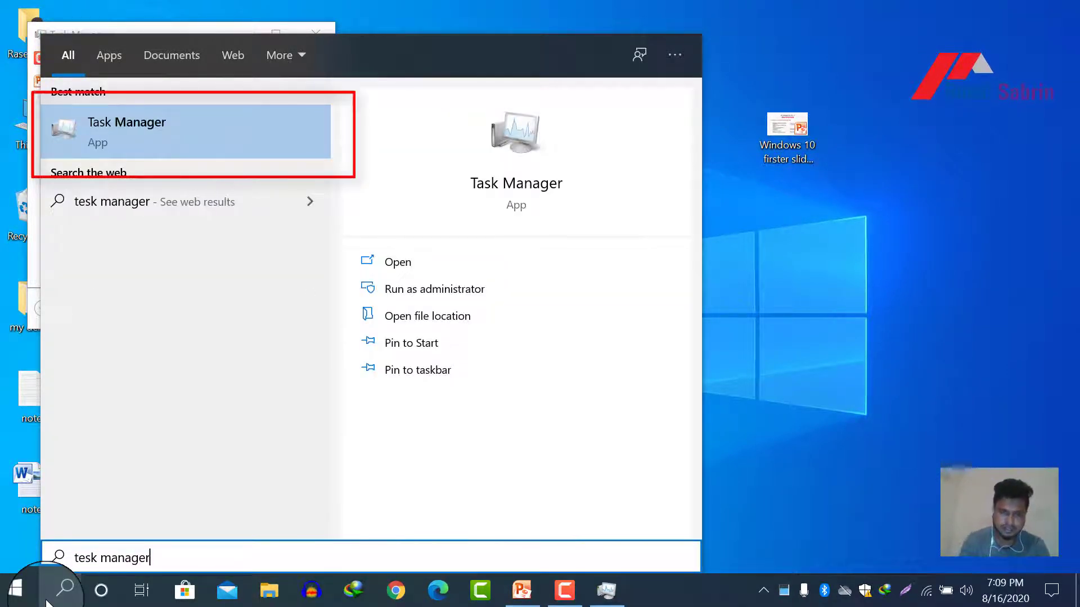
click(122, 141)
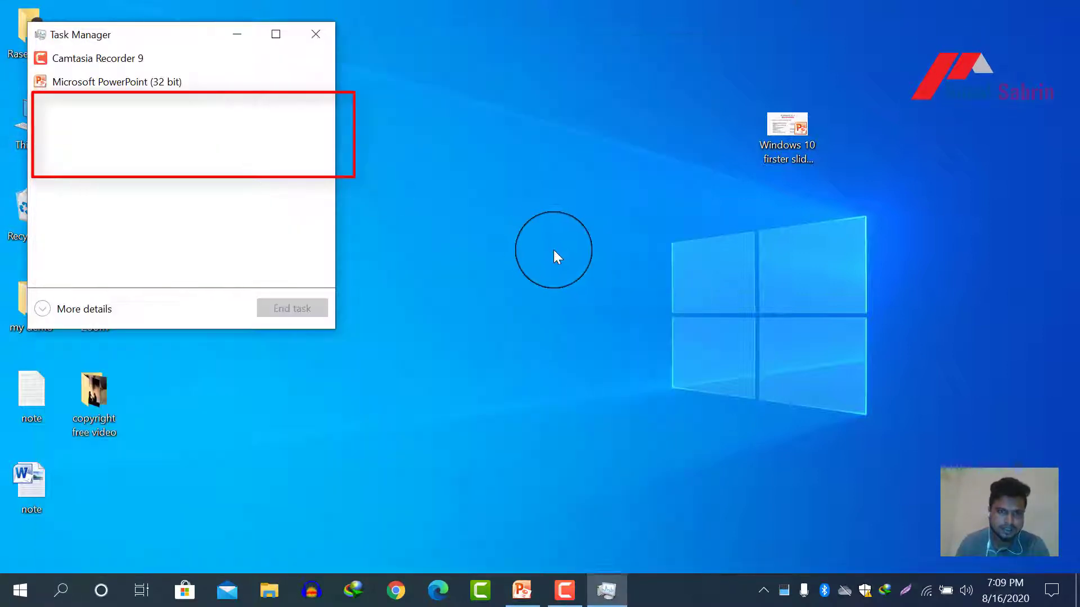
click(320, 35)
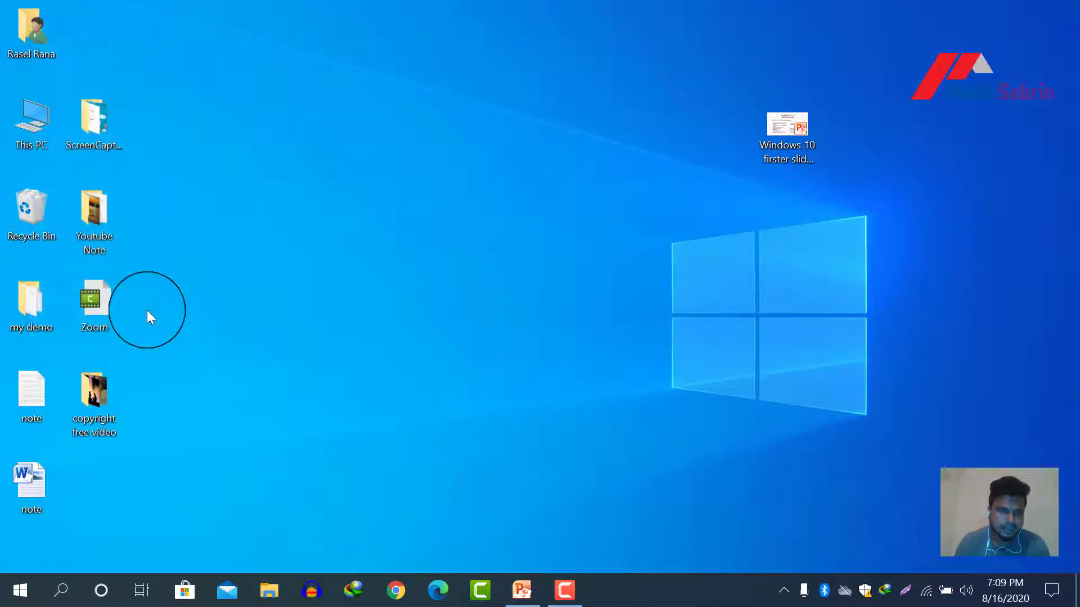
Step: Reopen Task Manager and show it in the detailed view
right_click(642, 579)
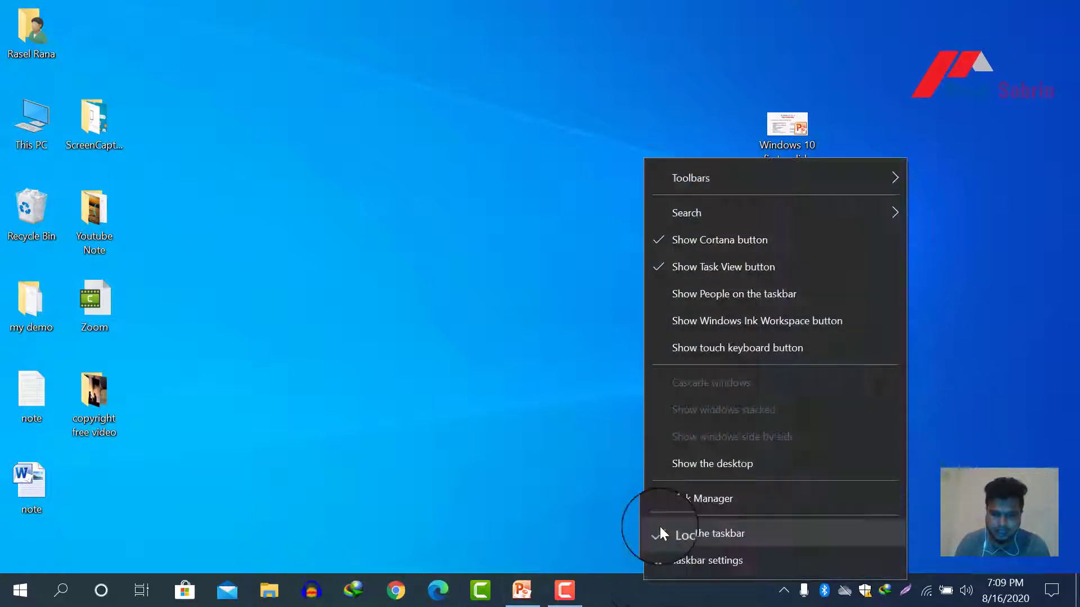
click(672, 499)
click(49, 314)
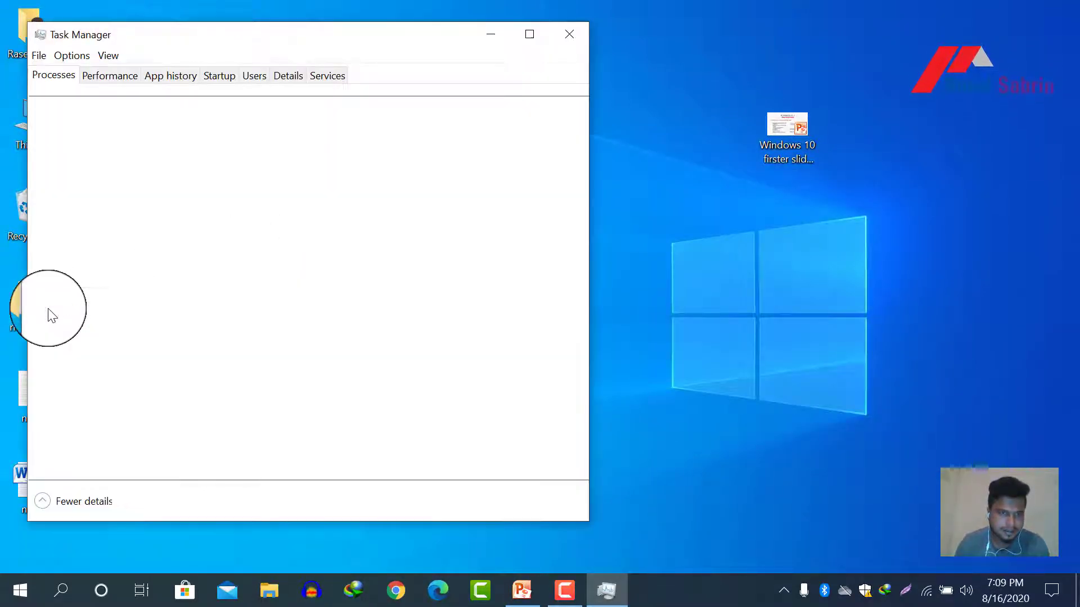
click(52, 505)
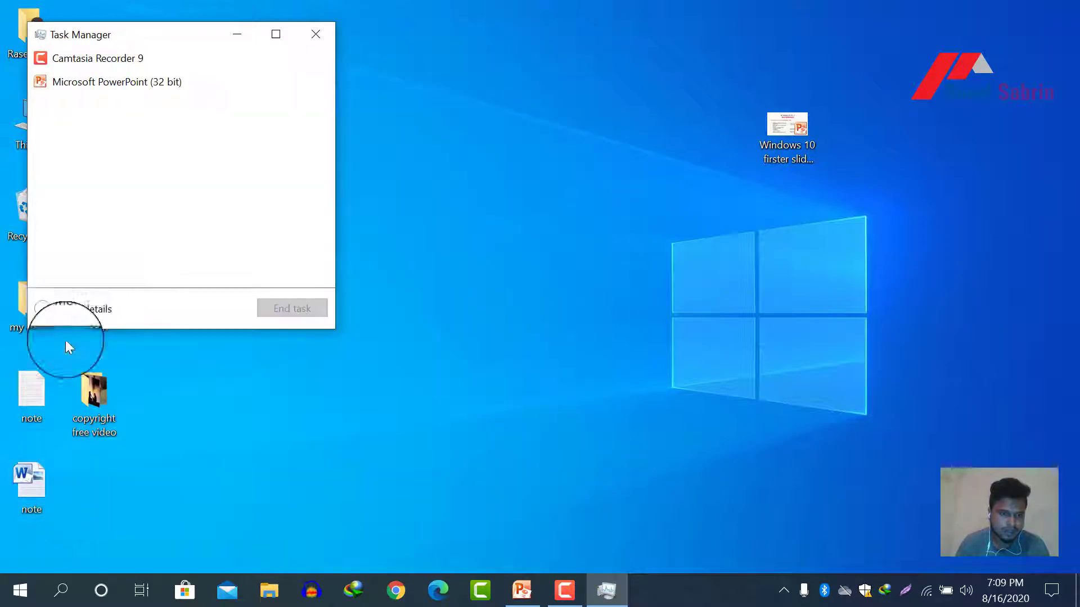
click(44, 315)
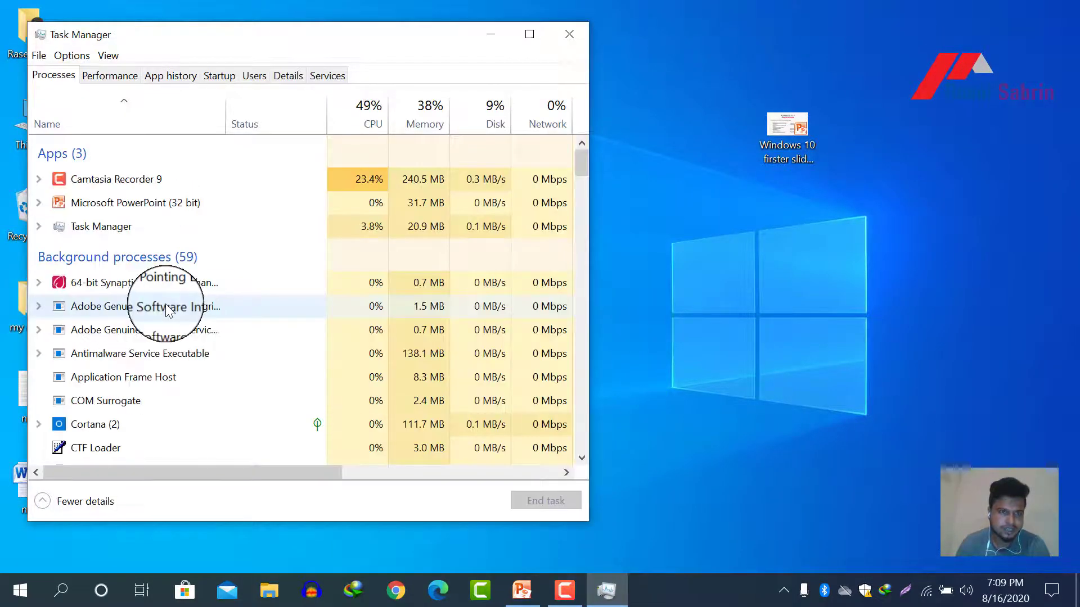
Step: Enable Skype in Task Manager's list of startup programs
click(220, 76)
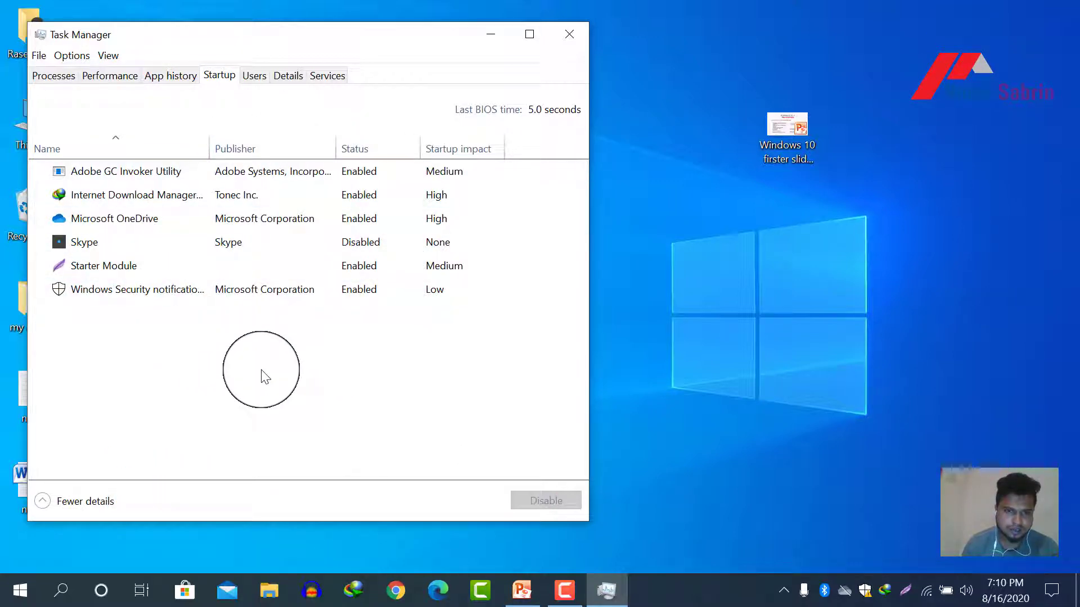
click(216, 246)
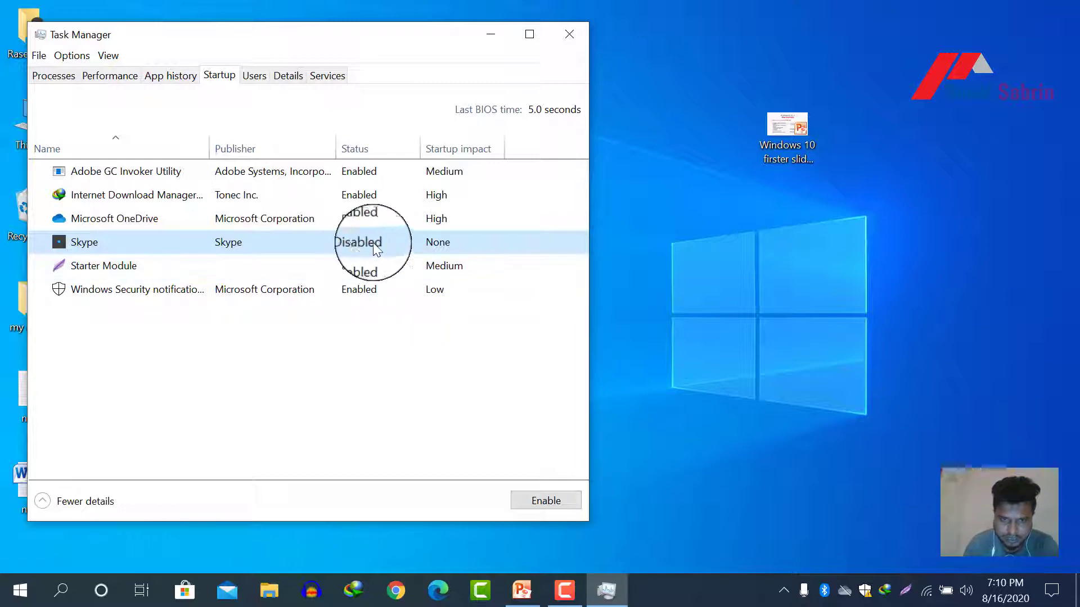
click(546, 506)
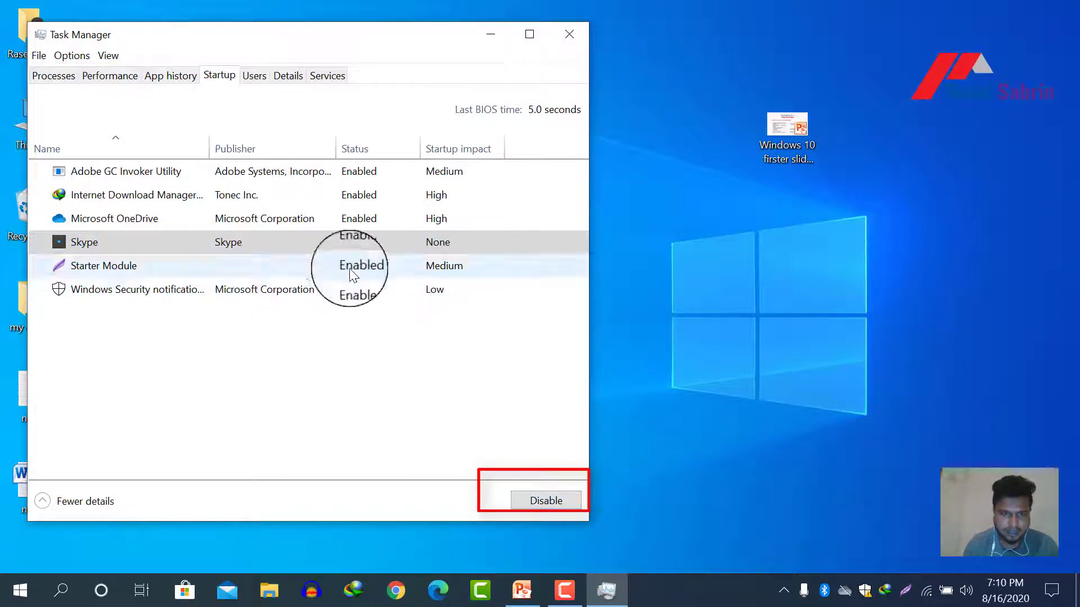
Step: Disable Skype as a startup program and close Task Manager
click(224, 247)
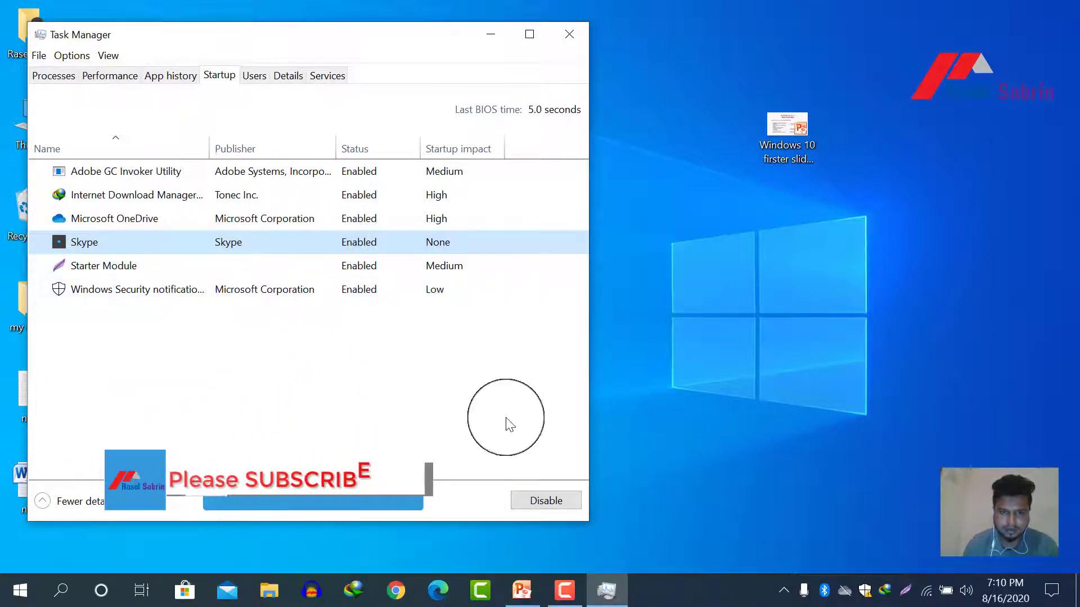
click(529, 502)
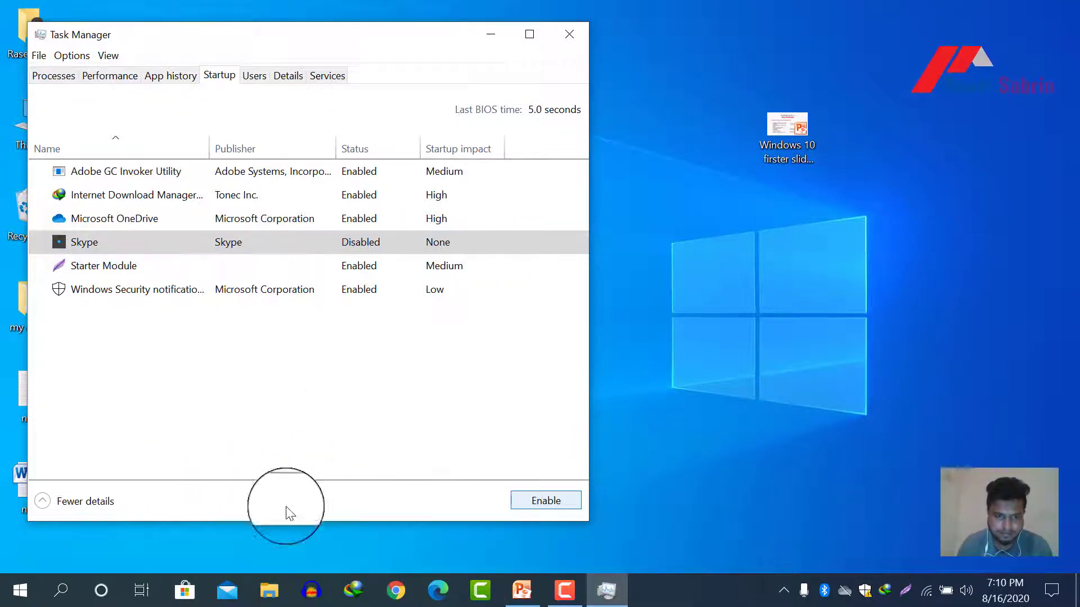
click(569, 36)
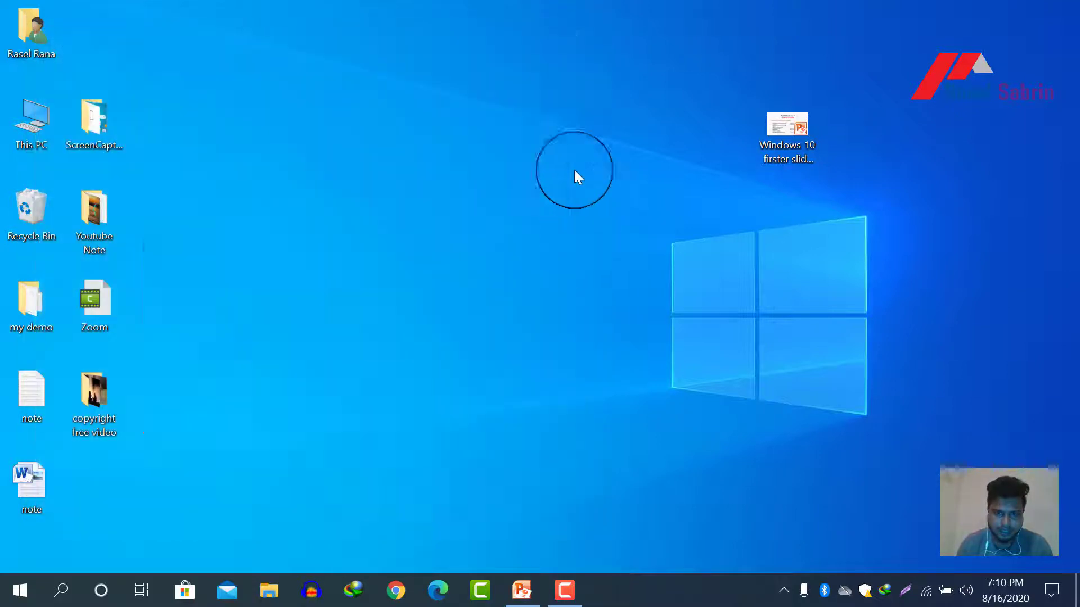
Step: Refresh the desktop, and search Windows for "dif" to open Defragment and Optimize Drives
right_click(565, 134)
click(605, 172)
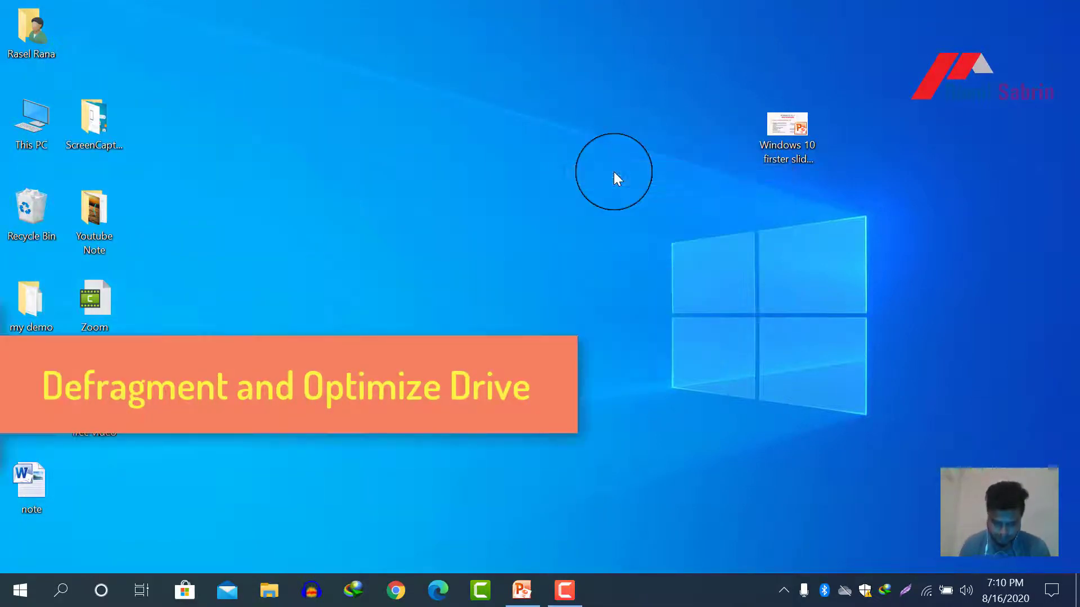
click(62, 590)
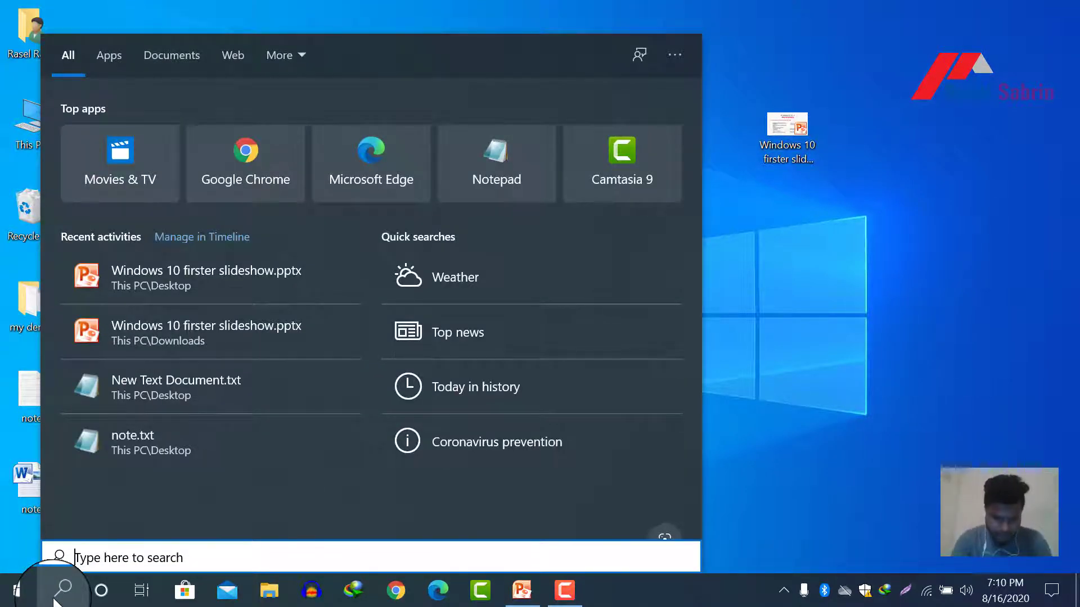
text(dif)
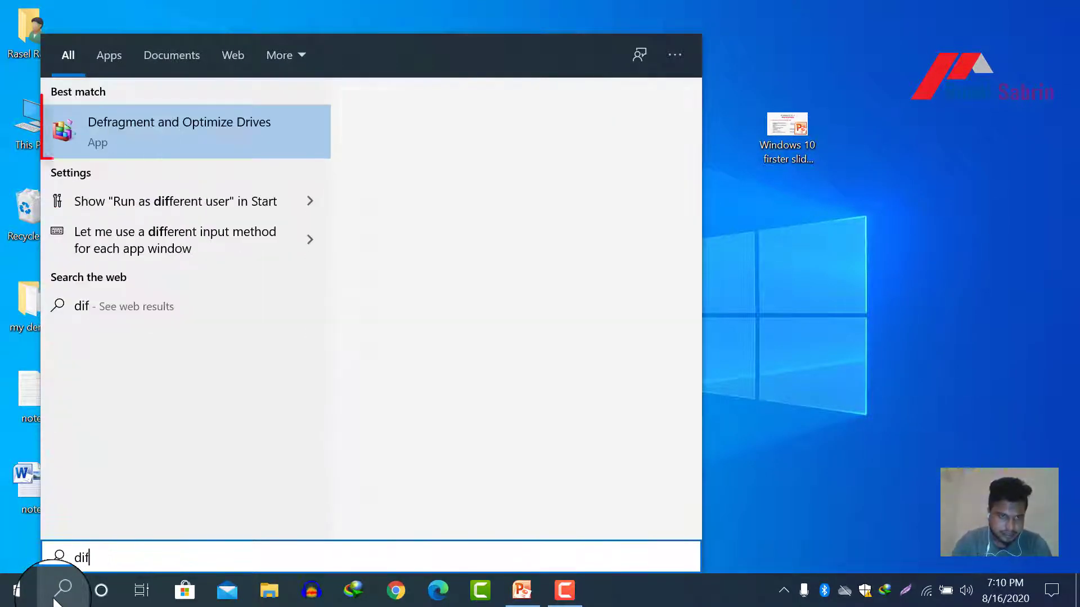
click(154, 136)
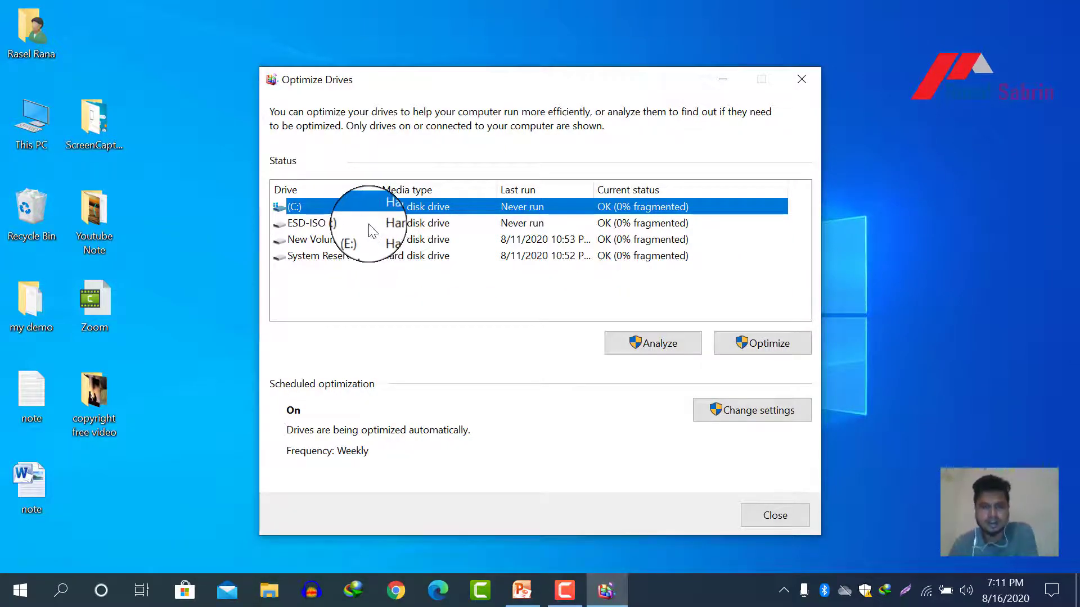
Step: Start optimizing the C: drive and close the Optimize Drives window
click(331, 224)
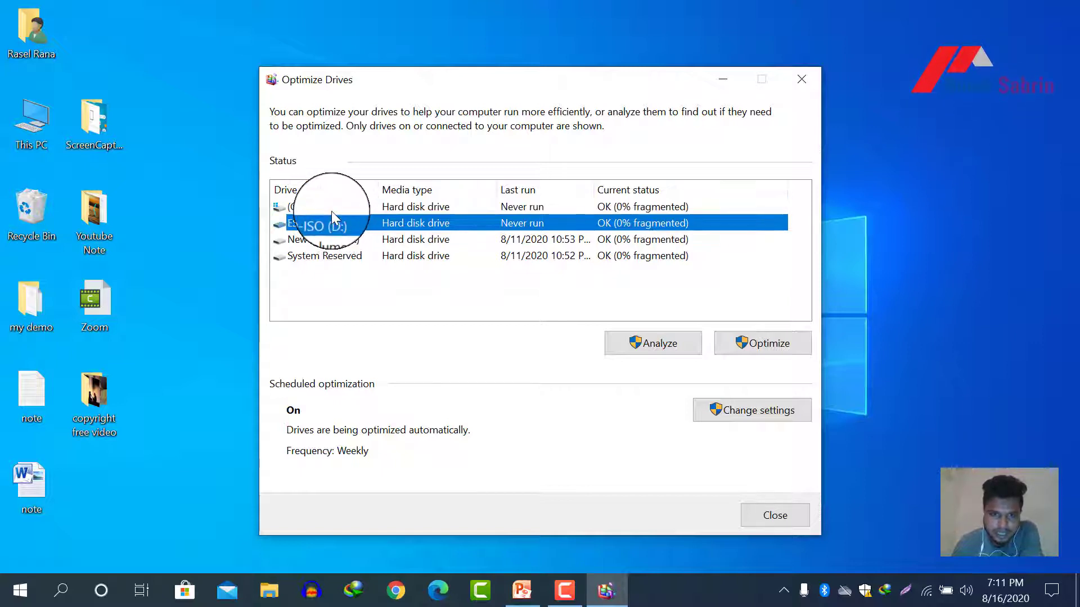
click(332, 212)
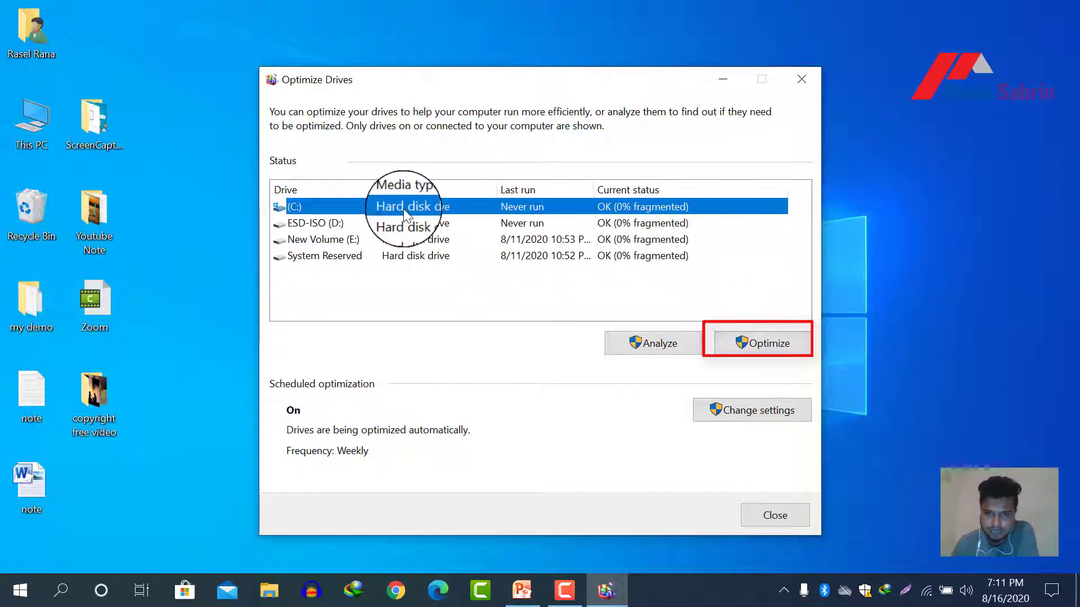
click(768, 342)
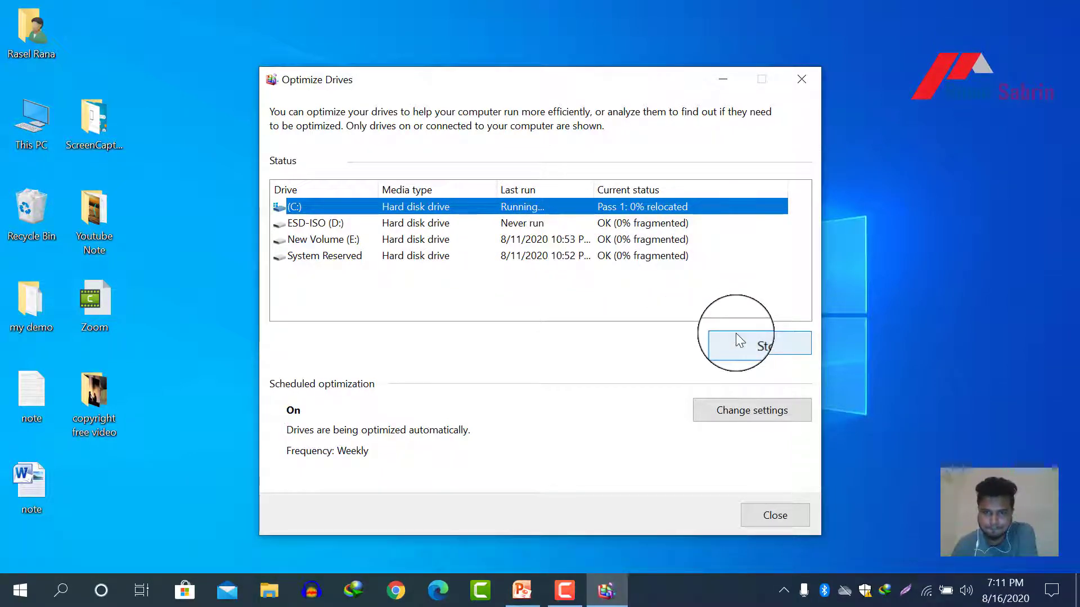
click(783, 518)
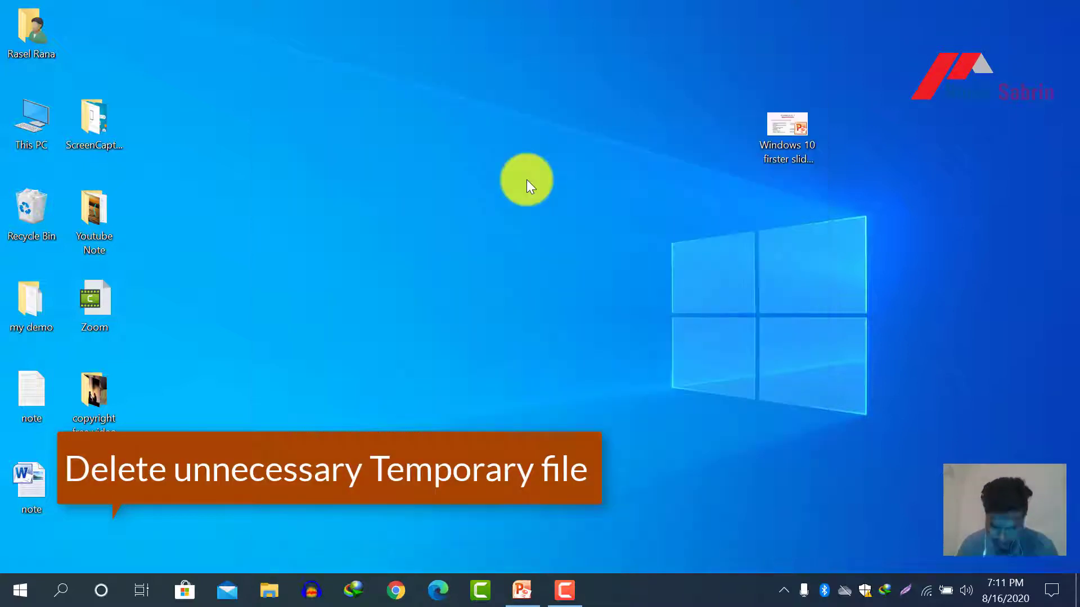
Step: Refresh the desktop and leave it clear of open search windows
right_click(481, 209)
click(502, 253)
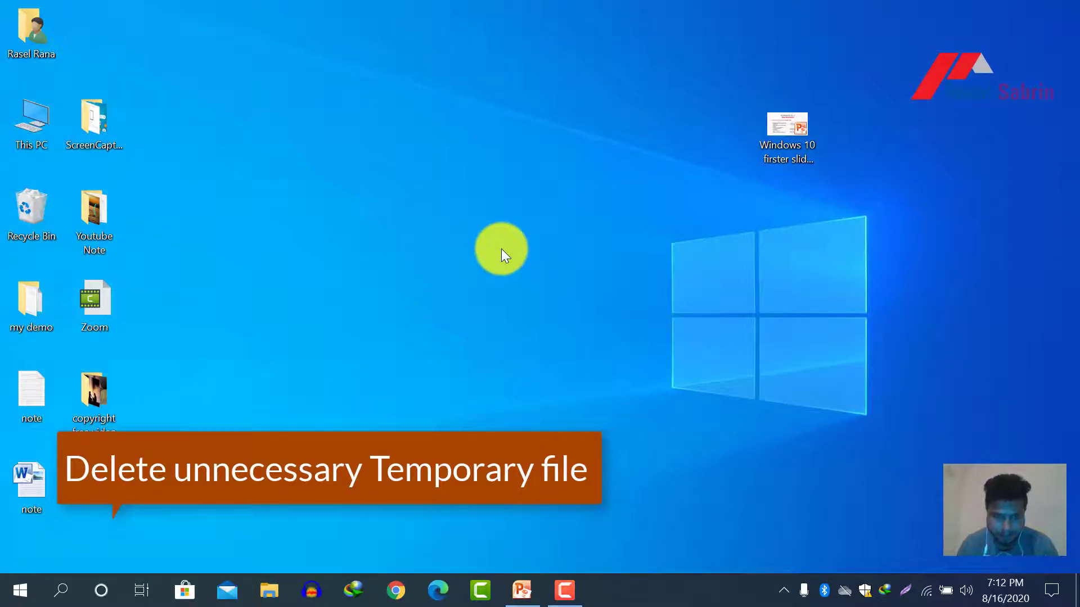
click(62, 585)
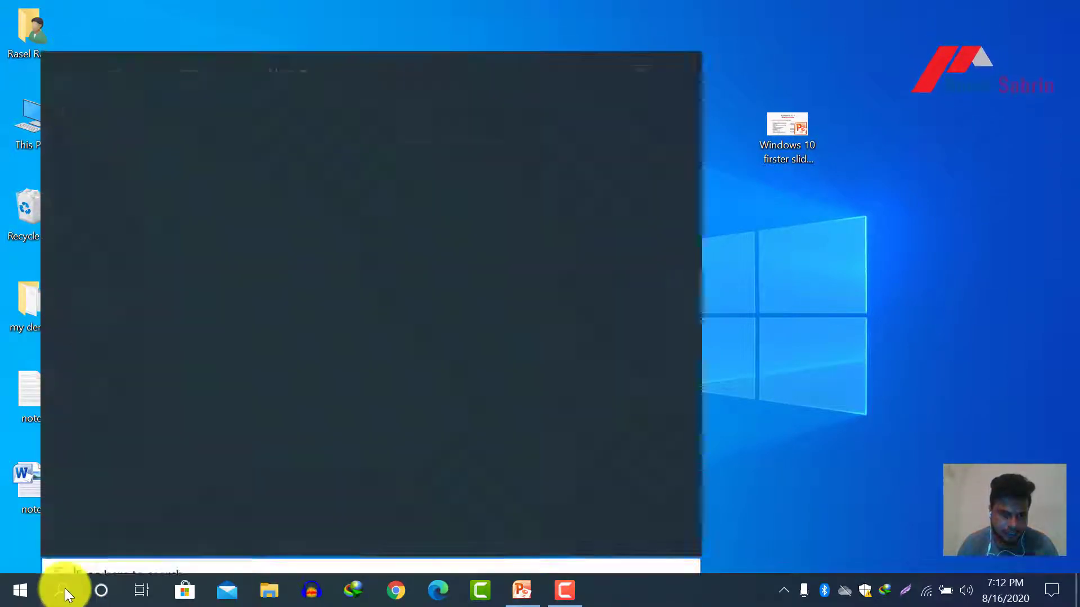
click(945, 327)
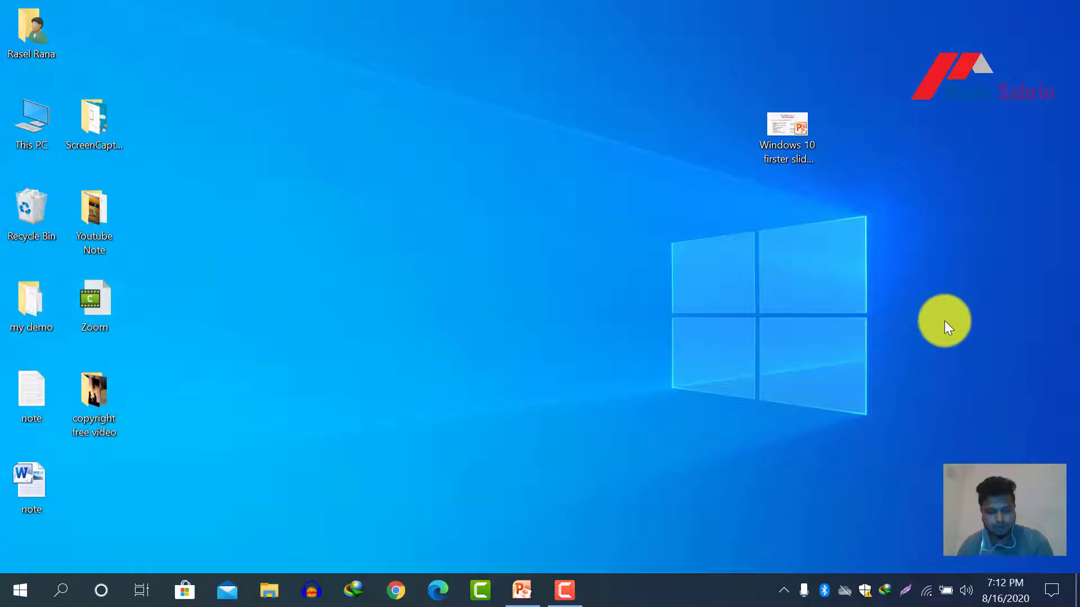
Step: Try to open the temporary files folder by running "%temp&" from the Run dialog
key(super+r)
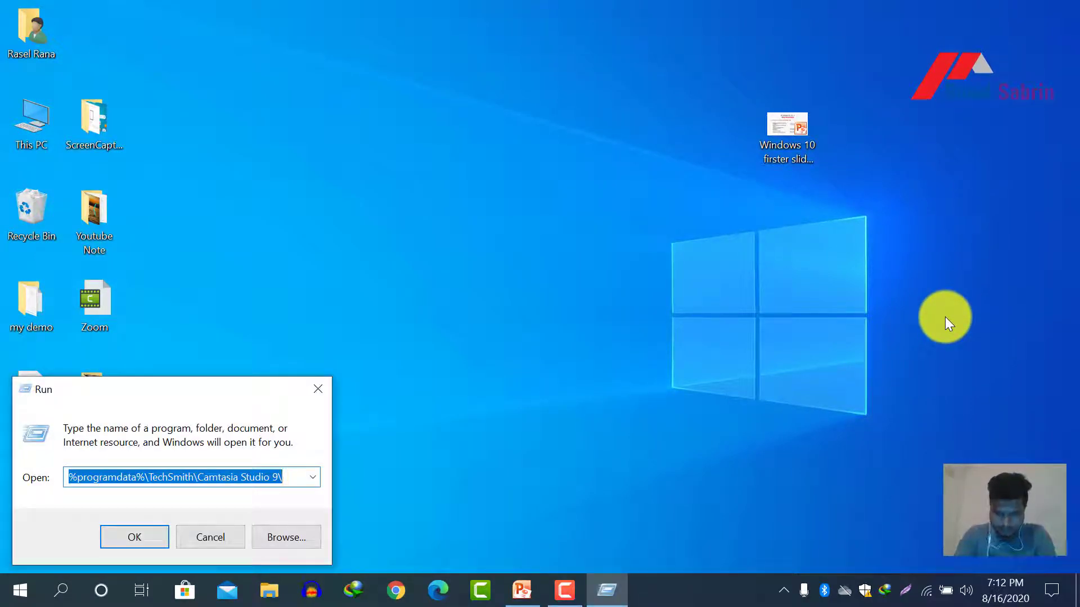
text(&)
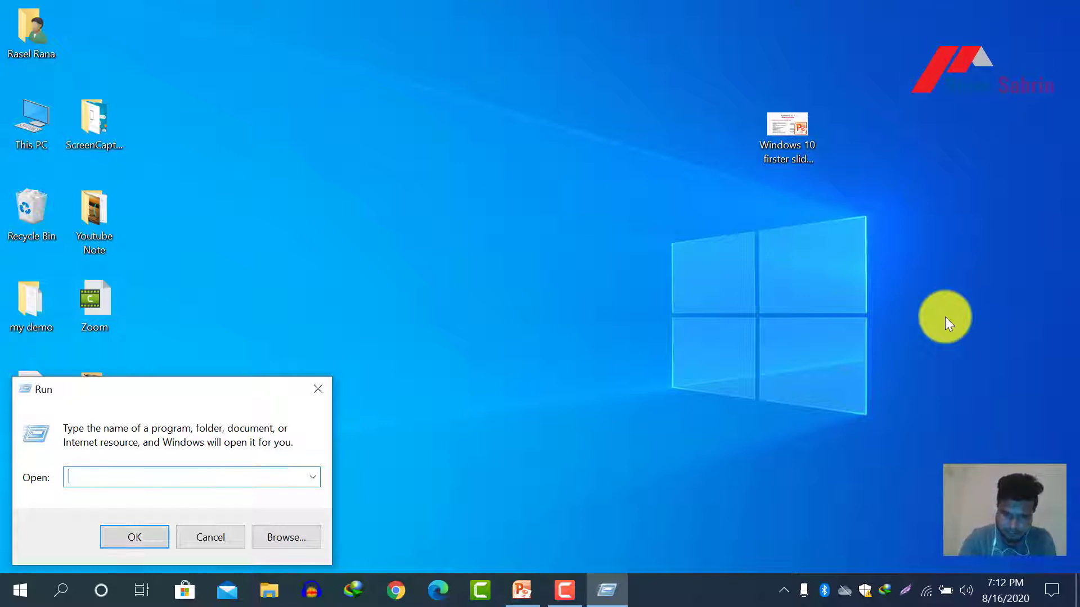
text(%temp)
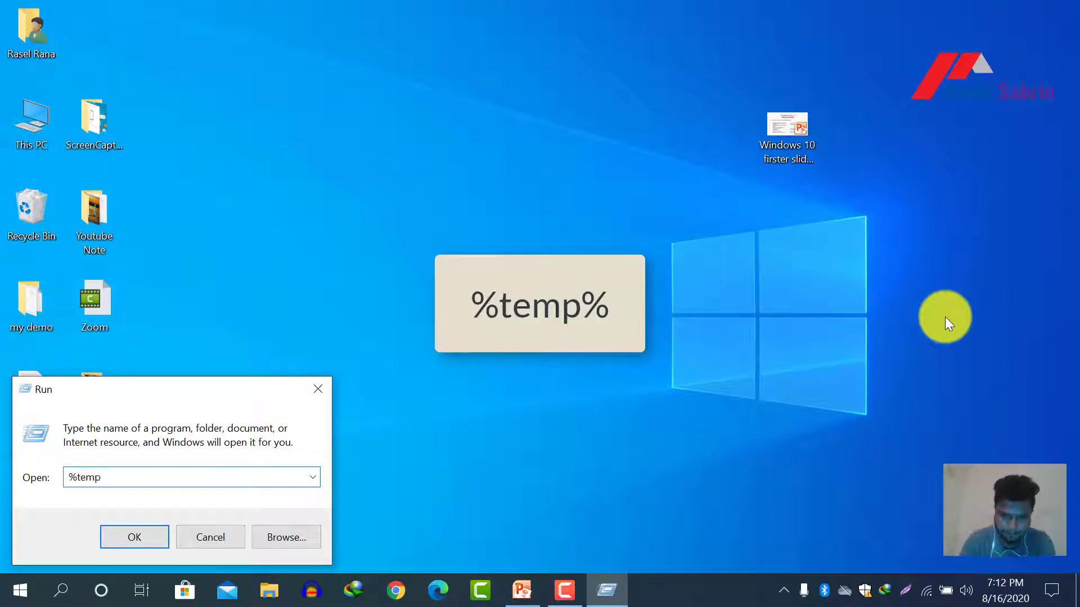
text(&)
key(Return)
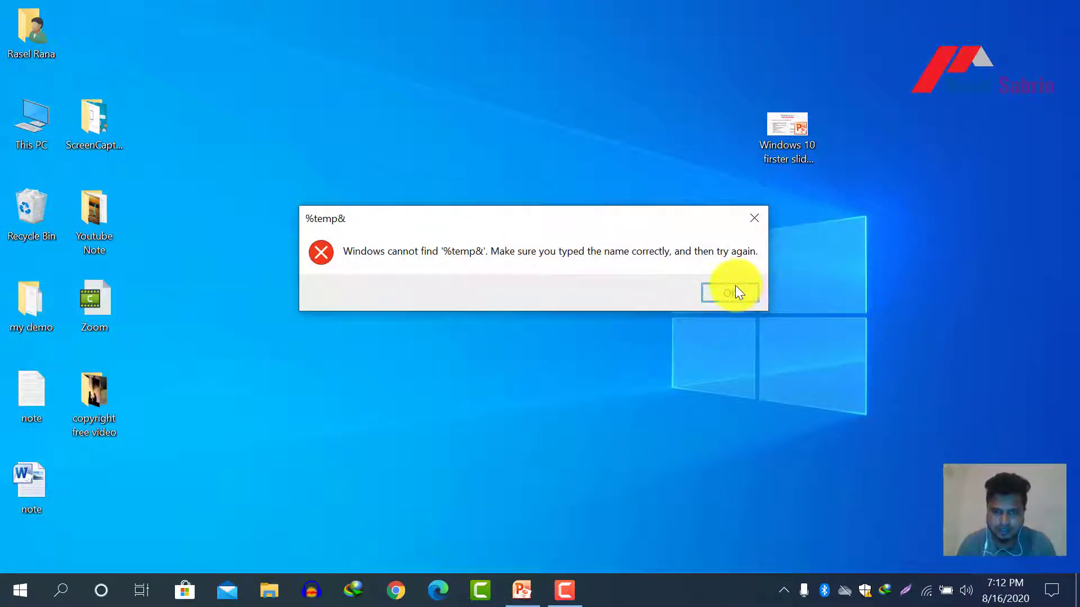
Step: Dismiss the error message, open the user's temporary files folder by running "%temp%", and maximize its window
click(727, 292)
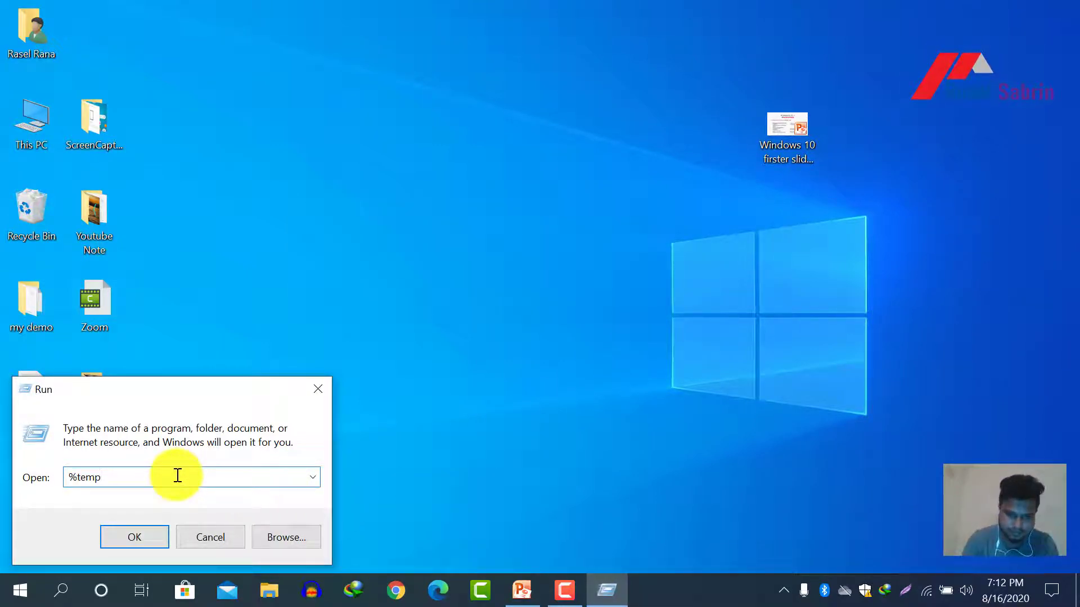
key(Return)
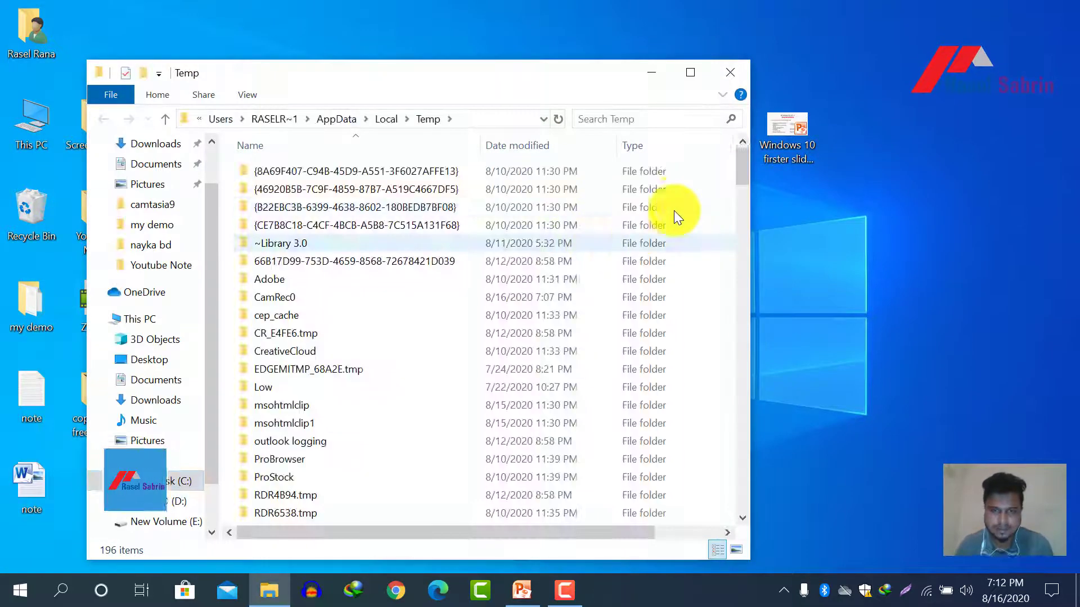
scroll(506, 253, down, 10)
click(688, 75)
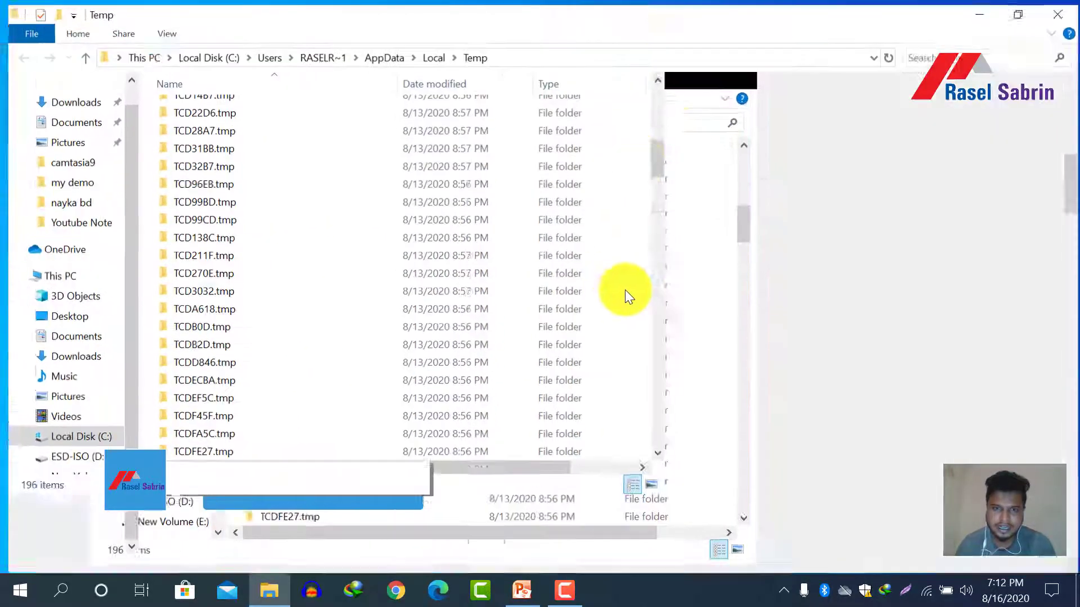
scroll(608, 298, up, 7)
scroll(585, 298, up, 3)
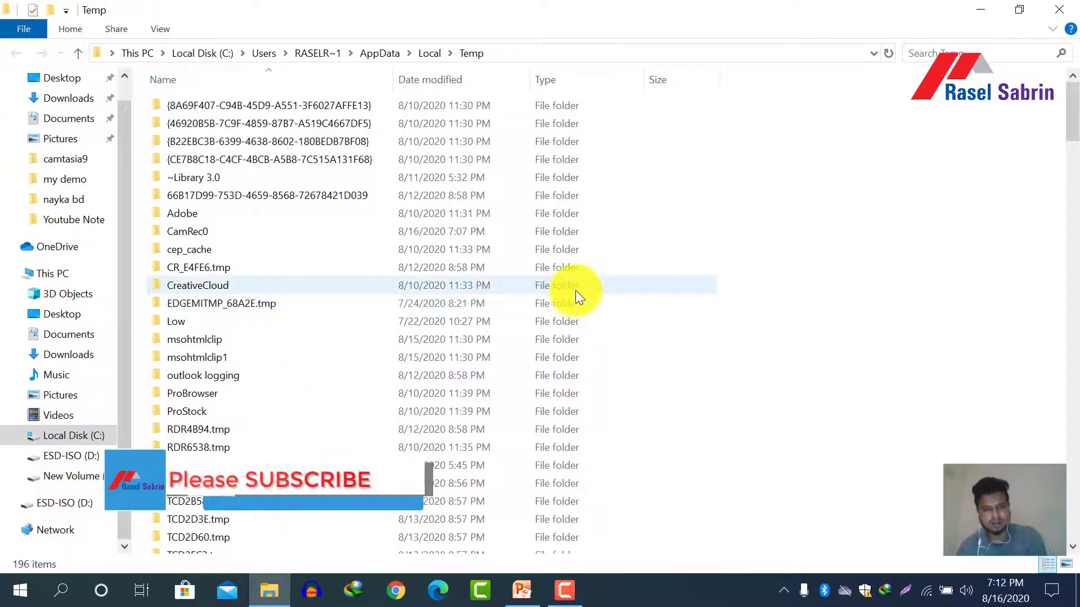
Step: Delete everything in the user's Temp folder, granting administrator permission for all current items and skipping files and folders in use
key(ctrl+a)
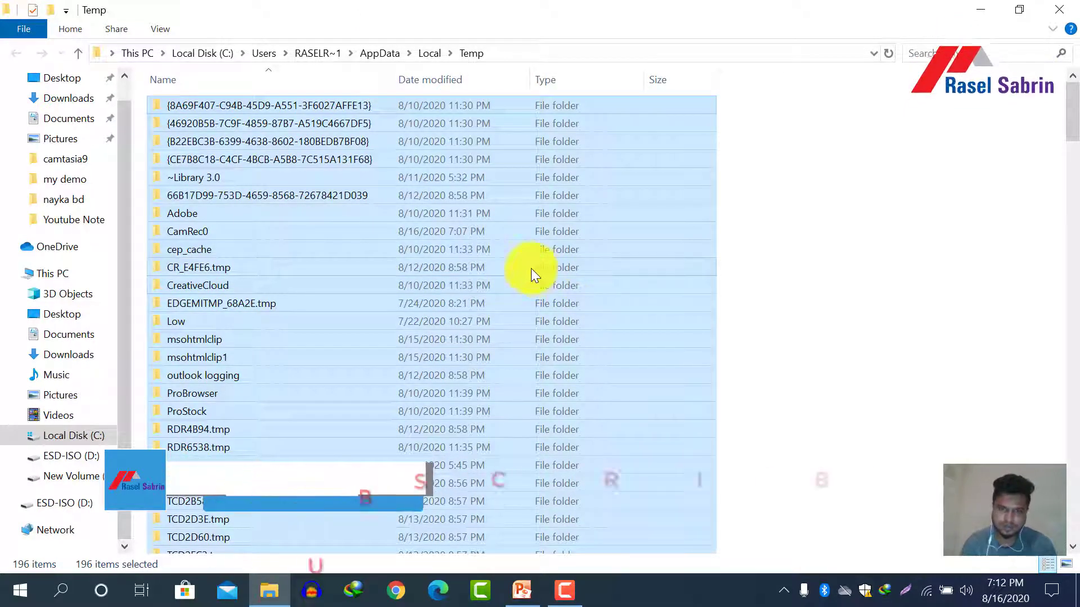
right_click(511, 258)
click(557, 426)
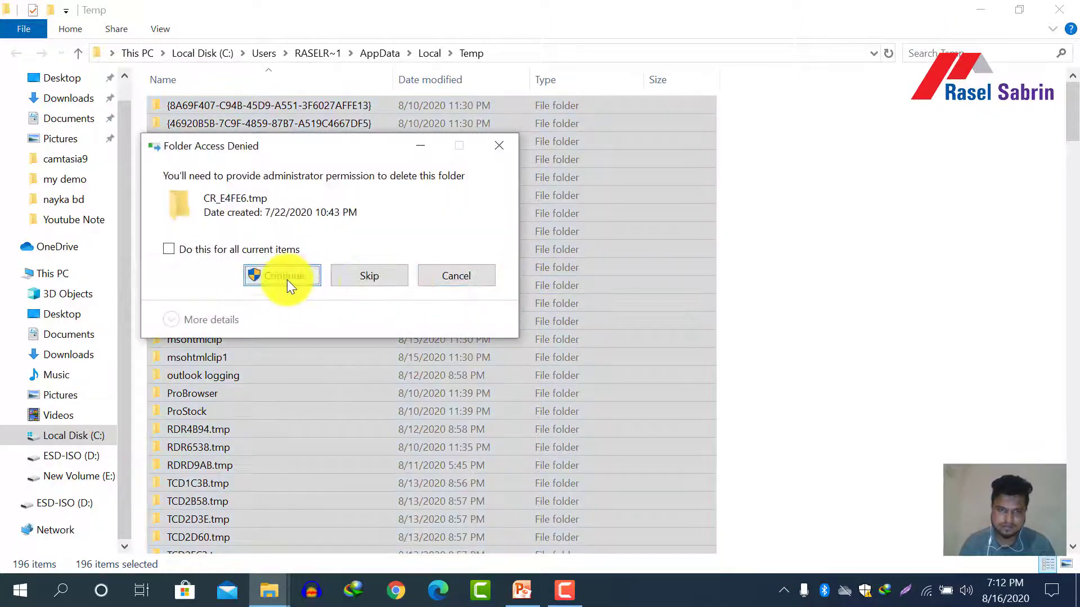
click(254, 251)
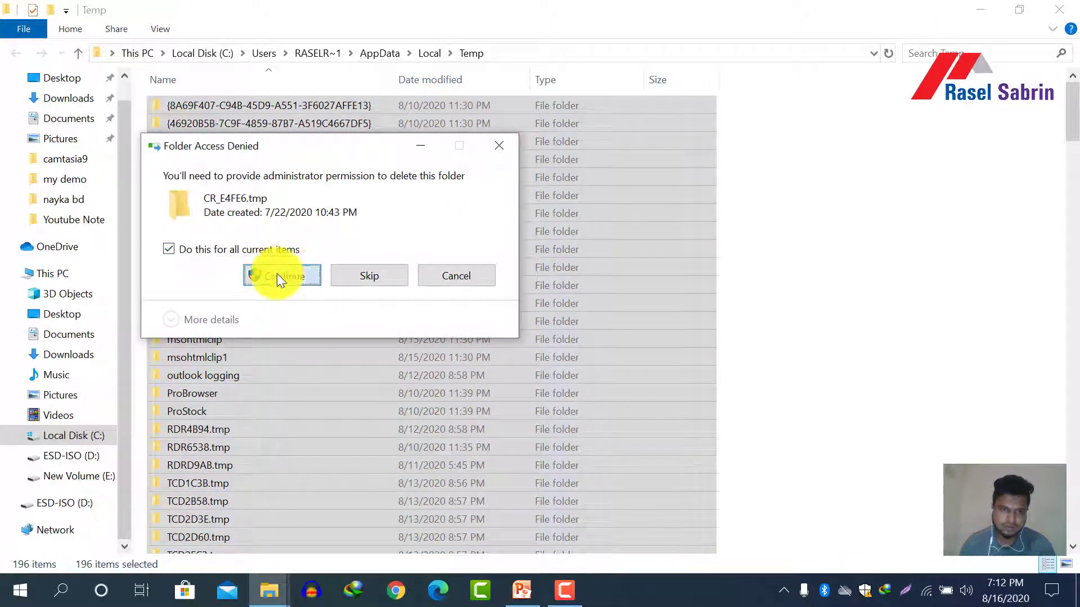
click(276, 275)
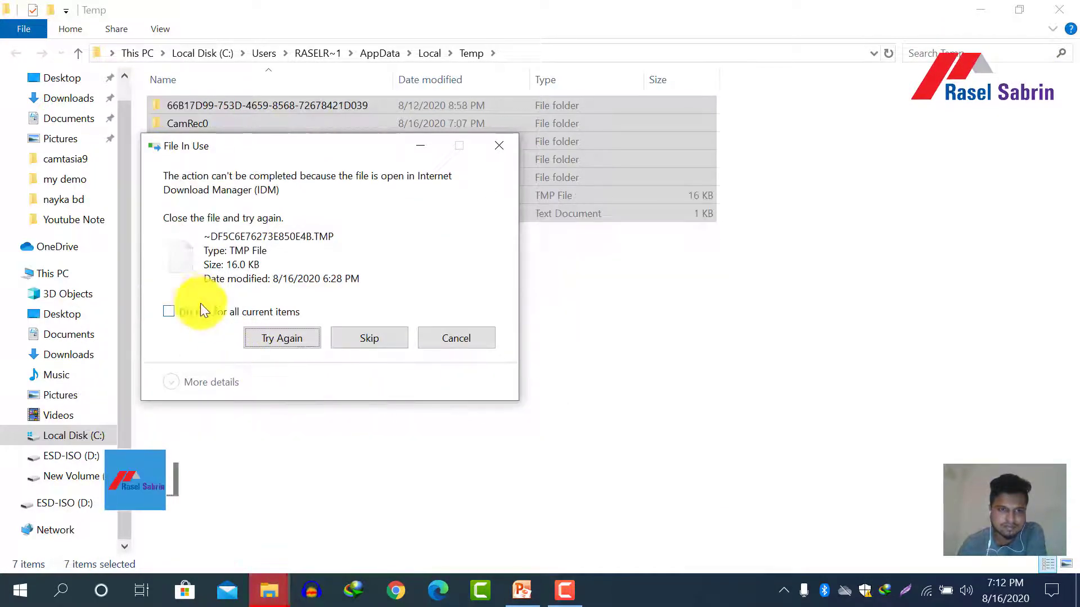
click(191, 310)
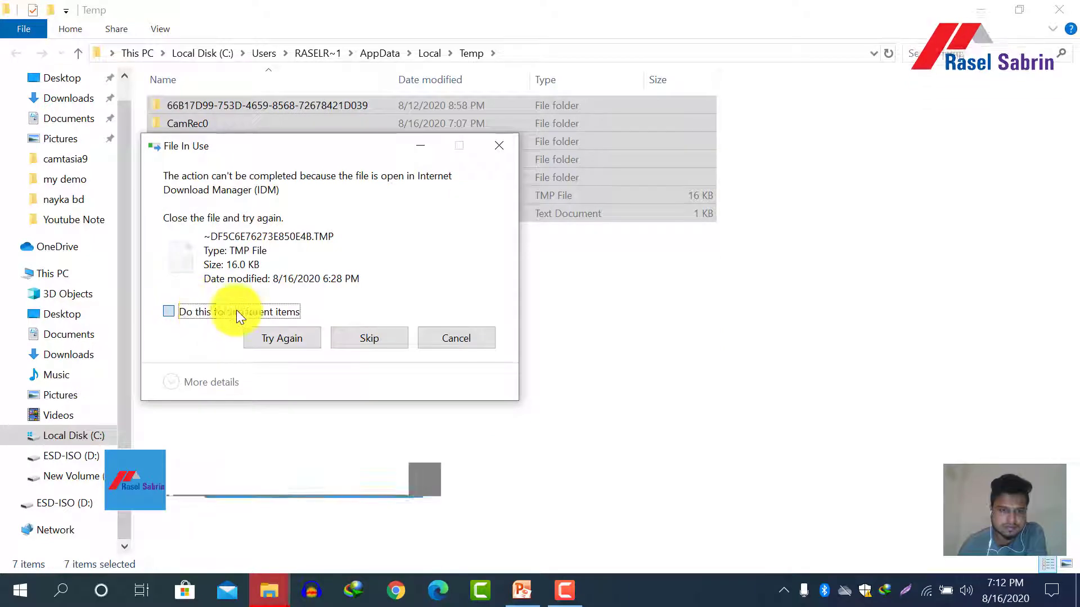
click(358, 337)
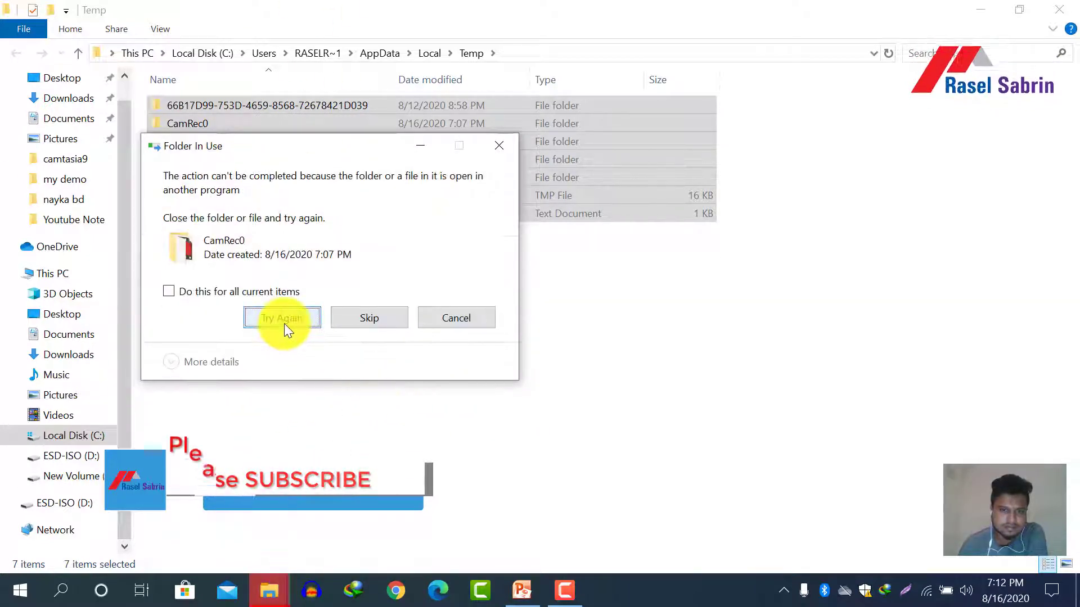
click(377, 319)
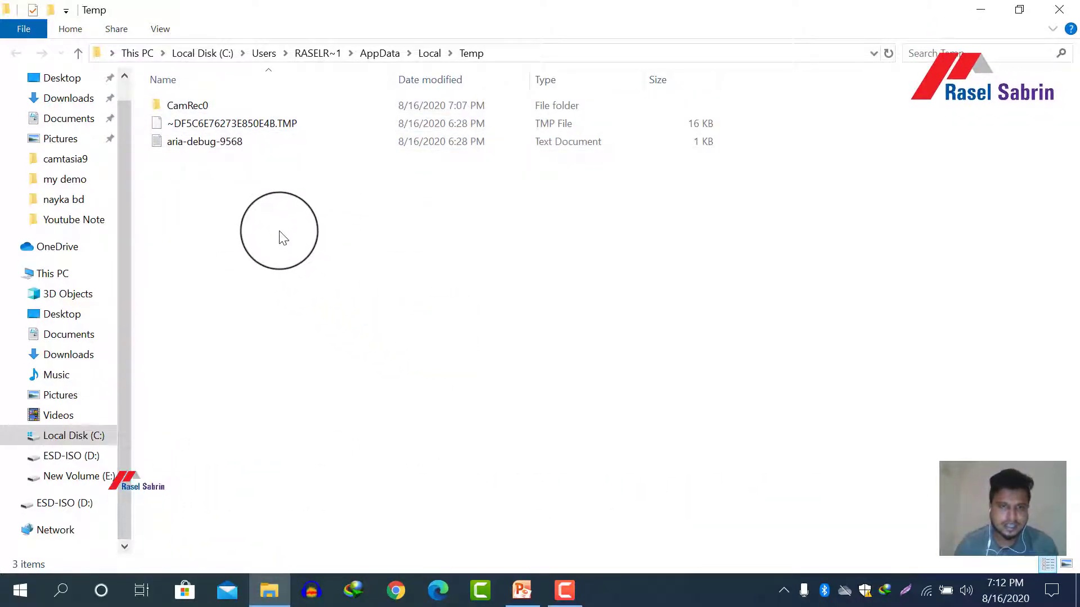
Step: Refresh the contents of the user's Temp folder
drag(280, 233, 211, 79)
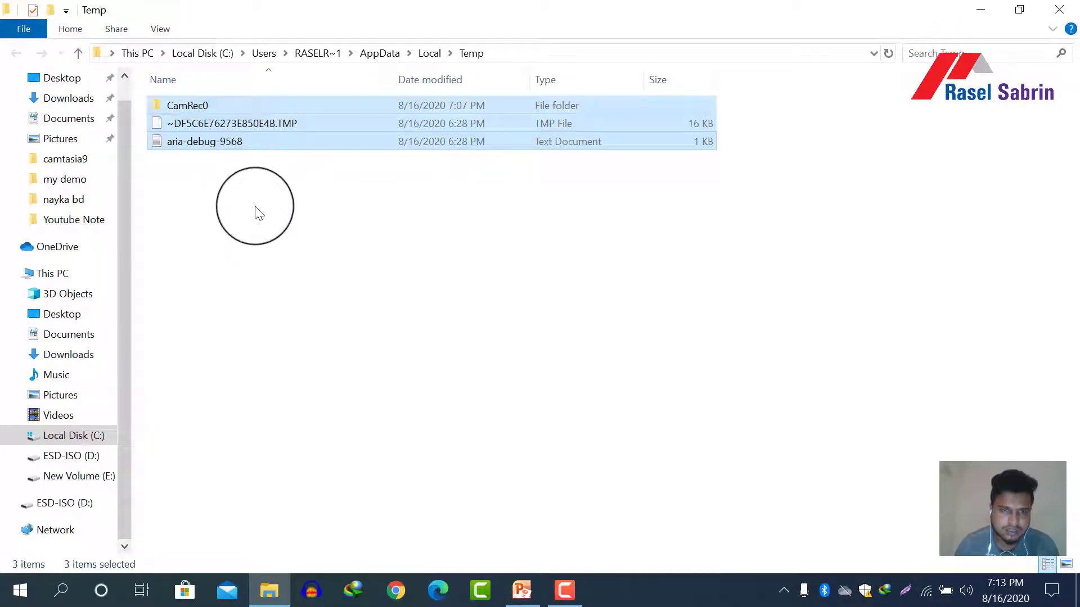
right_click(255, 208)
click(306, 276)
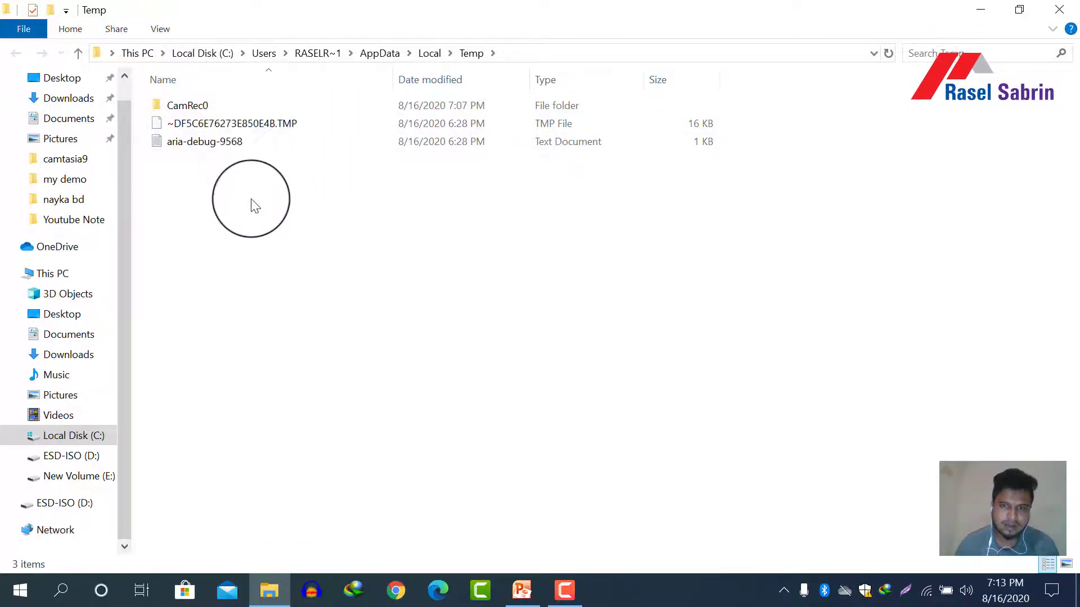
Step: Try to delete the remaining items in the user's Temp folder, skipping those in use, and close the folder window
drag(251, 191, 222, 100)
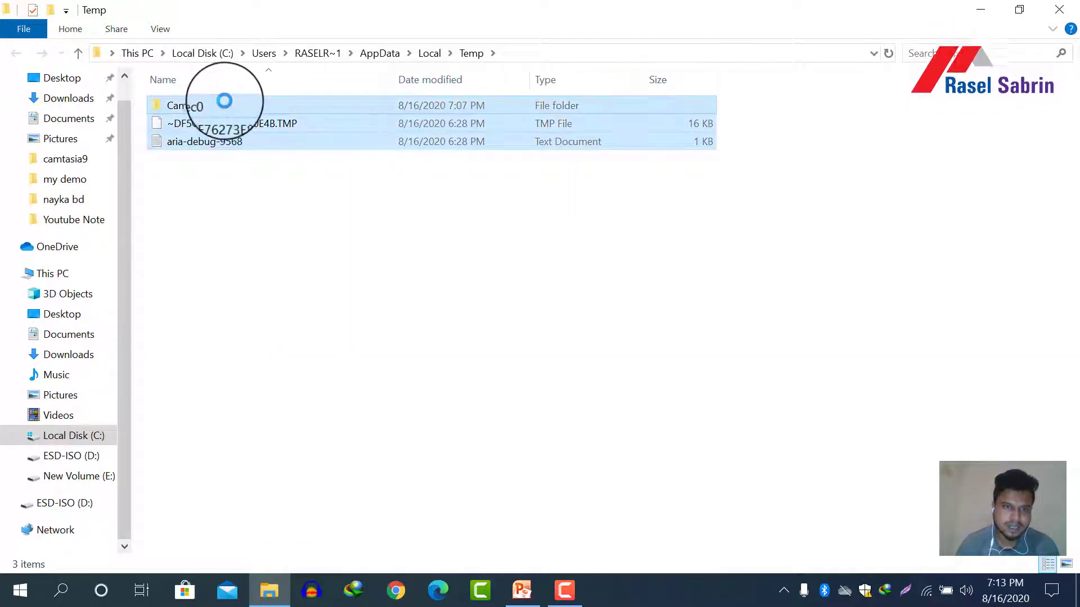
right_click(235, 99)
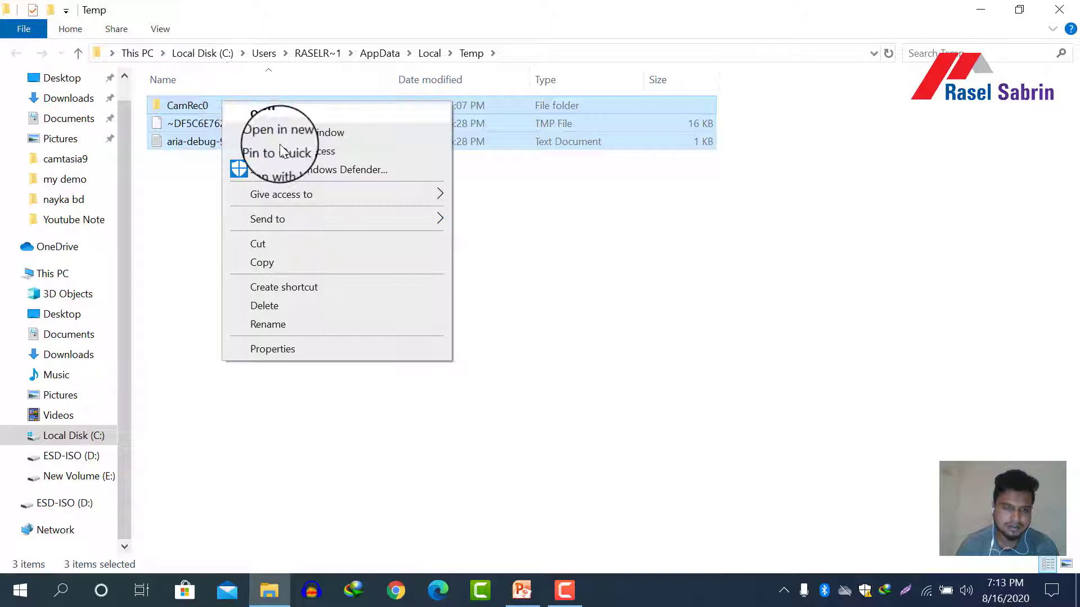
click(269, 306)
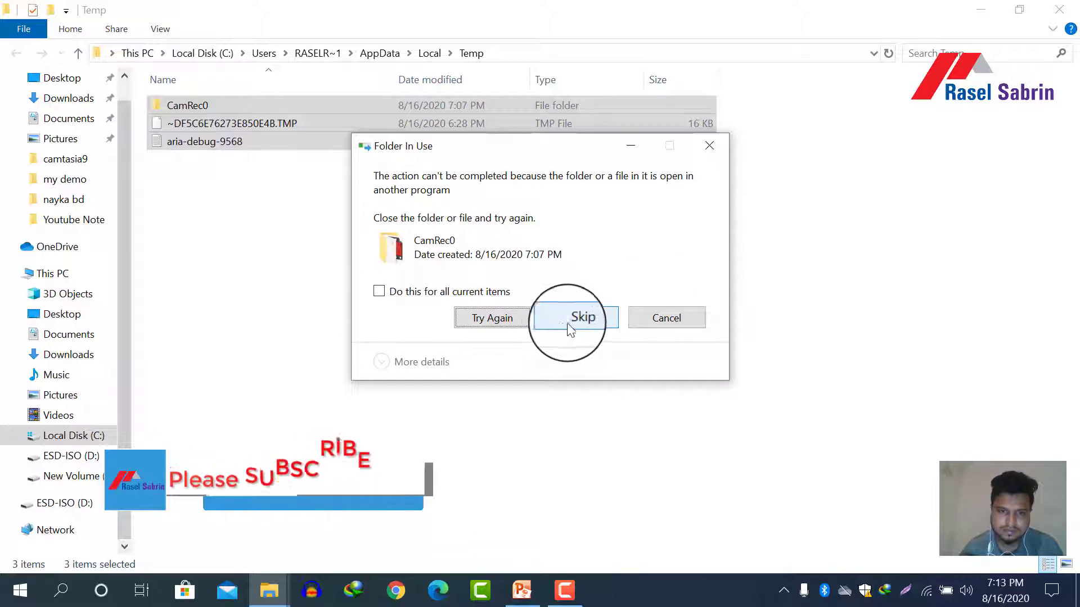
click(519, 321)
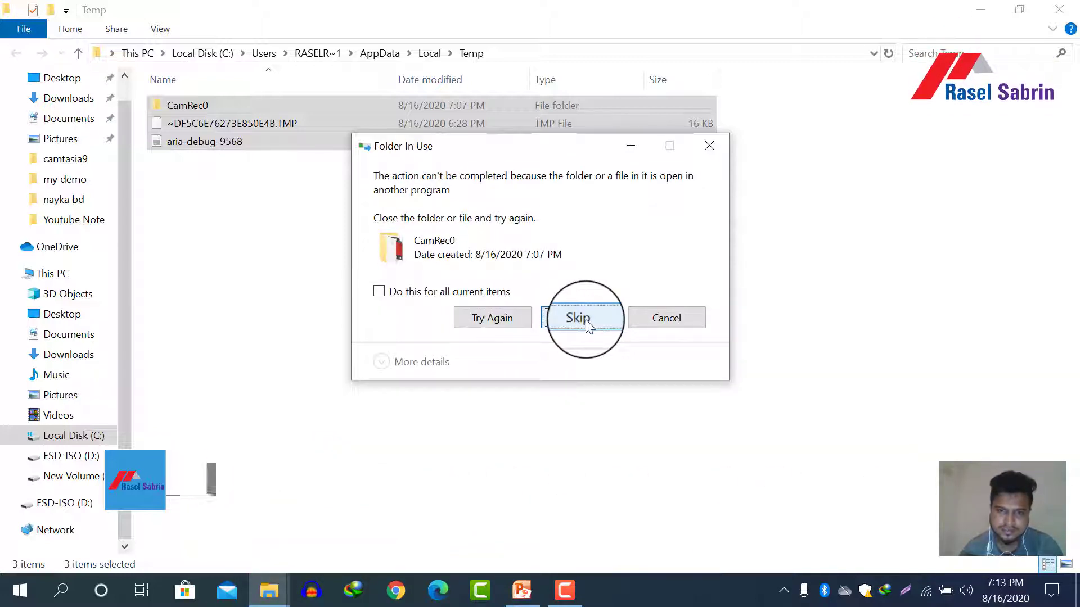
click(586, 320)
click(498, 311)
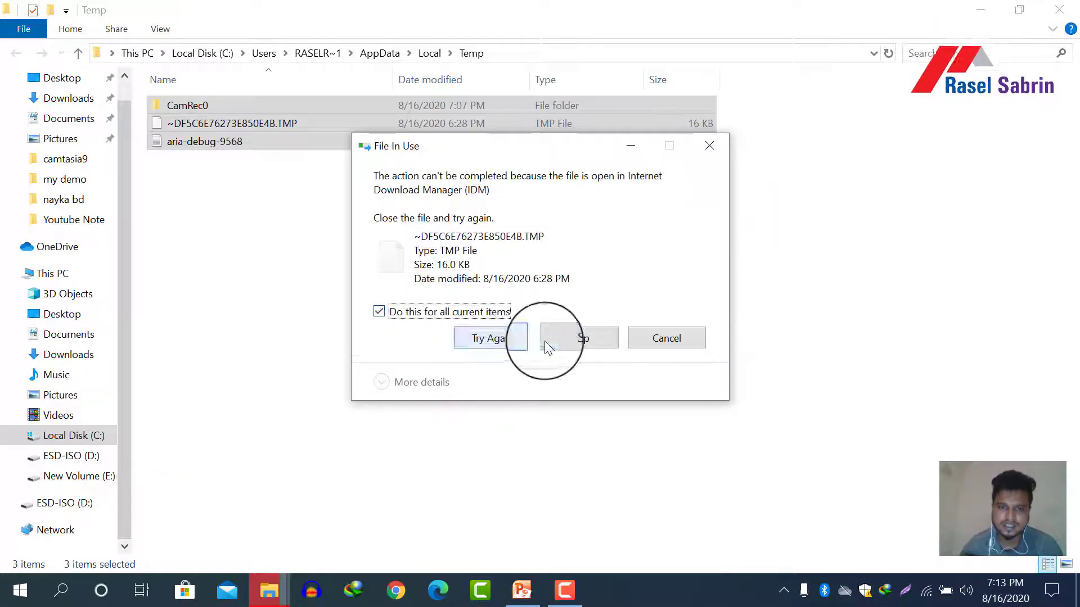
click(576, 338)
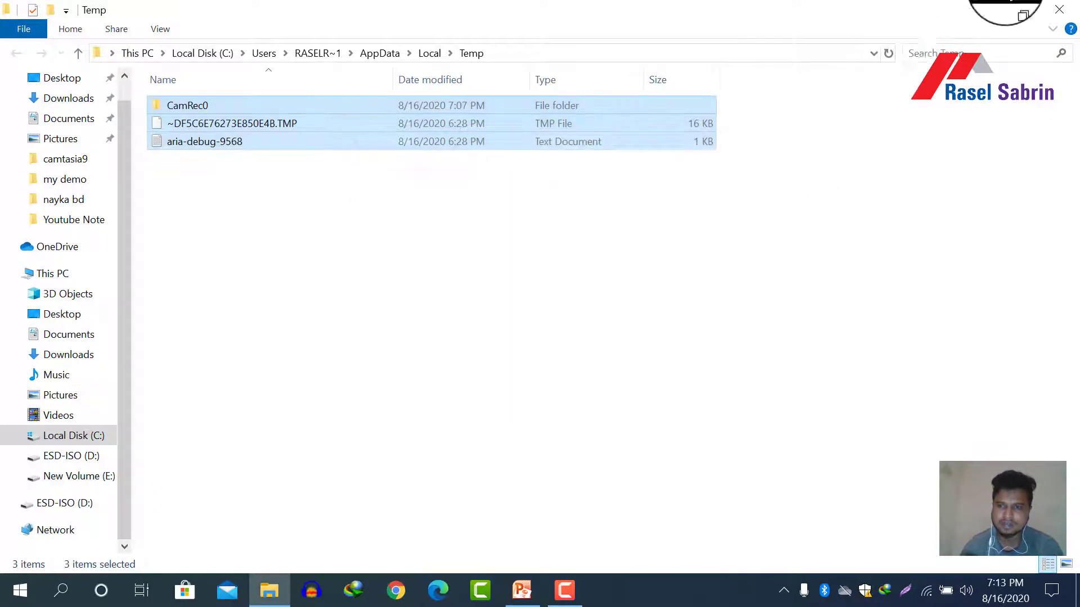
click(1059, 9)
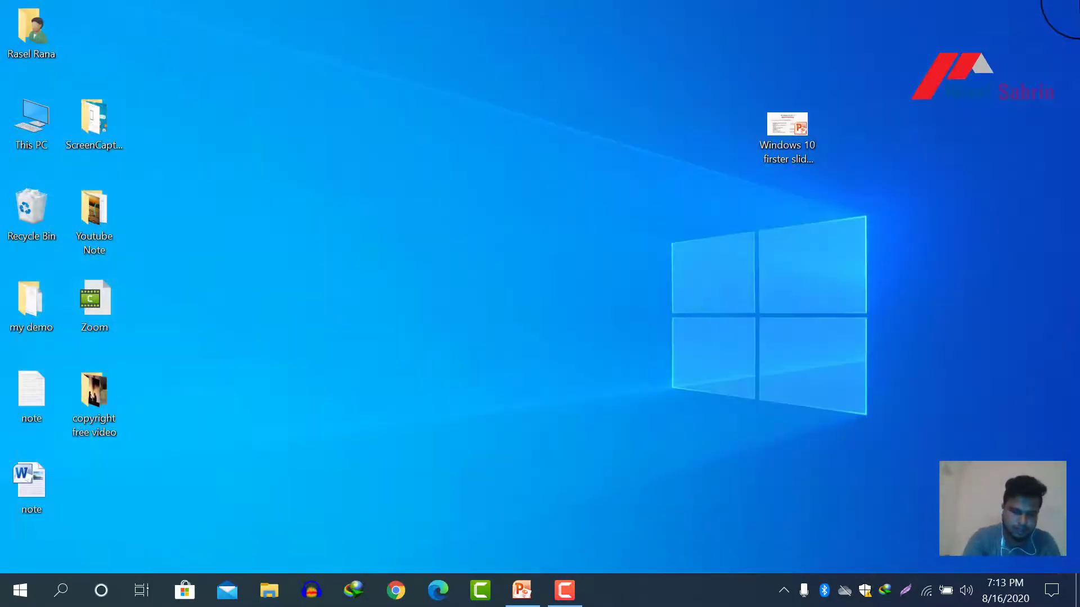
Step: Open the Windows Temp folder by running "temp" from the Run dialog, and grant permanent access to the folder
key(super+r)
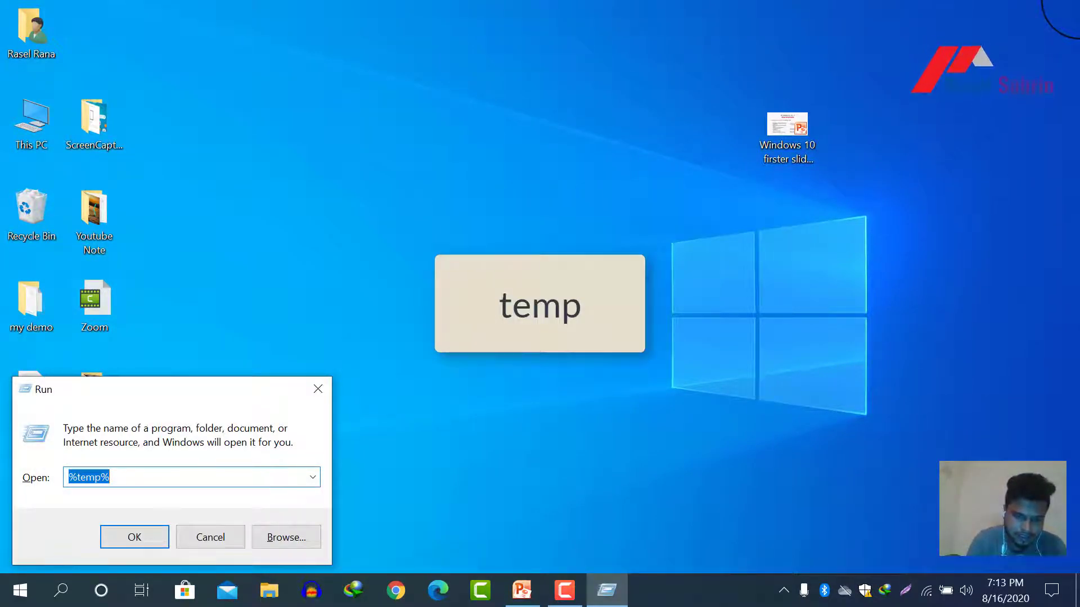
text(temp)
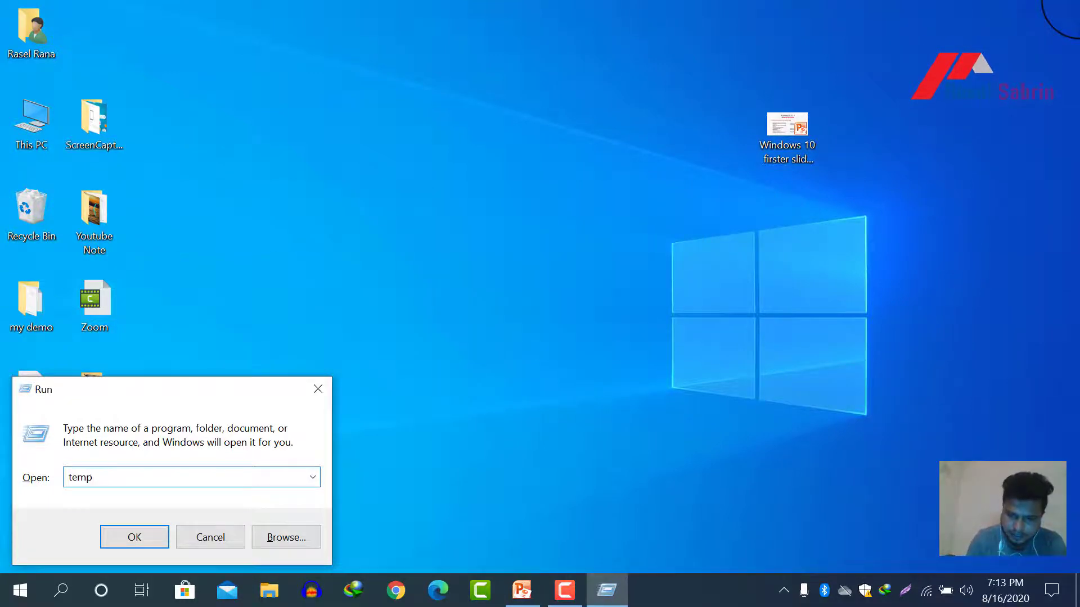
key(Return)
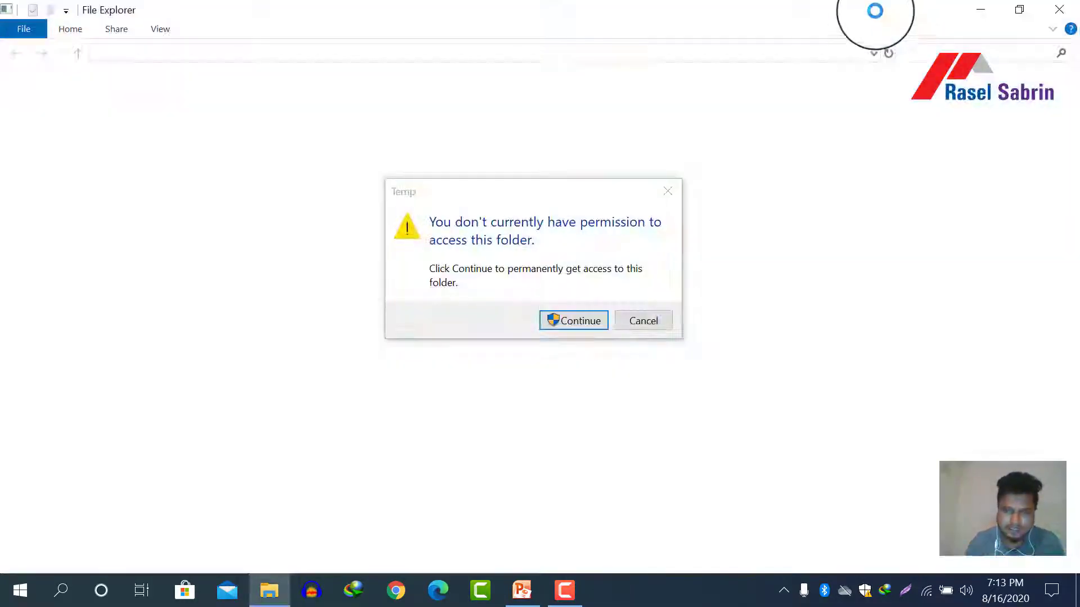
click(568, 321)
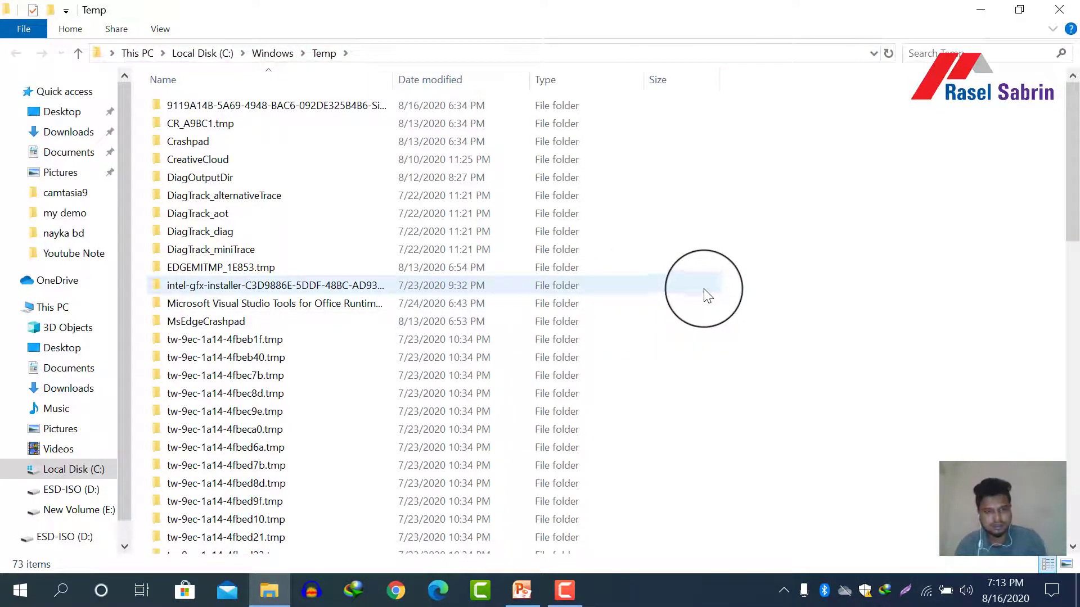
Step: Delete everything in the Windows Temp folder, granting administrator permission for all current items and skipping the adobegc file in use
key(ctrl+a)
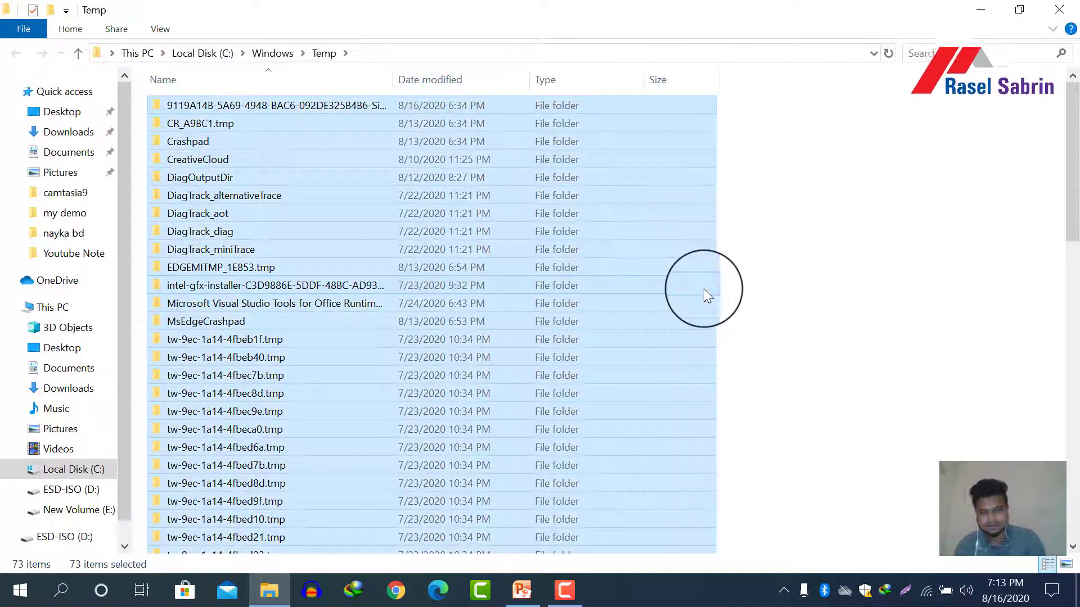
right_click(471, 192)
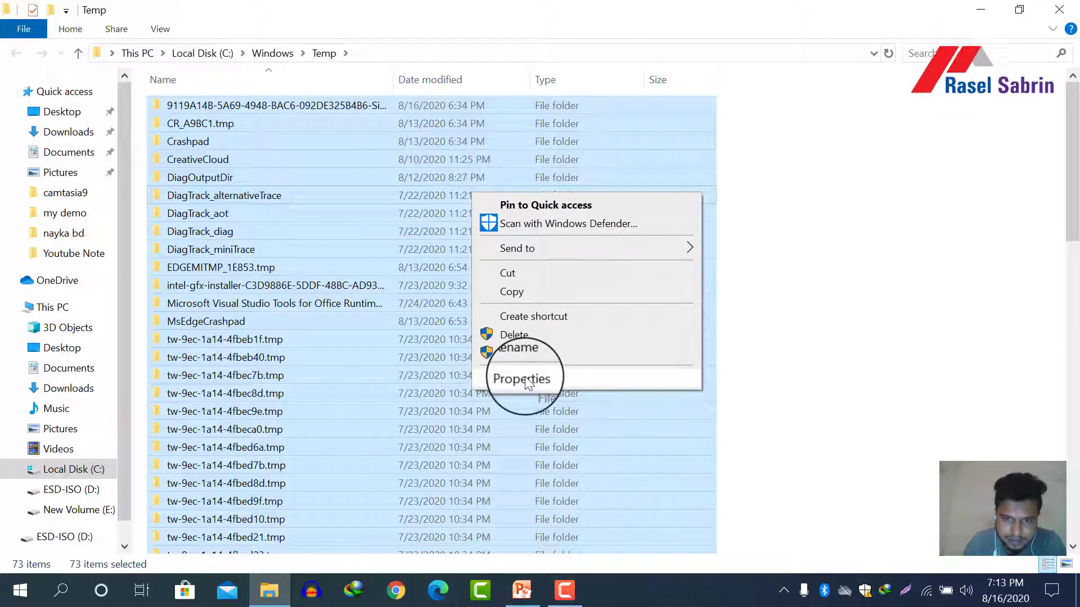
click(511, 338)
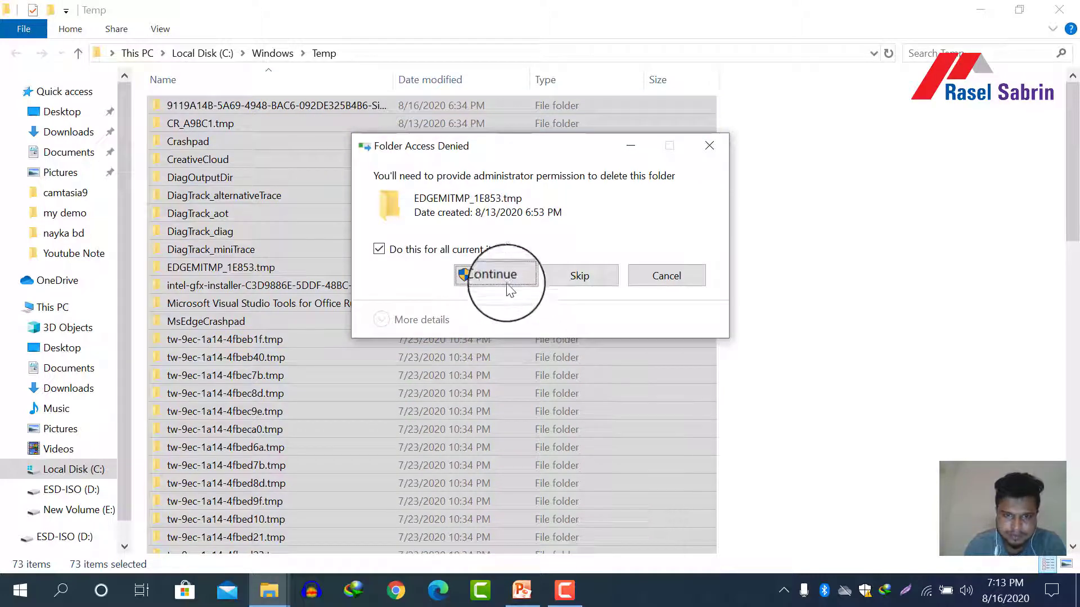
click(508, 278)
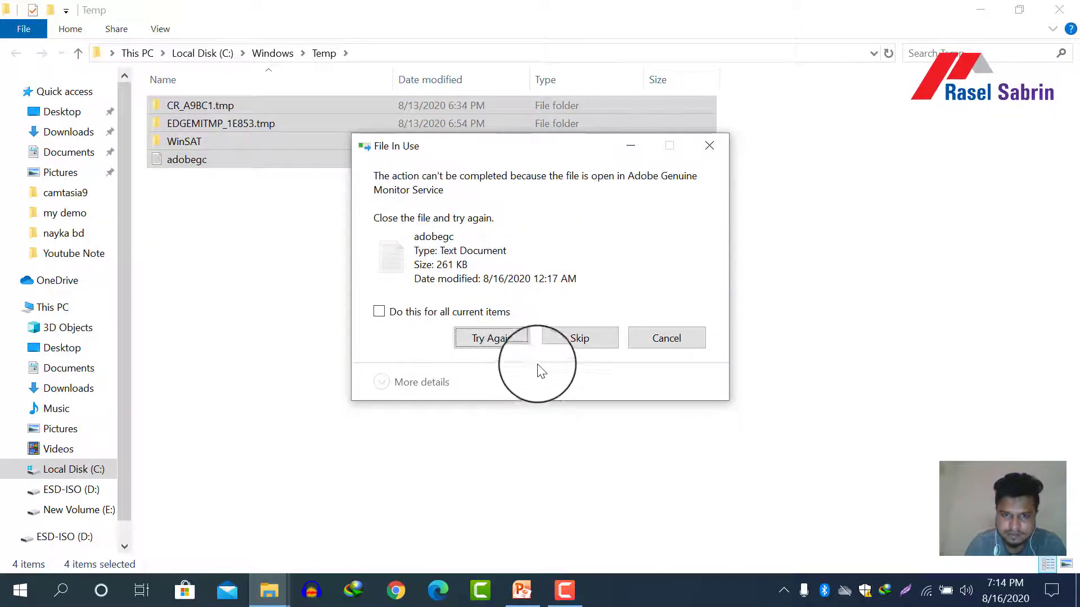
click(578, 339)
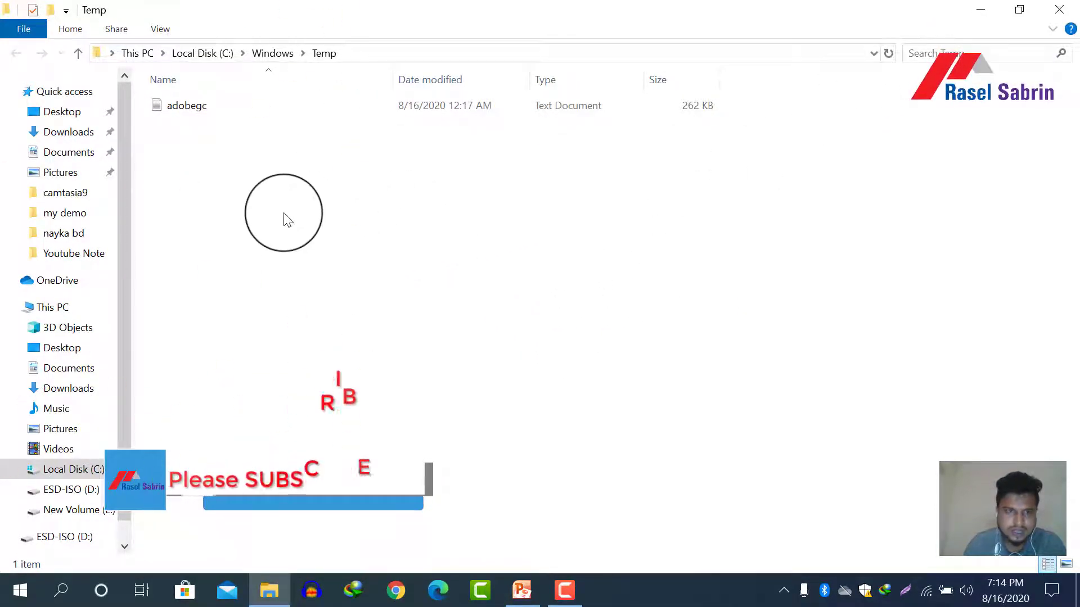
Step: Refresh the Windows Temp folder and put its window away
right_click(280, 204)
click(321, 270)
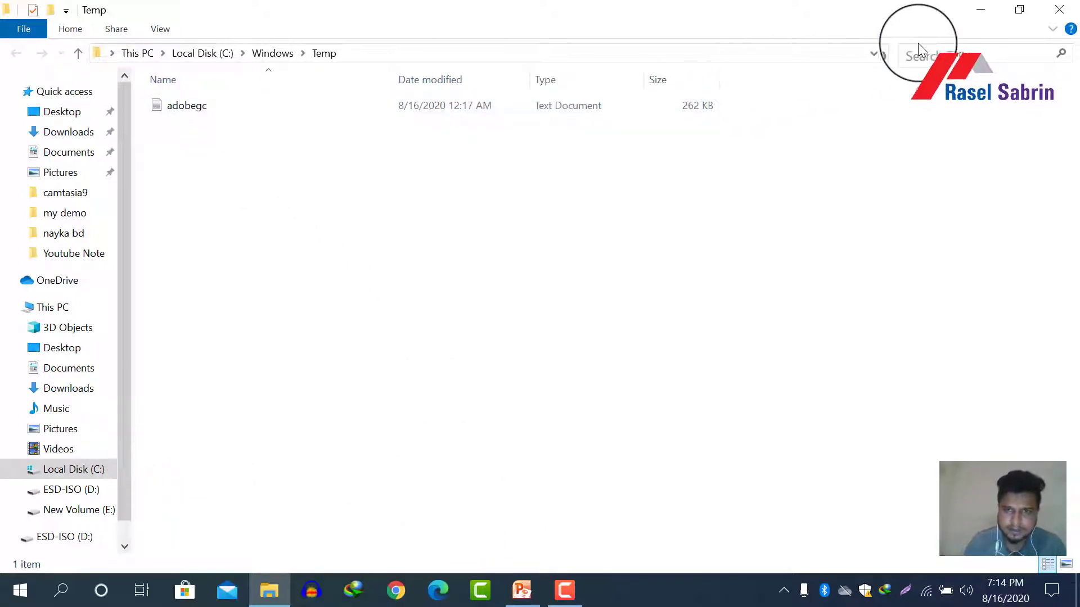
click(981, 10)
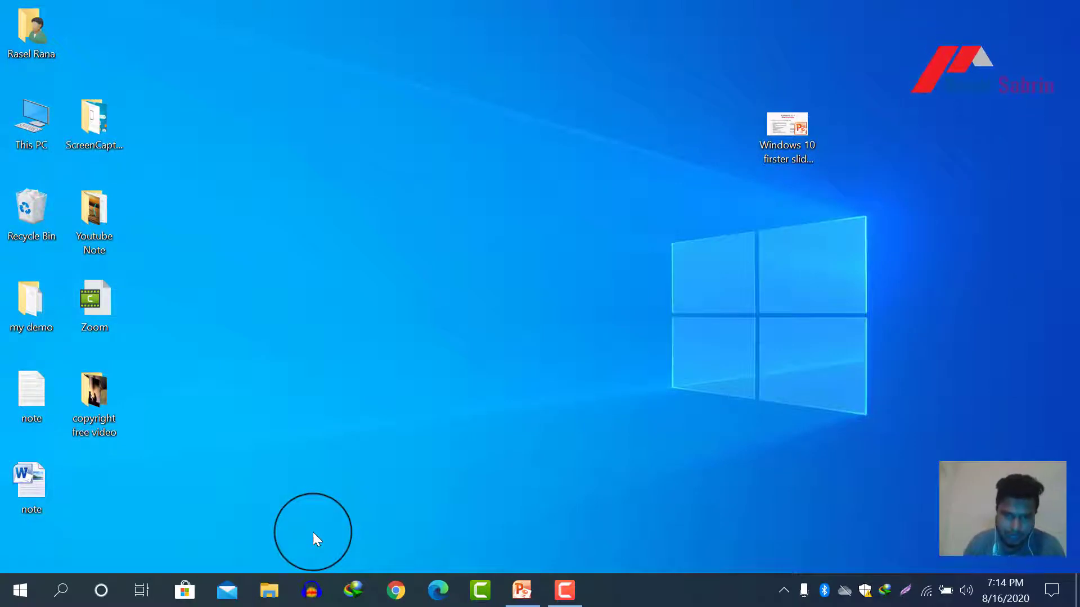
right_click(415, 247)
click(445, 298)
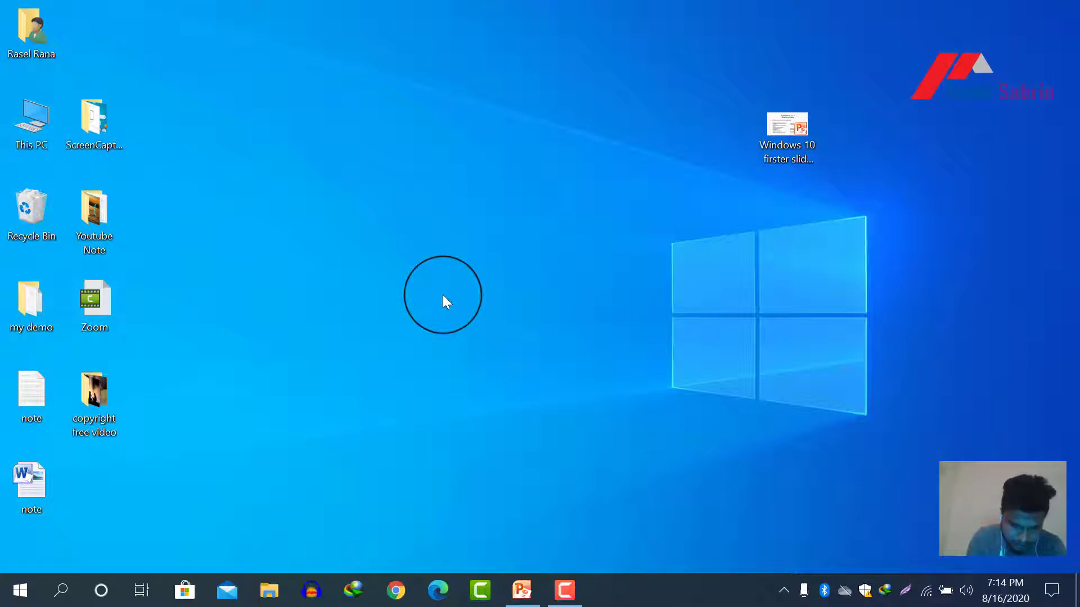
key(super+r)
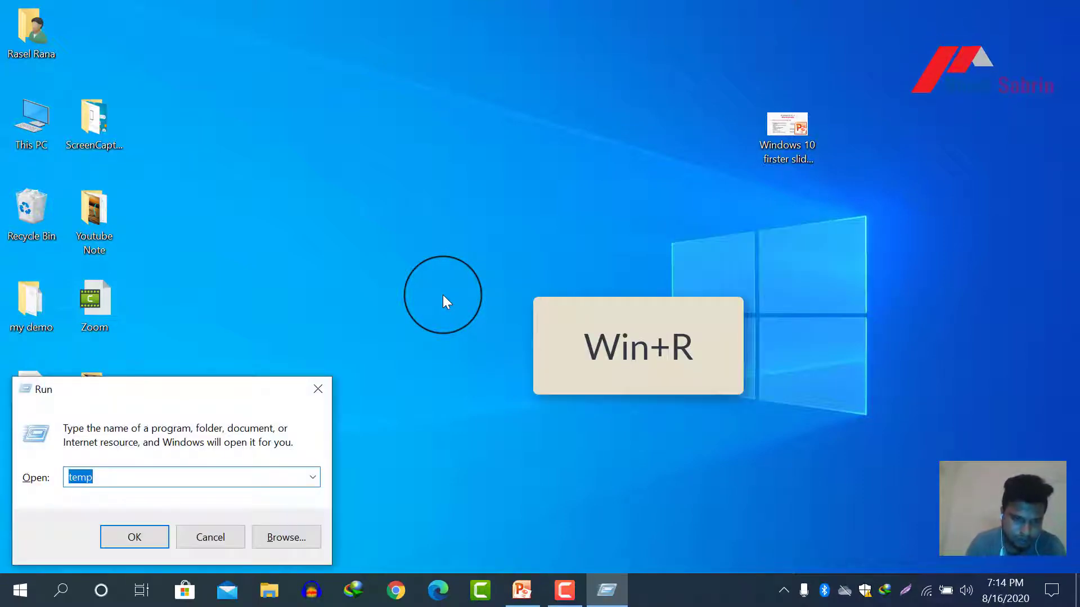
click(116, 538)
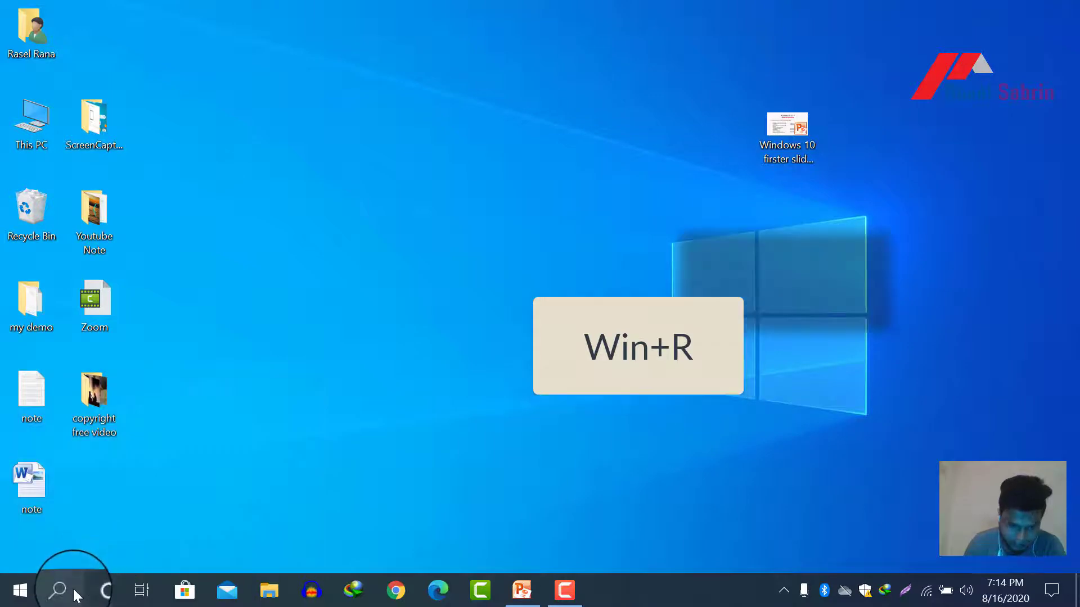
Step: Search for the Run app, open the Windows Prefetch folder by running "prefetch", and grant permanent access to the folder
click(70, 590)
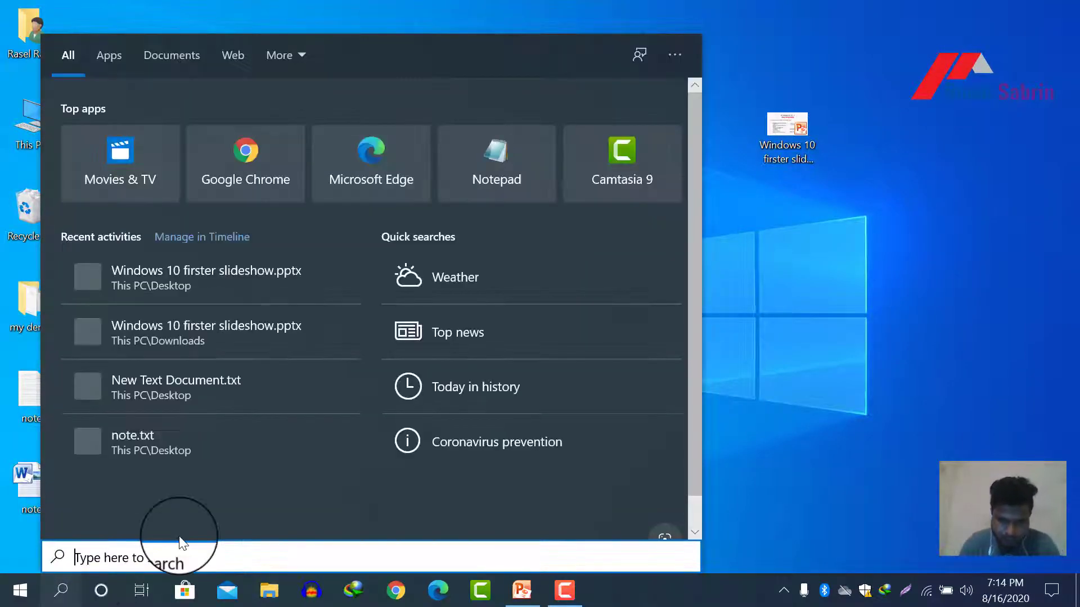
text(run)
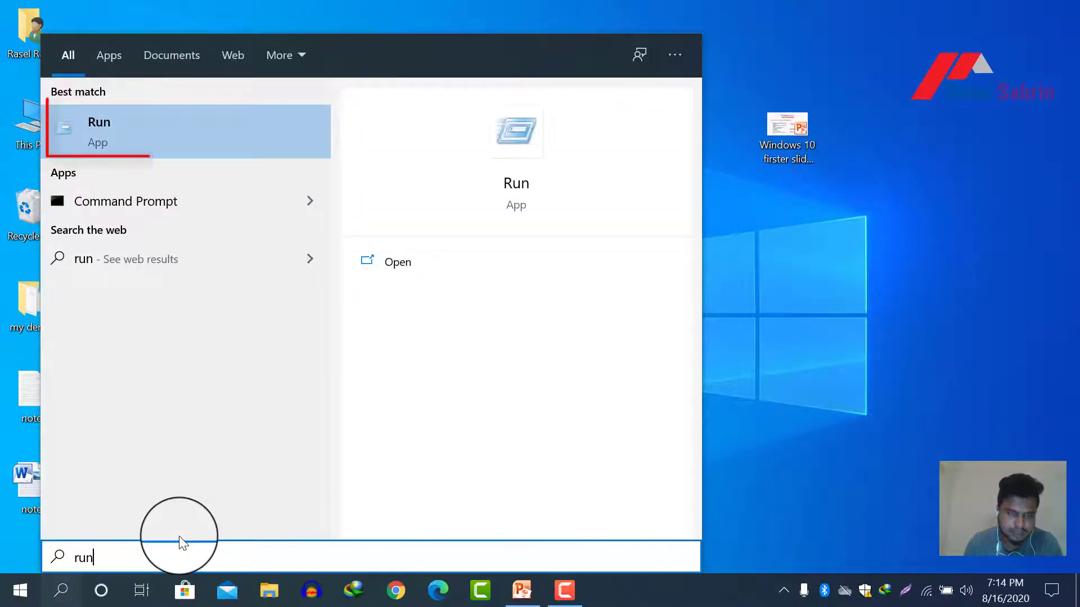
click(157, 158)
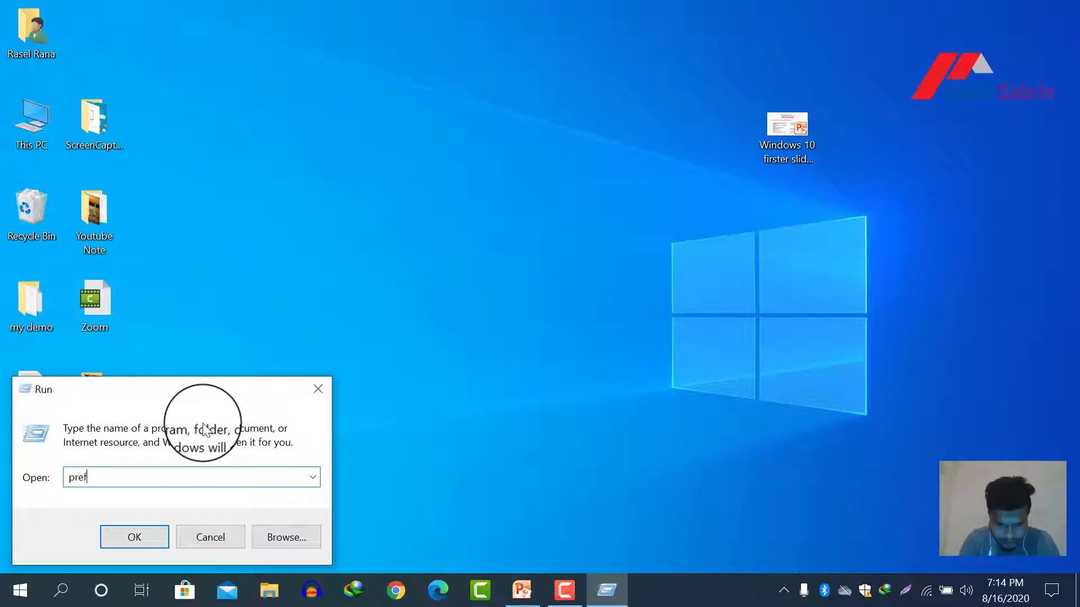
text(etch)
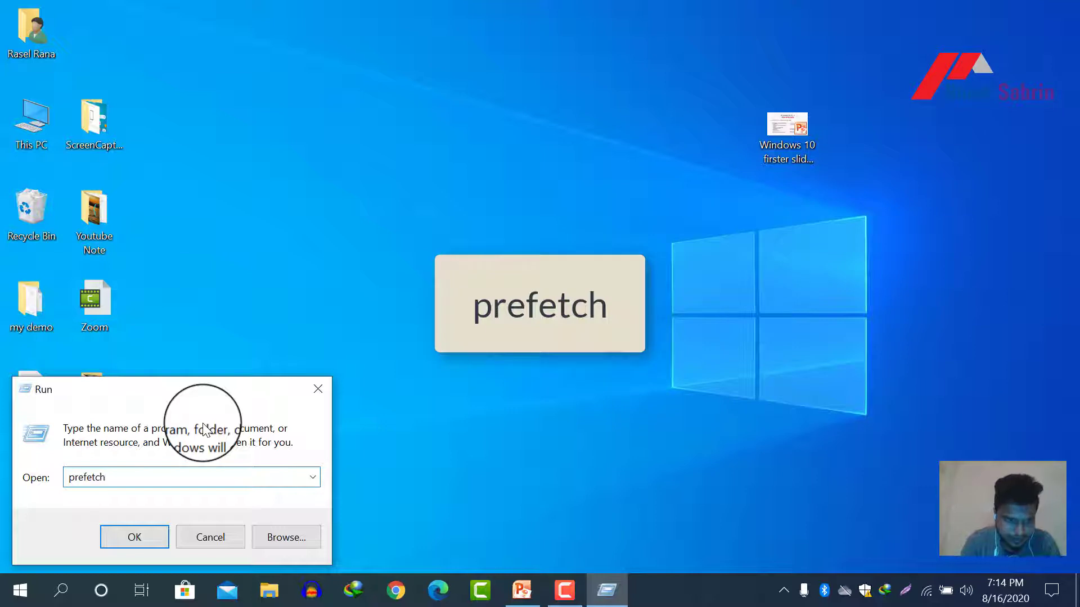
key(Return)
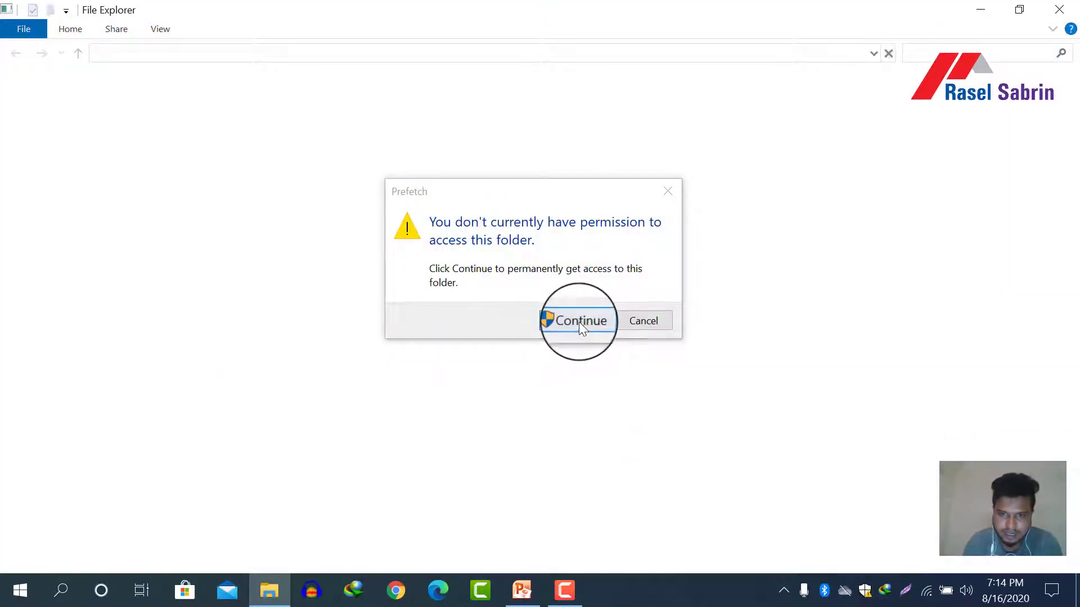
click(579, 322)
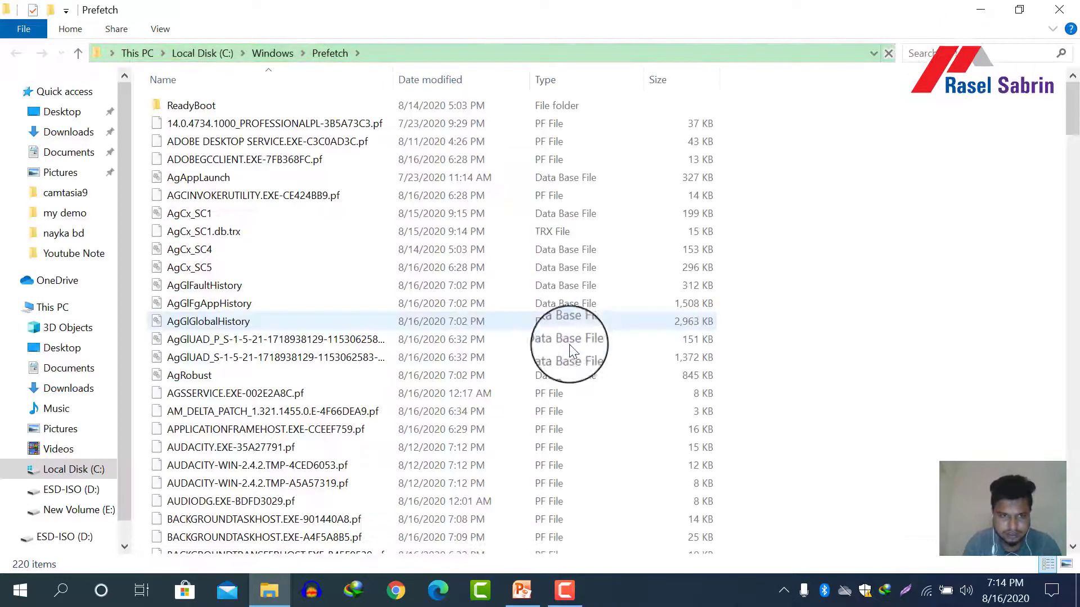
Step: Delete everything in the Prefetch folder, skipping the PfPre_255b8517.mkd file in use, and close the folder window
scroll(289, 262, down, 17)
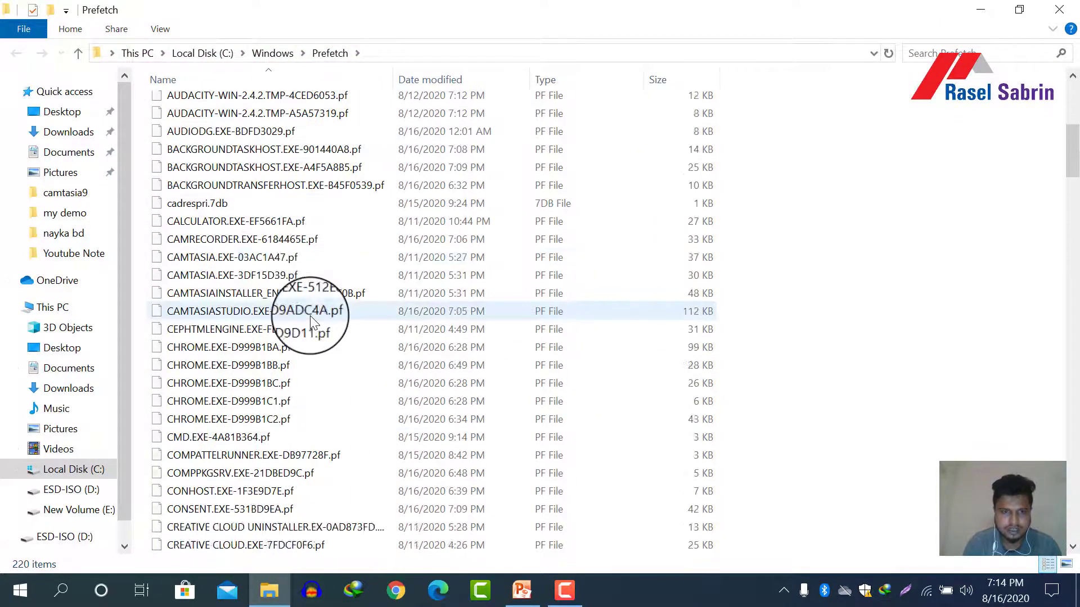
scroll(322, 403, up, 9)
scroll(322, 403, up, 7)
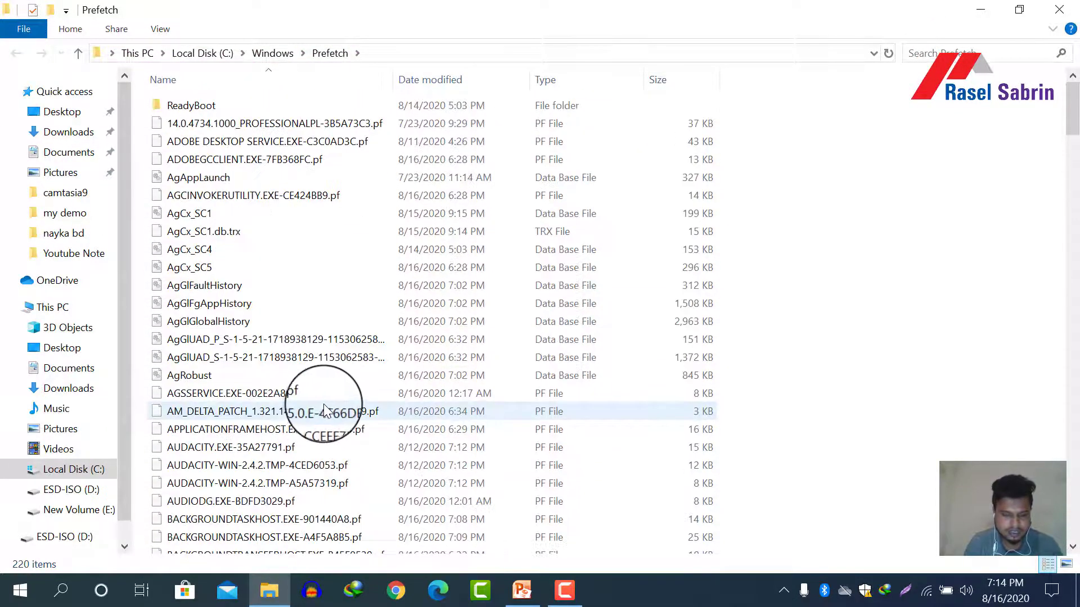
key(ctrl+a)
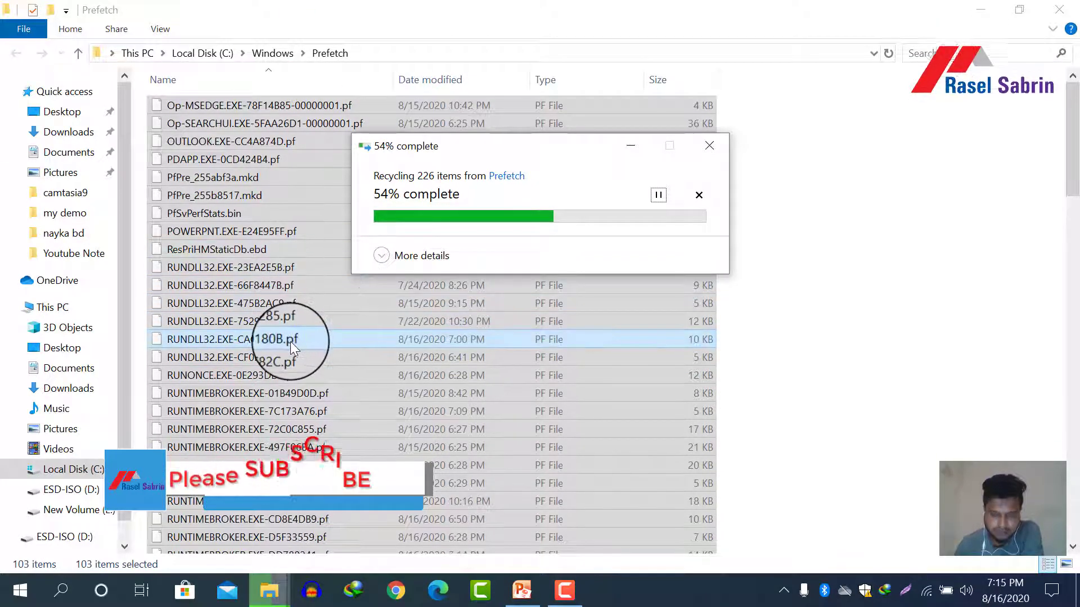
scroll(290, 342, down, 12)
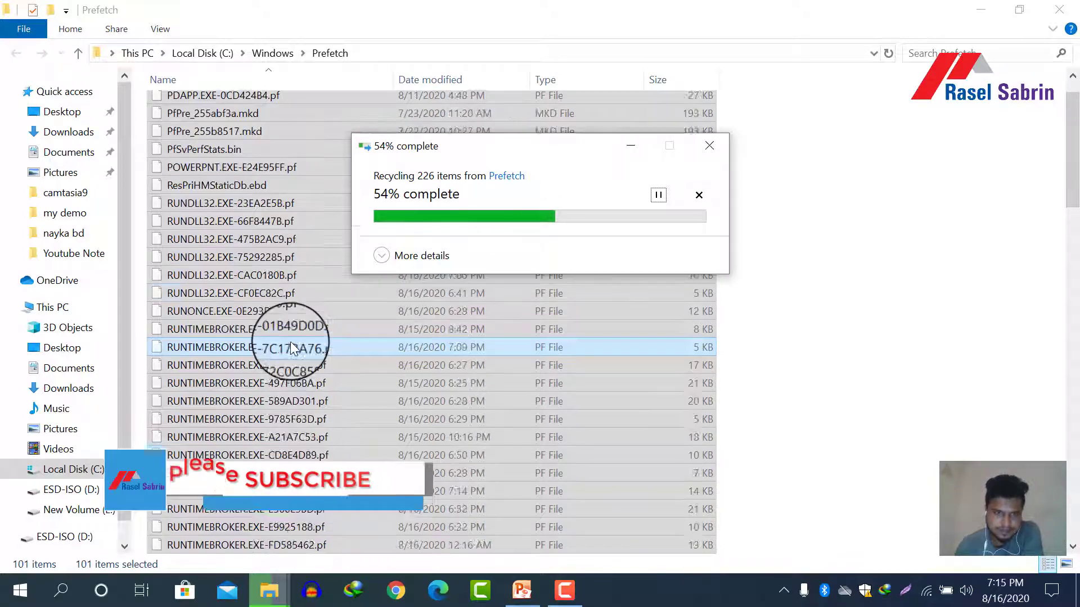
scroll(290, 342, down, 5)
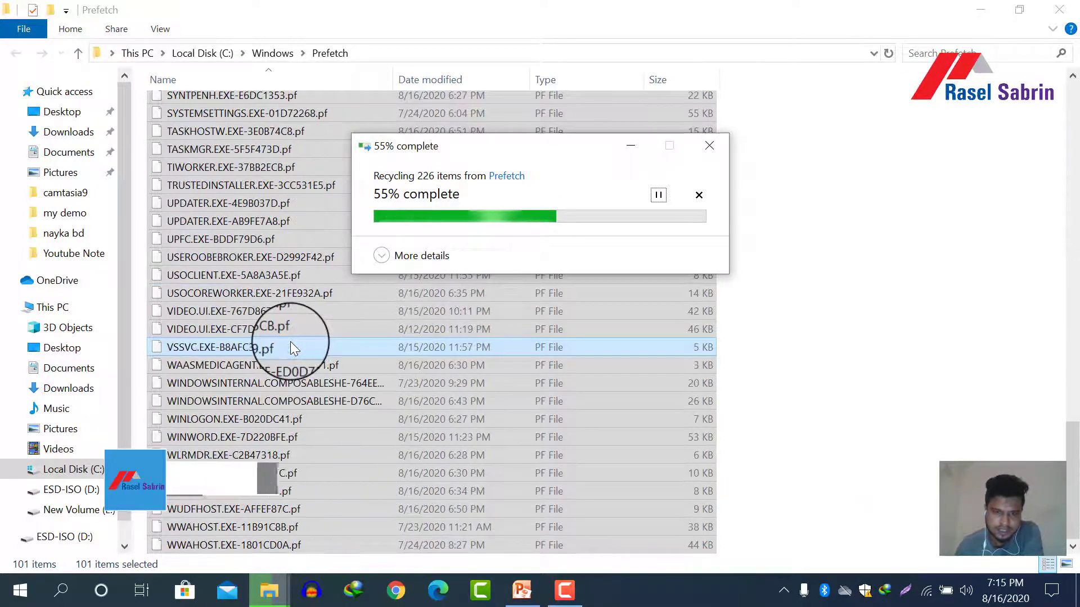
scroll(290, 342, up, 20)
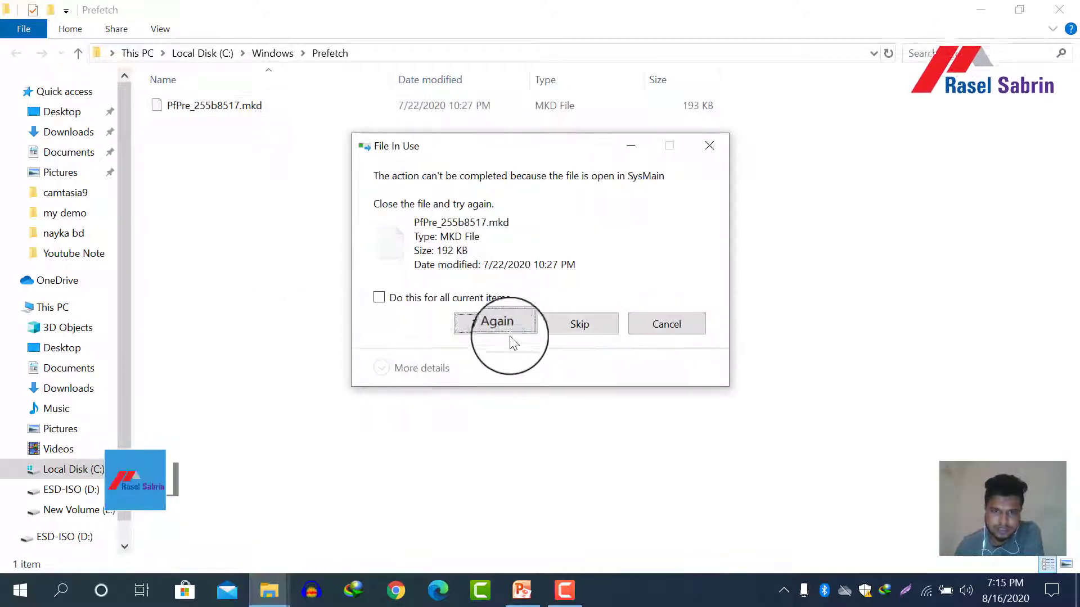
click(575, 329)
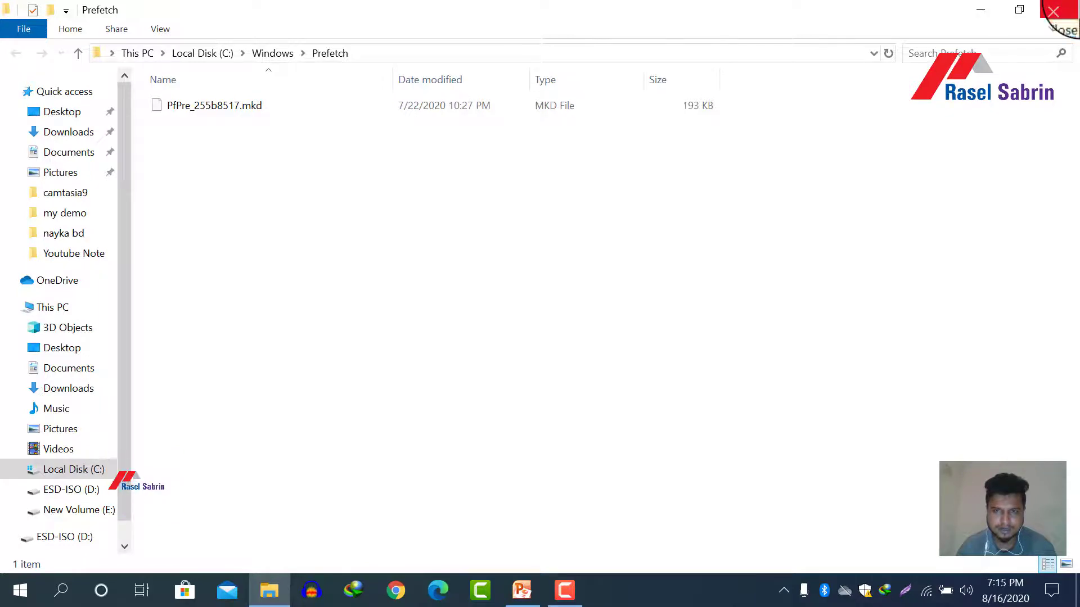
click(1053, 10)
Step: Refresh the desktop three times
right_click(354, 199)
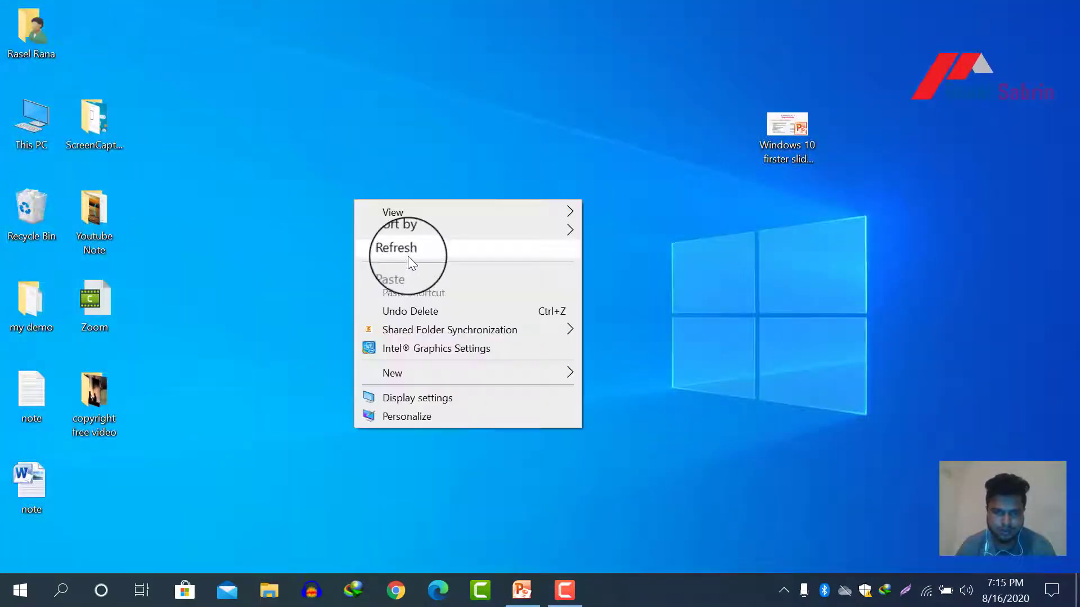
click(409, 257)
right_click(409, 184)
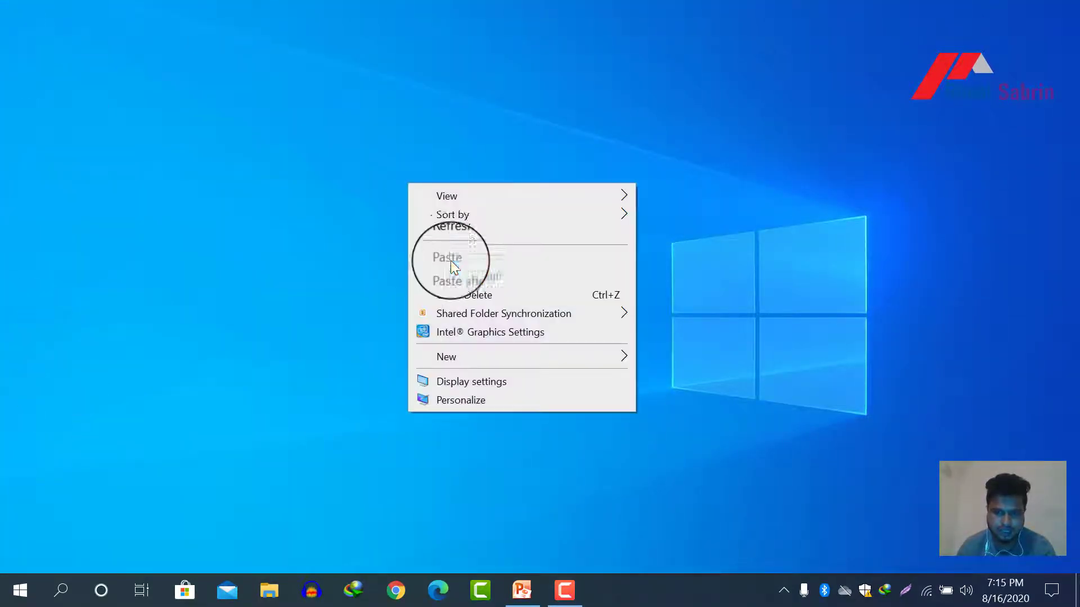
click(447, 230)
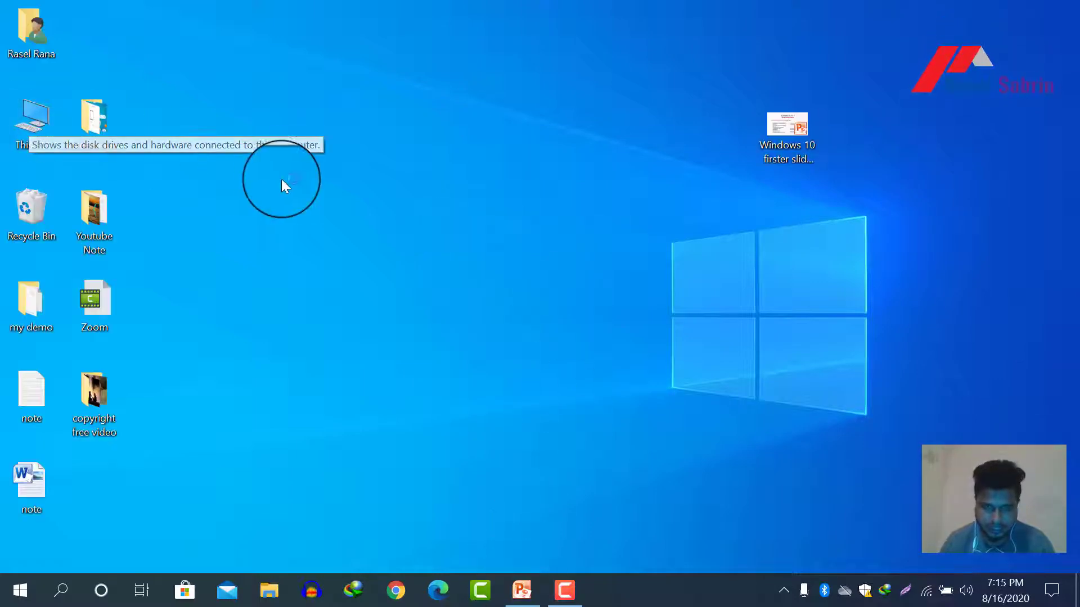
right_click(340, 135)
click(387, 187)
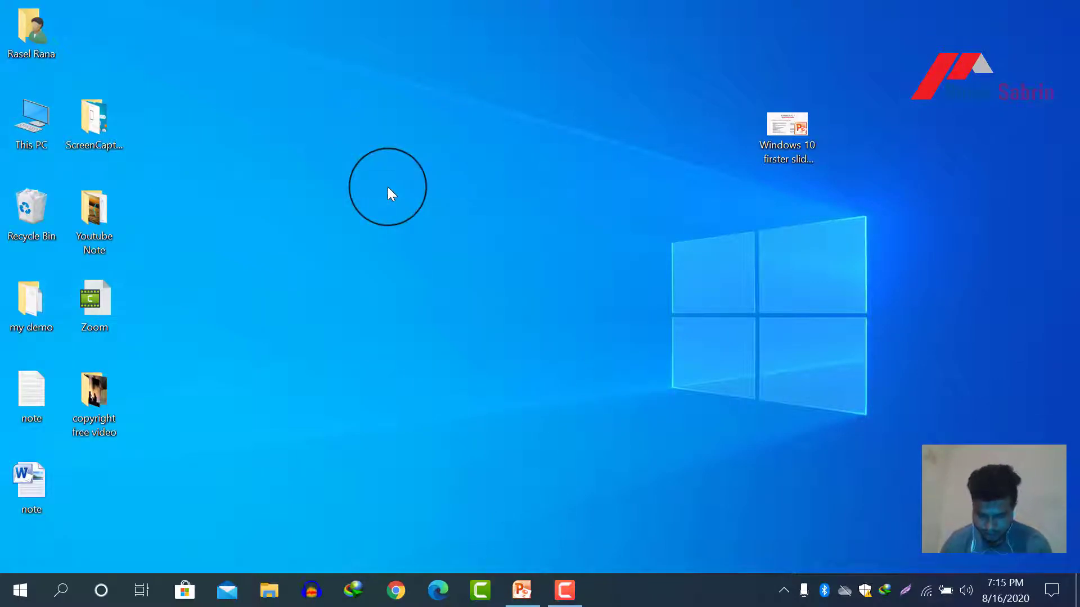
Step: Open the properties of Local Disk (C:) from This PC and show its general drive information
double_click(31, 145)
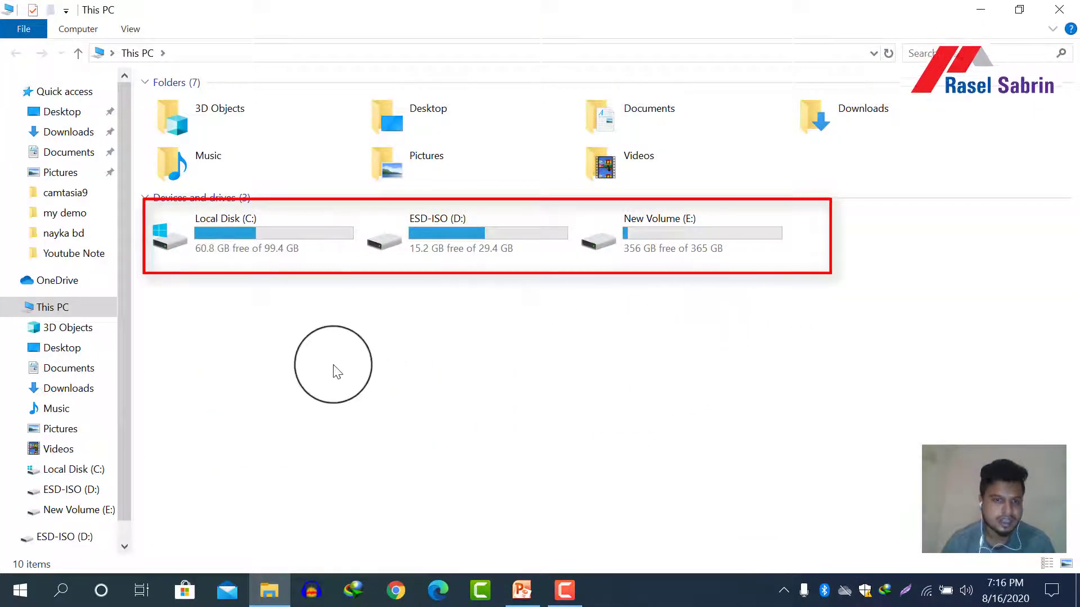
click(270, 243)
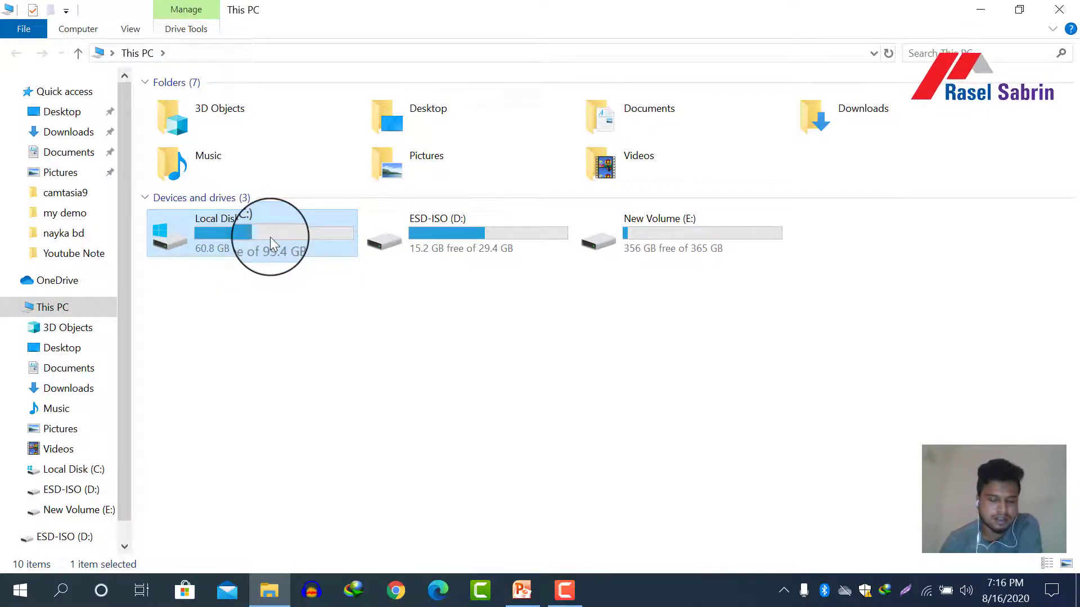
right_click(270, 239)
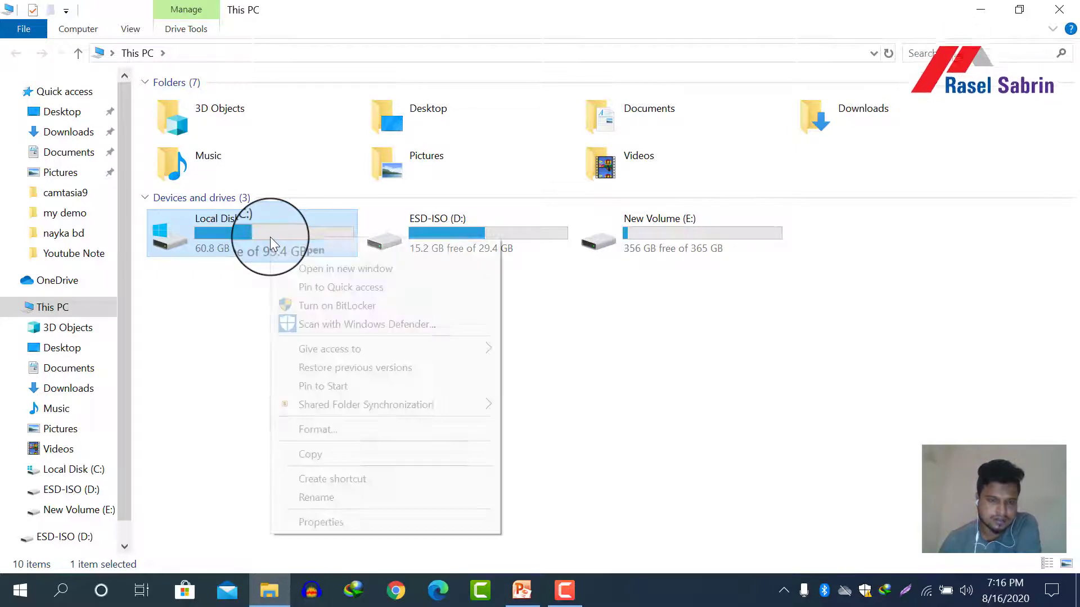
click(328, 523)
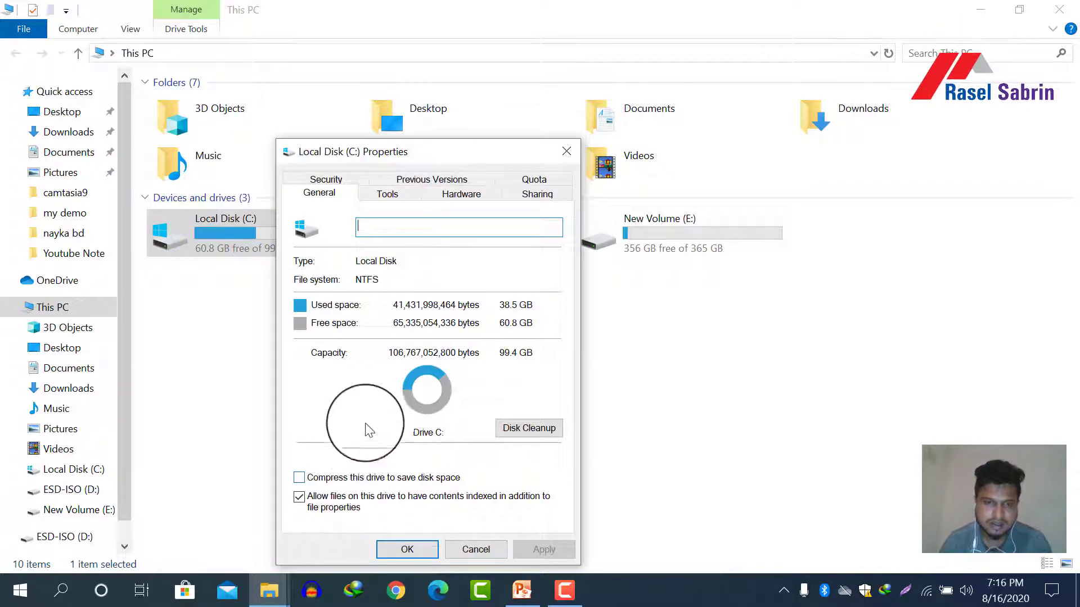
click(324, 179)
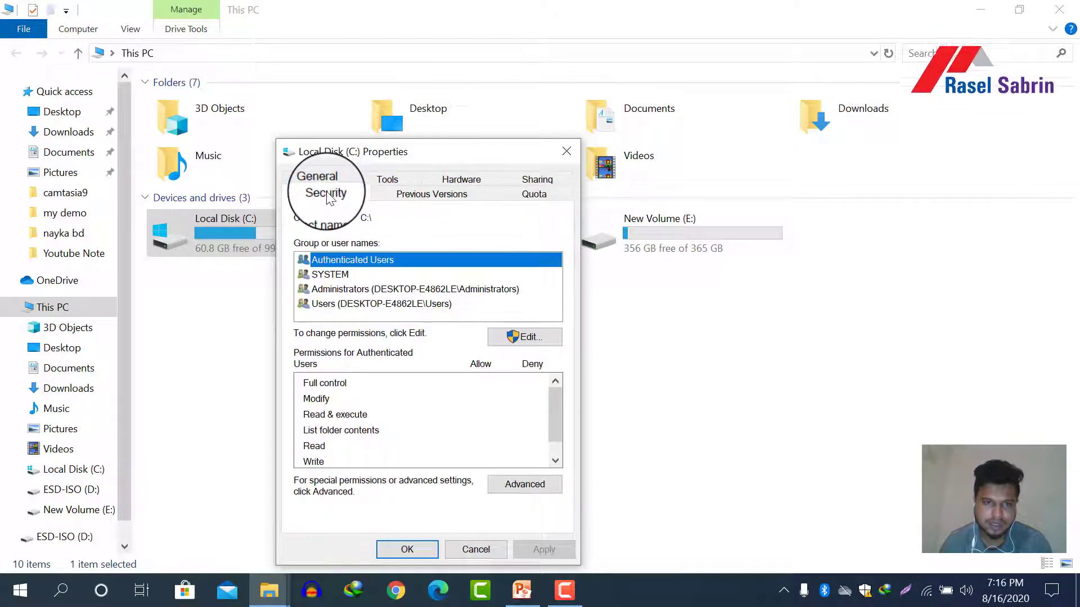
click(324, 185)
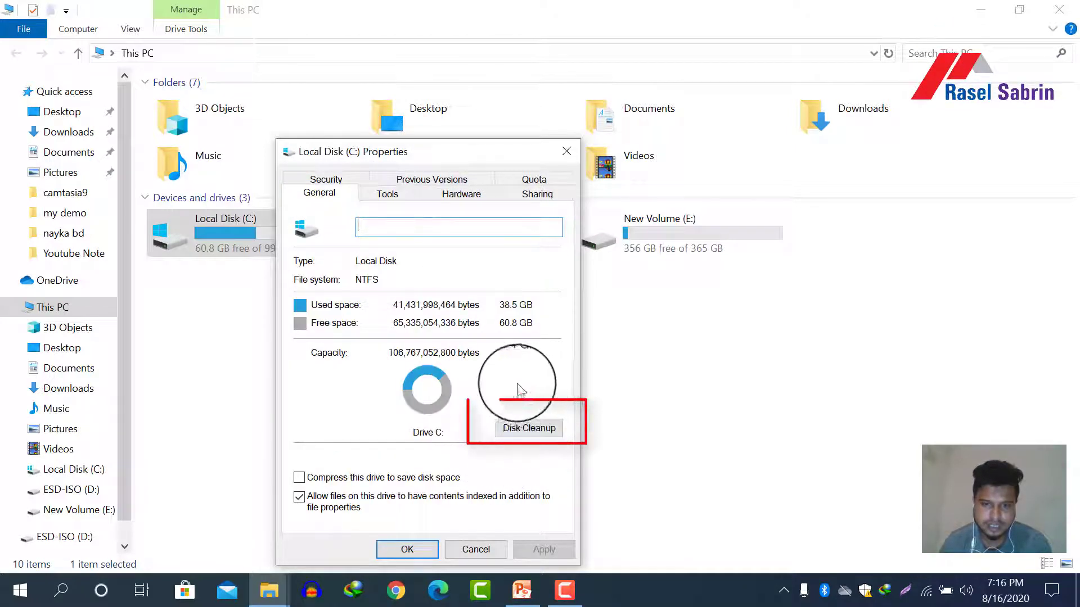
Step: Start Disk Cleanup for the C: drive and extend the cleanup scan to system files
click(527, 436)
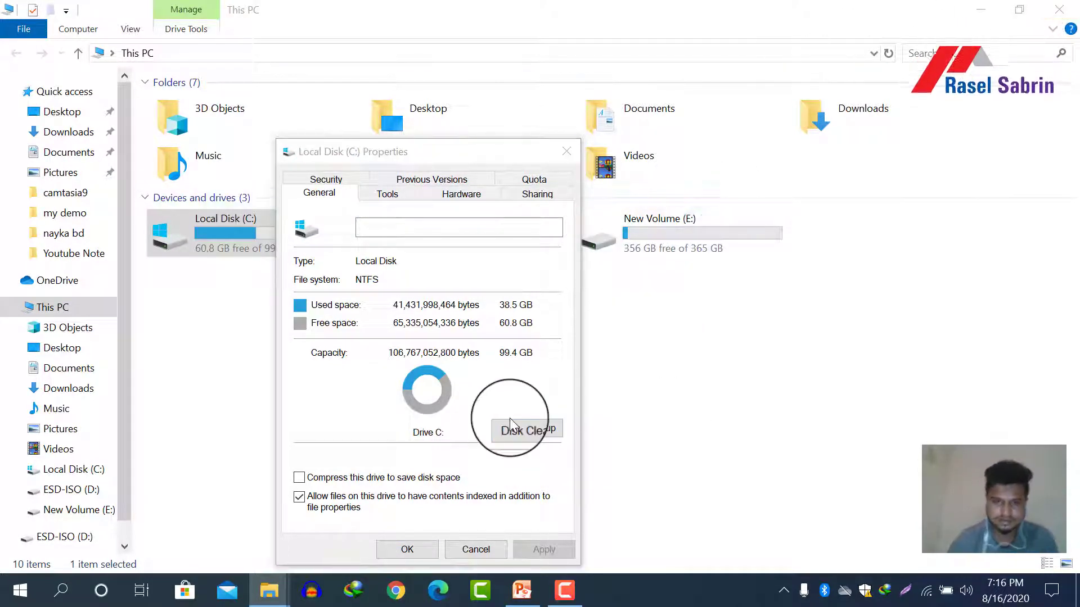
click(516, 428)
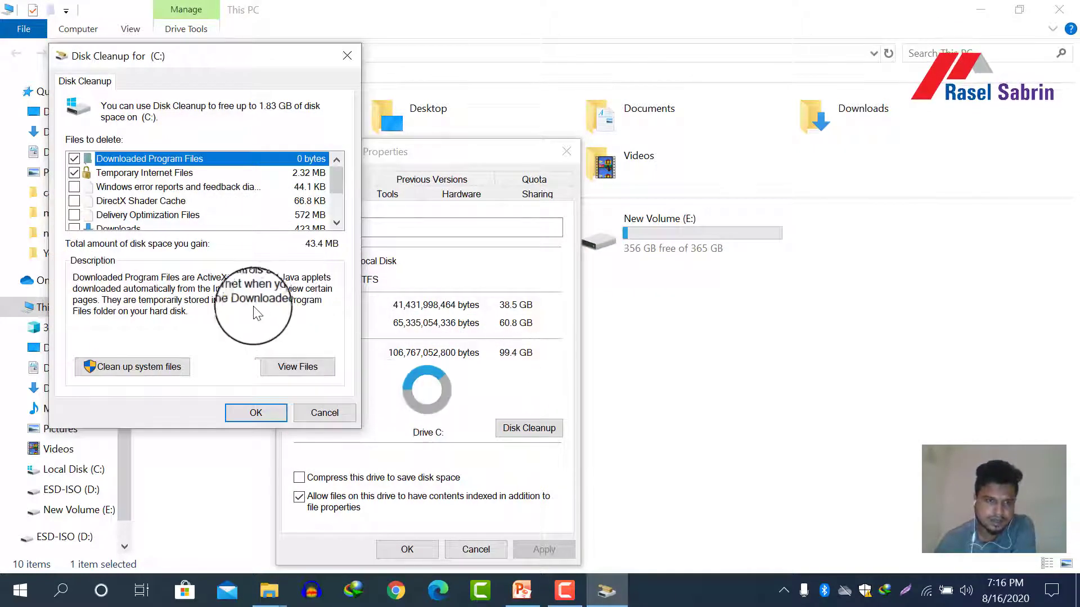
click(153, 368)
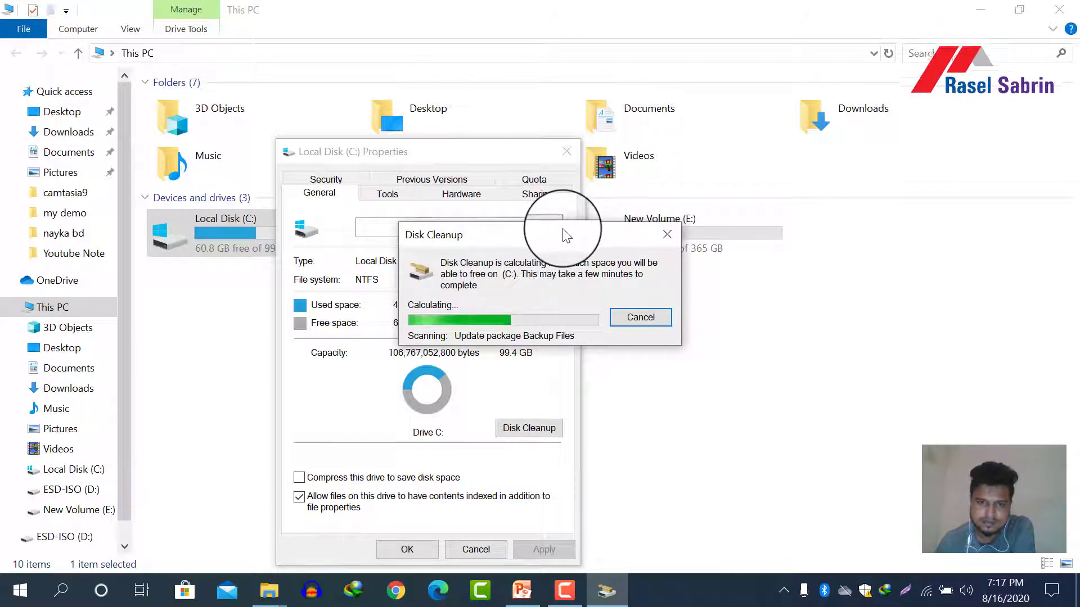
drag(562, 234, 495, 263)
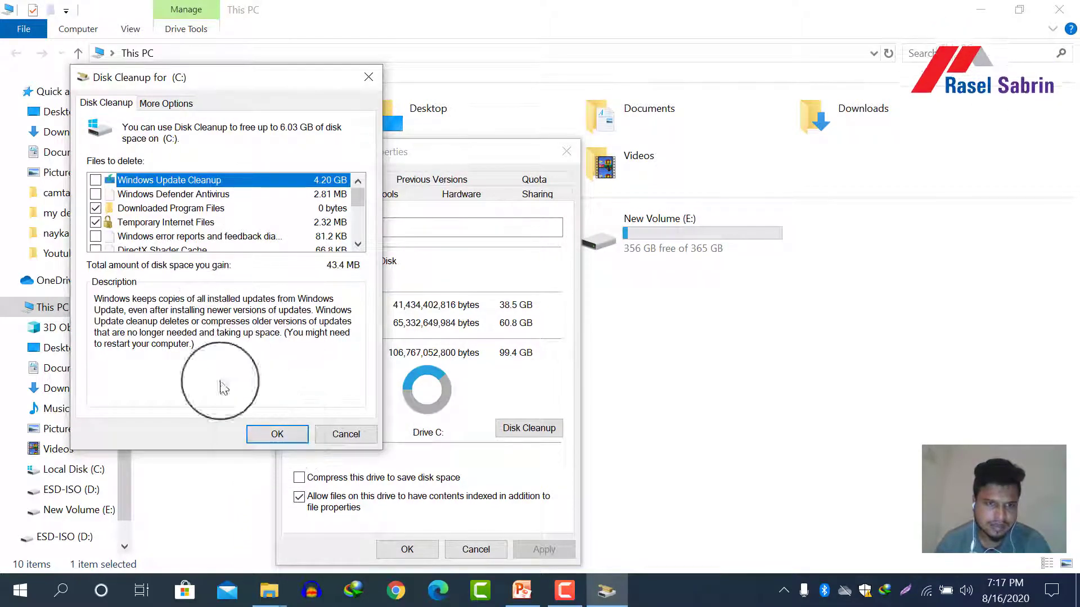
Step: Permanently delete the preselected Disk Cleanup files, and close the C: drive properties and the This PC window
click(273, 436)
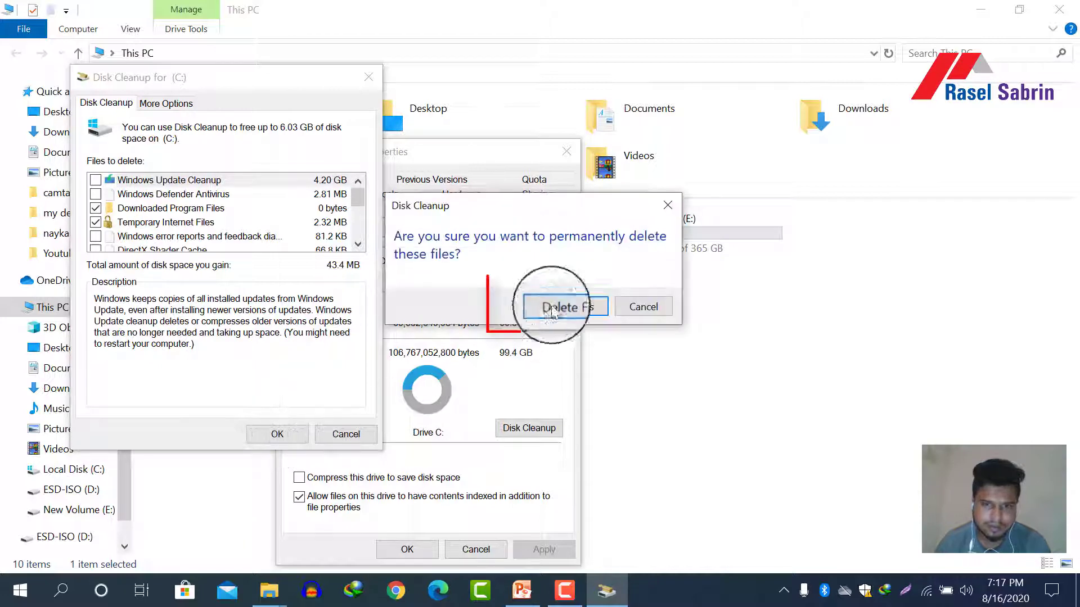
click(568, 304)
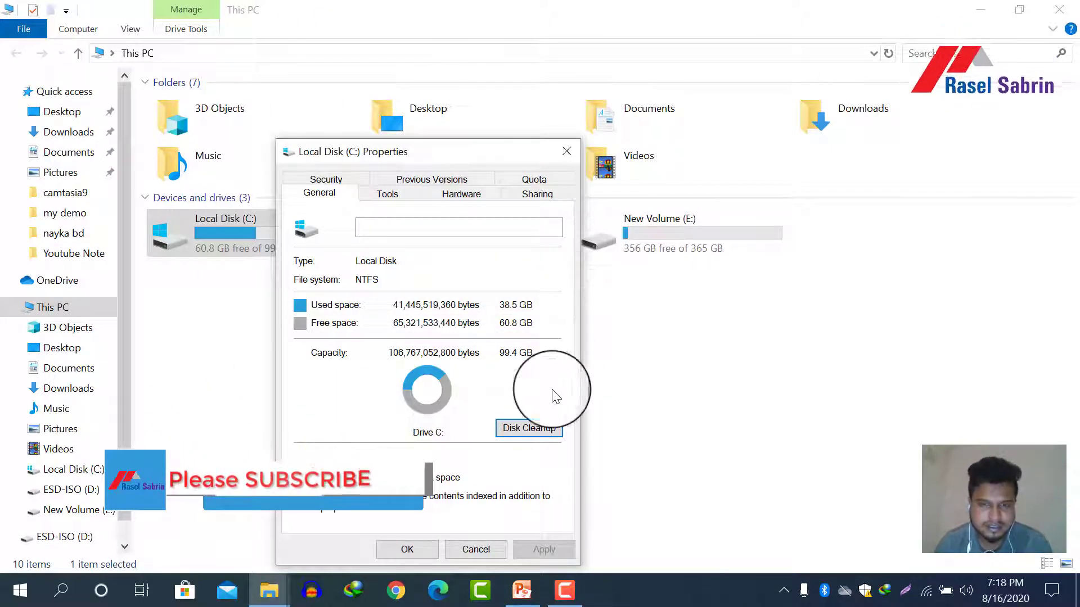
click(415, 552)
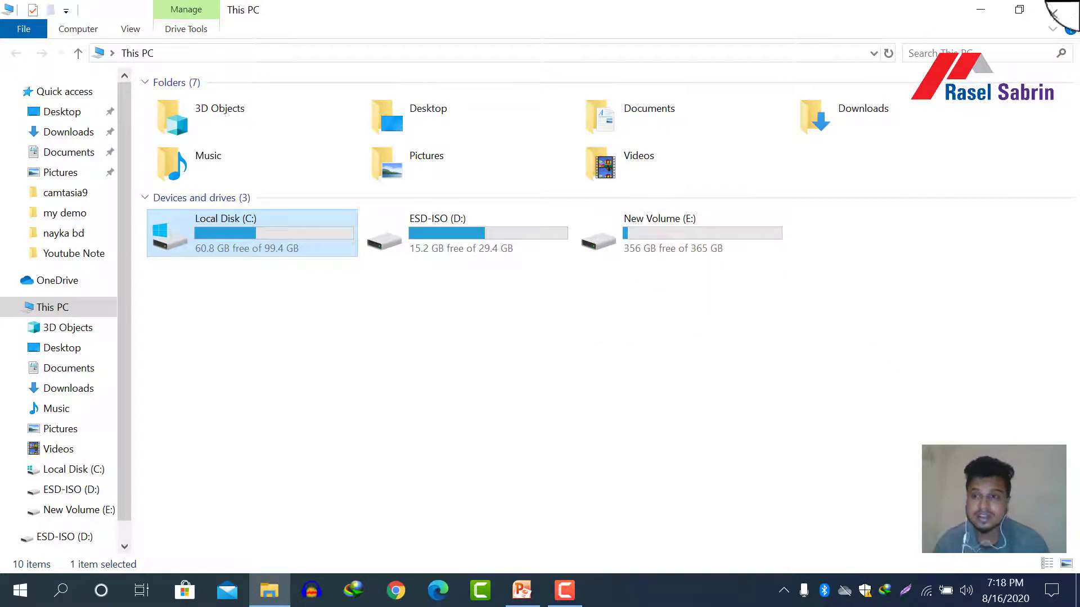
click(1055, 10)
Step: Refresh the desktop twice
right_click(552, 167)
click(585, 214)
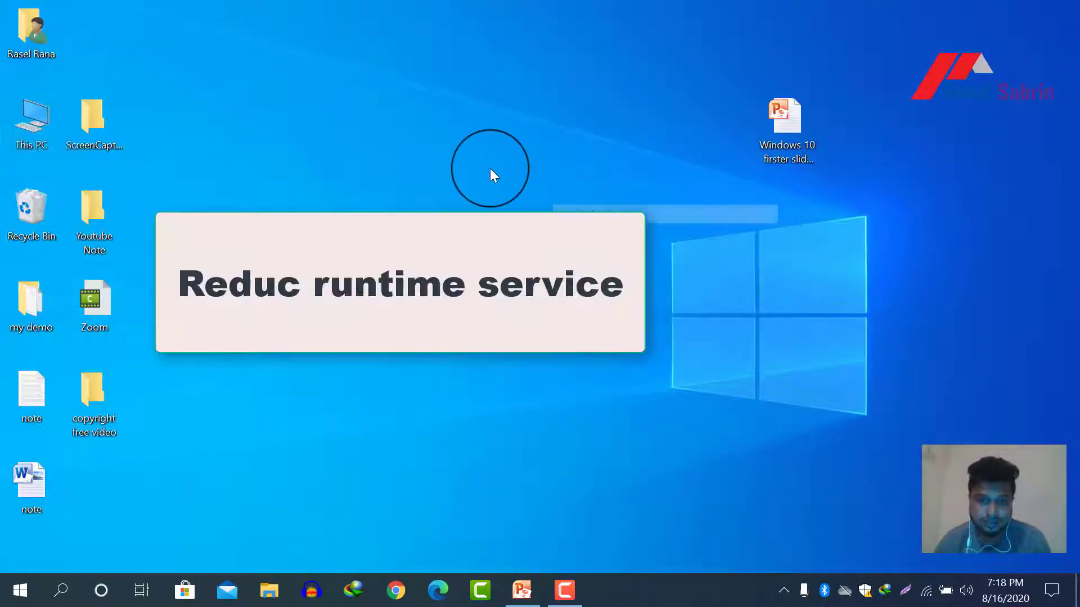
right_click(491, 167)
click(523, 214)
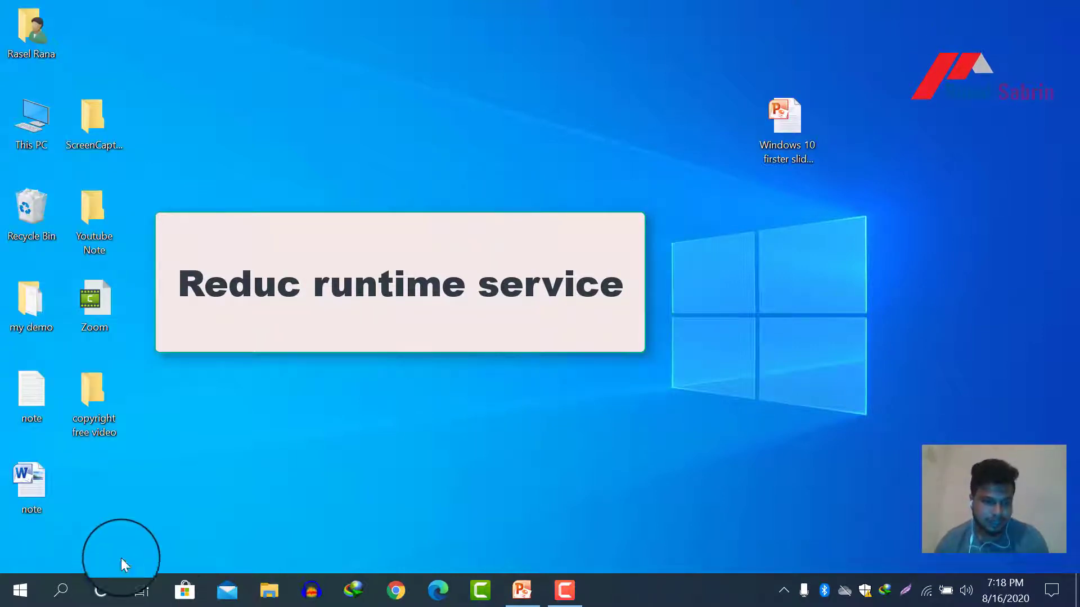
Step: Search for msconfig, open System Configuration, and choose Selective startup with system services and startup items loaded
click(62, 590)
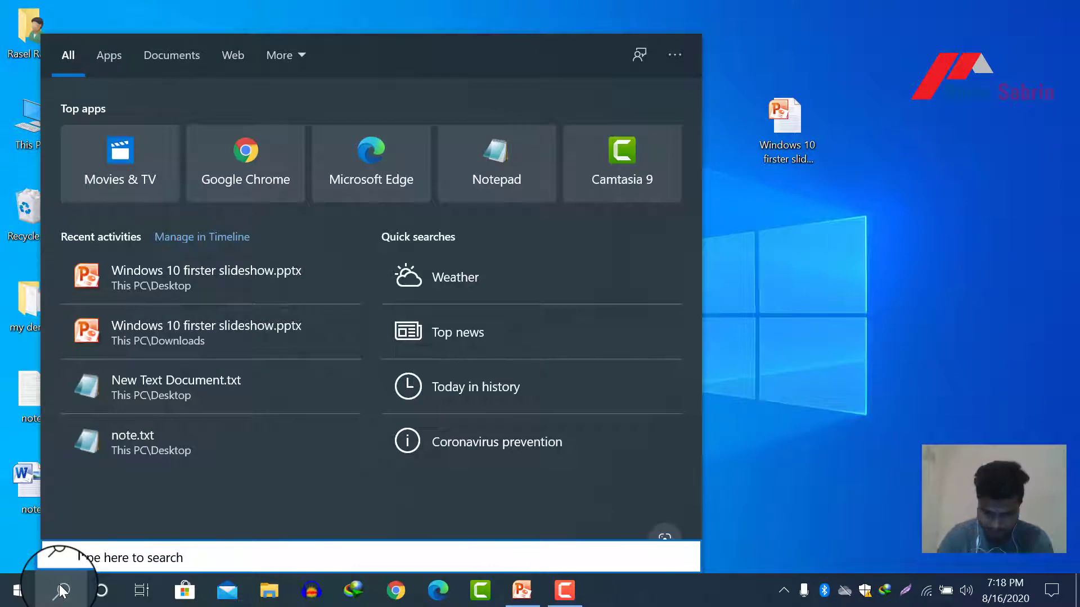
text(mscon)
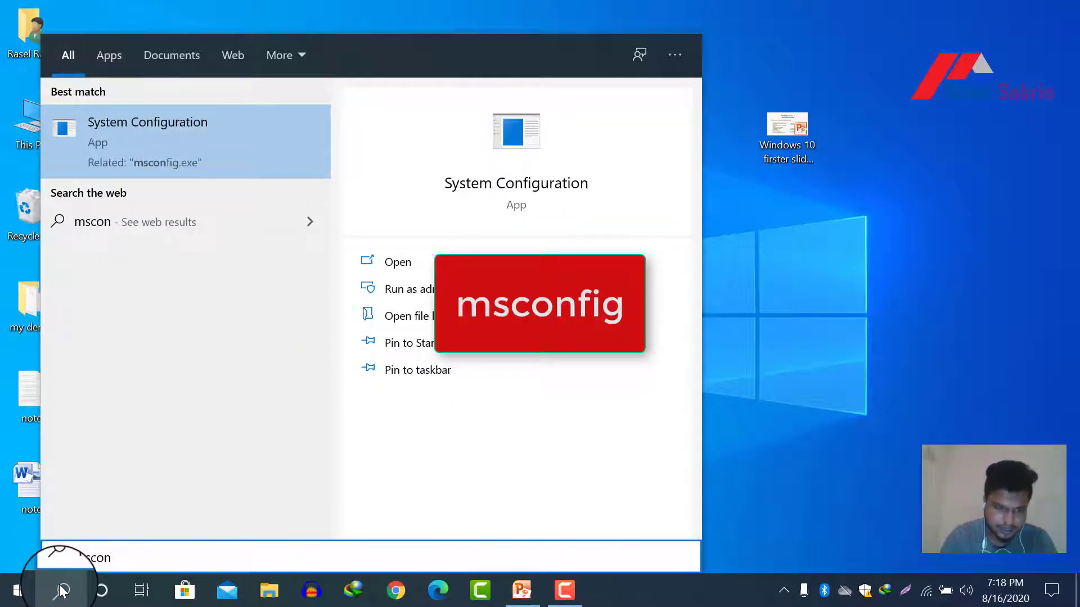
text(fig)
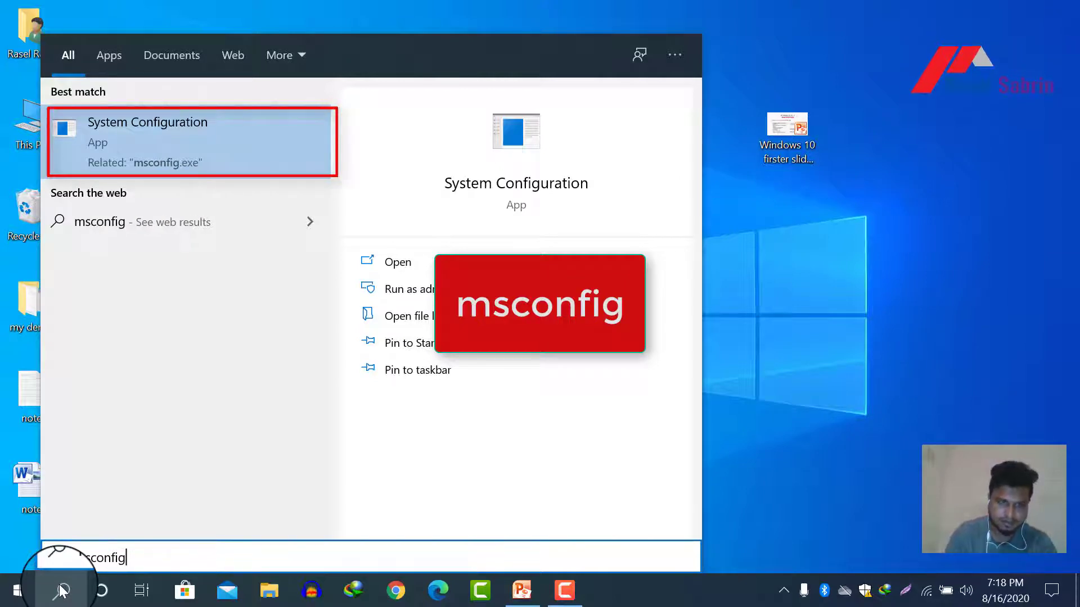
click(62, 590)
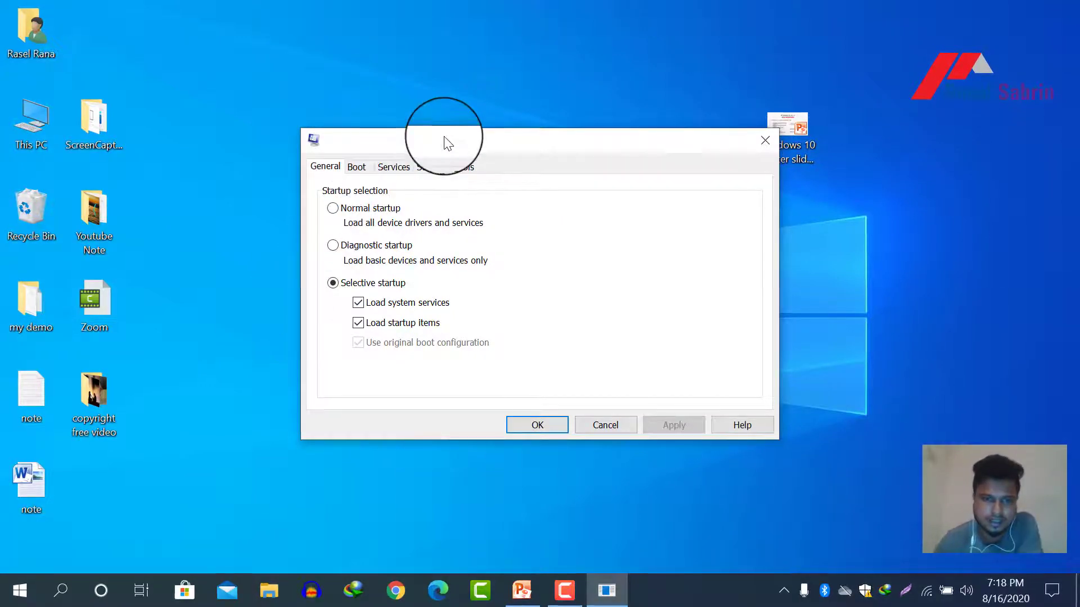
drag(444, 142, 404, 114)
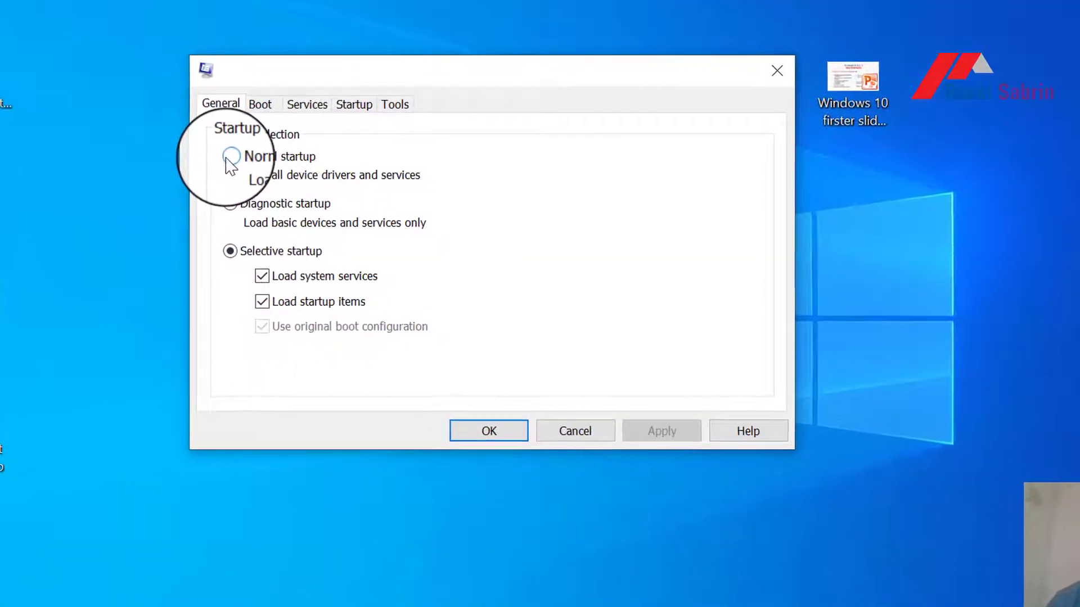
click(228, 158)
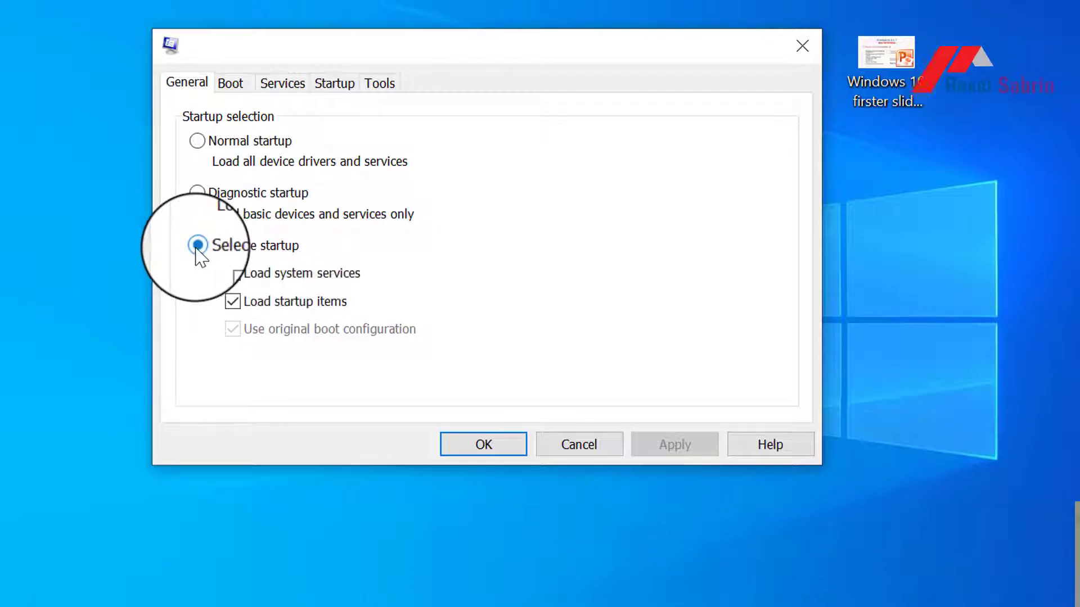
click(198, 246)
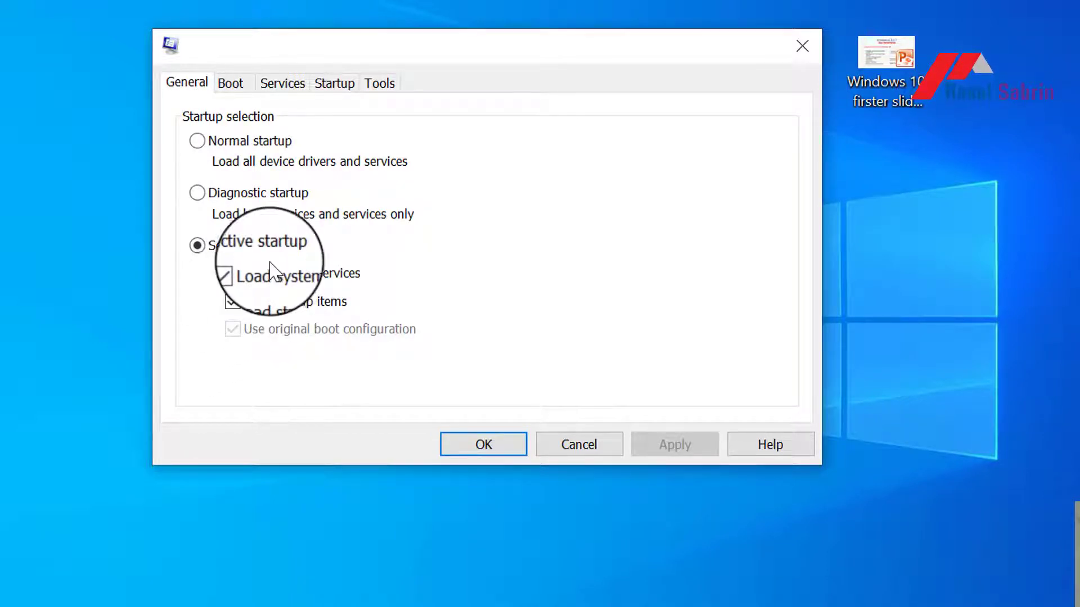
Step: Examine the full services list in System Configuration, hiding all Microsoft services and showing them again
click(284, 84)
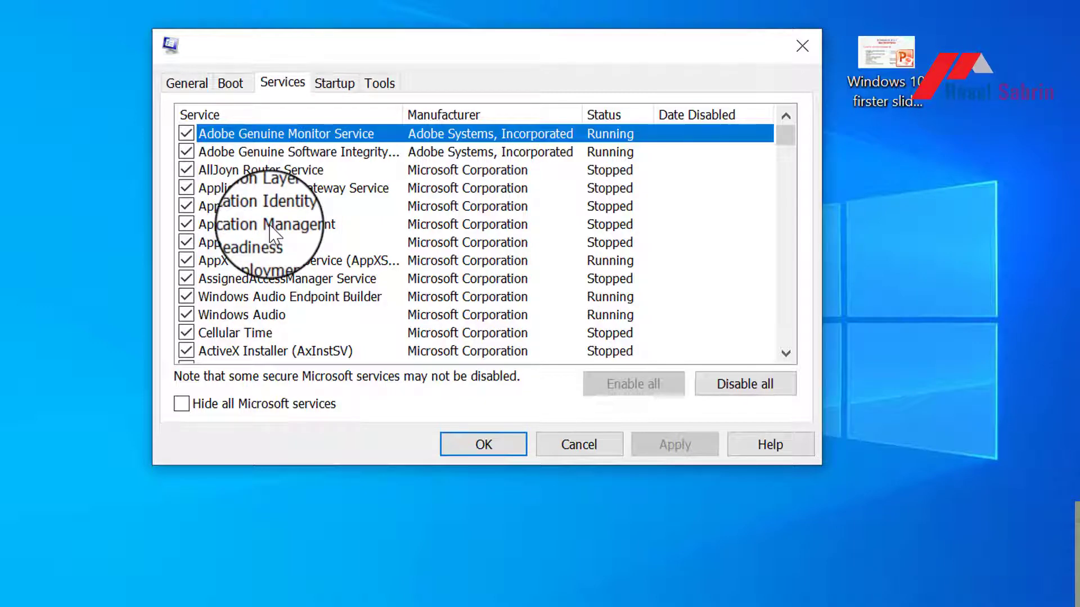
scroll(229, 281, down, 5)
scroll(267, 286, up, 5)
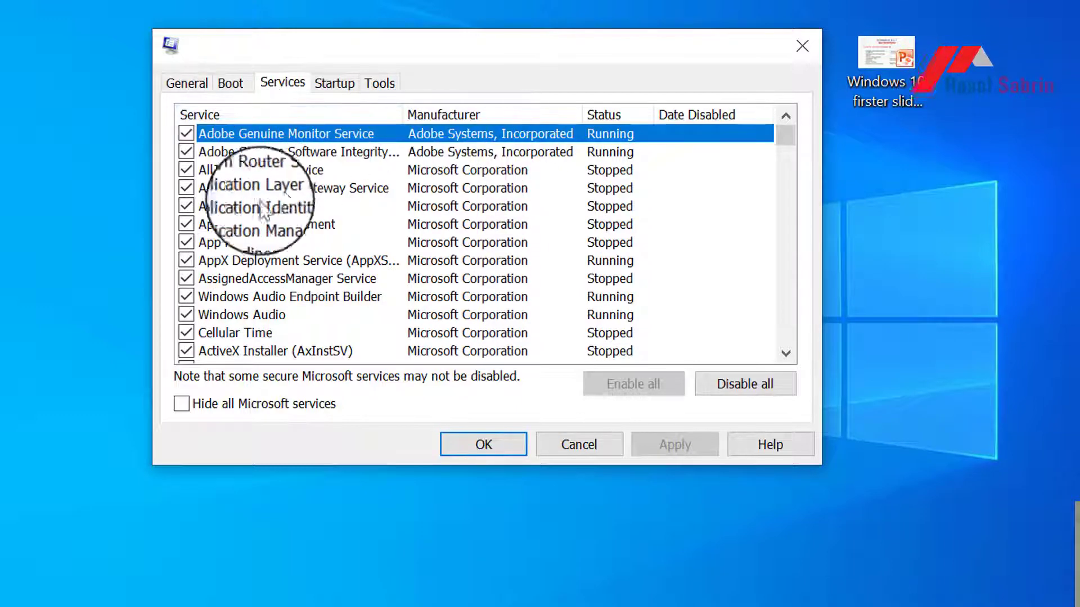
click(185, 404)
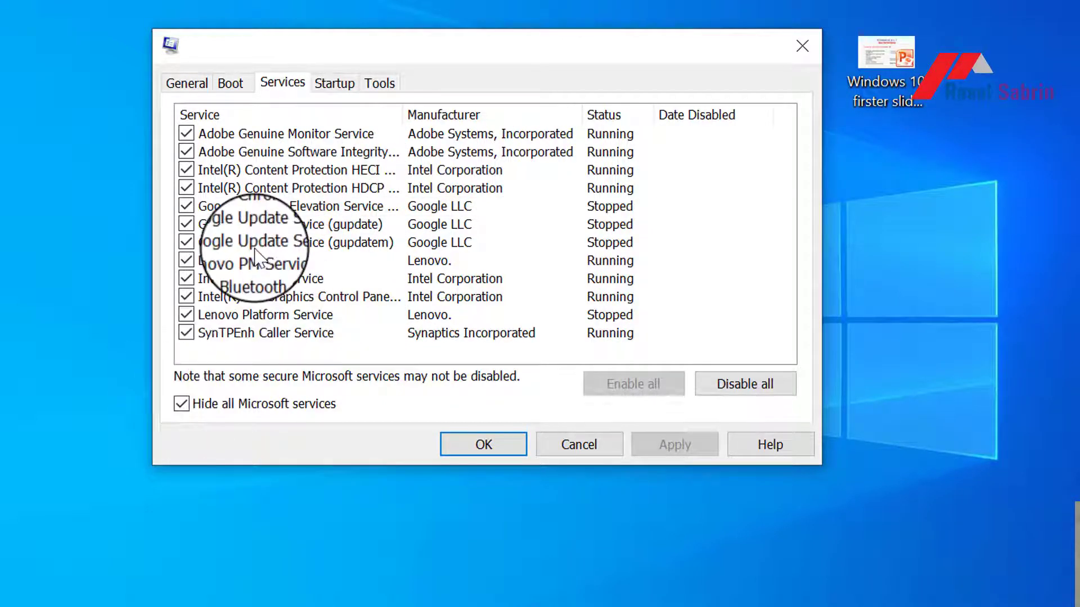
click(181, 404)
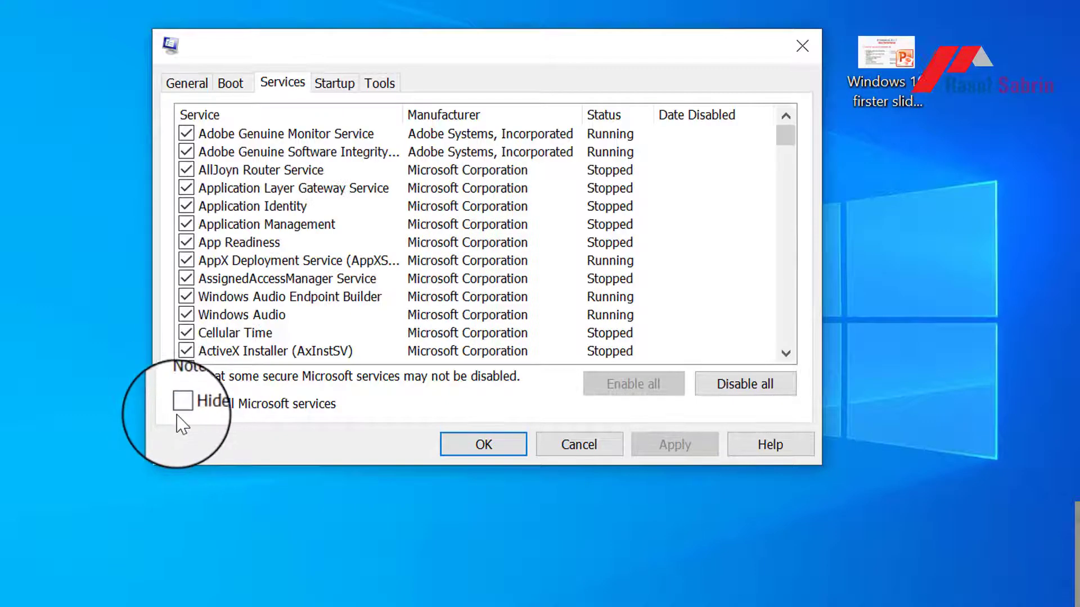
scroll(187, 292, down, 5)
scroll(187, 292, down, 18)
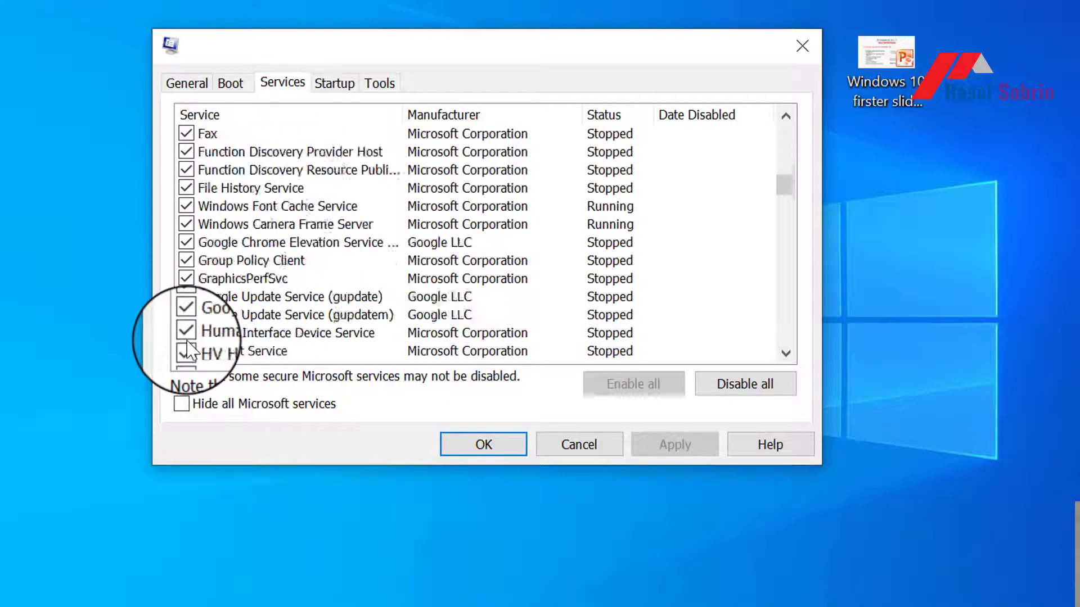
scroll(208, 337, down, 10)
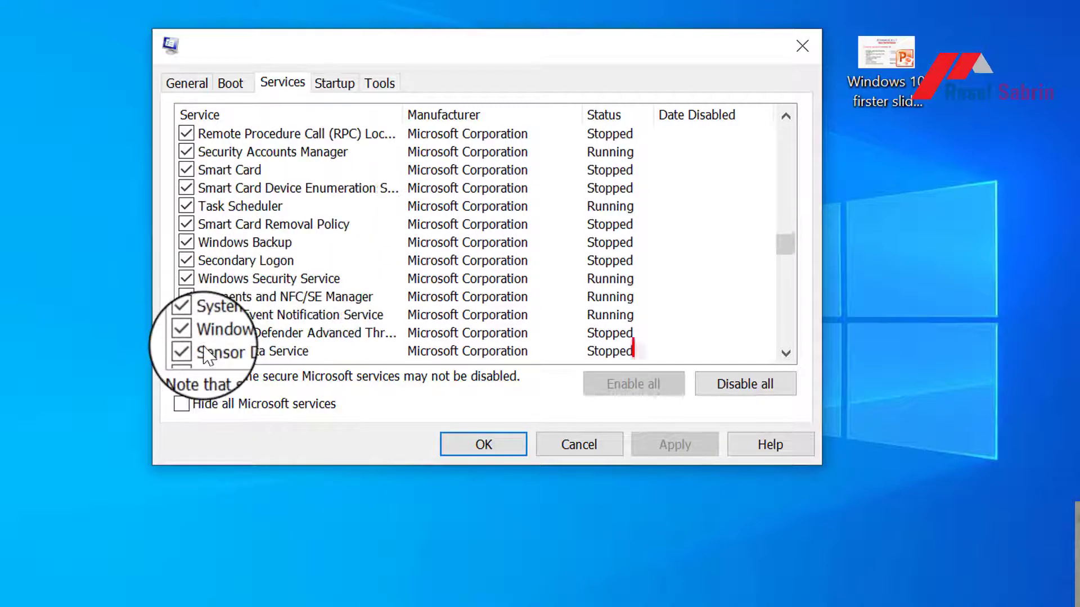
Step: Disable all listed services, including the Microsoft ones, apply the change, and exit System Configuration without restarting
click(737, 388)
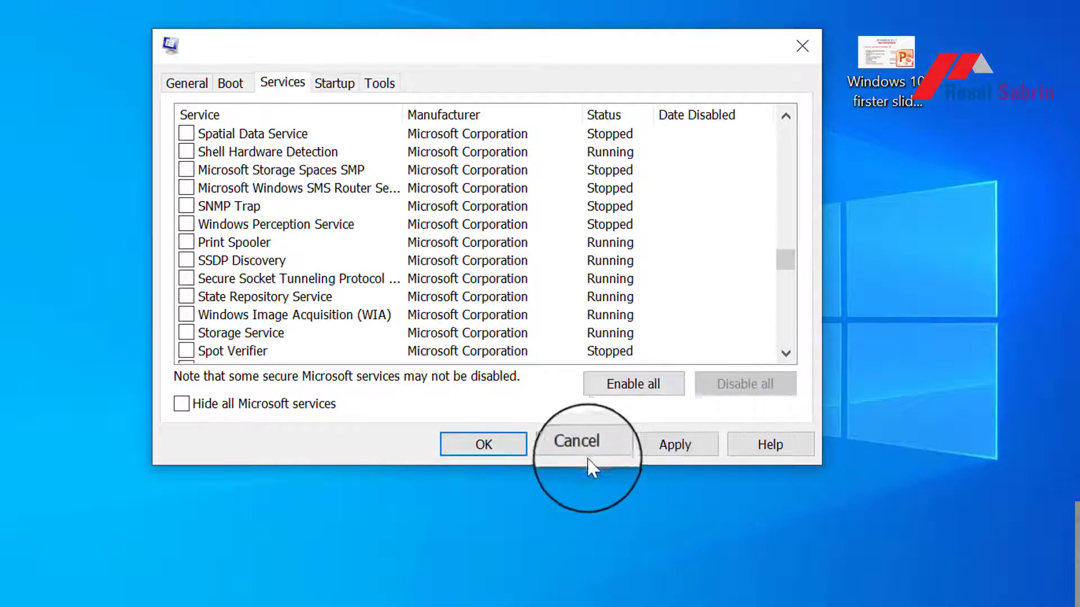
scroll(225, 268, down, 5)
scroll(242, 269, down, 6)
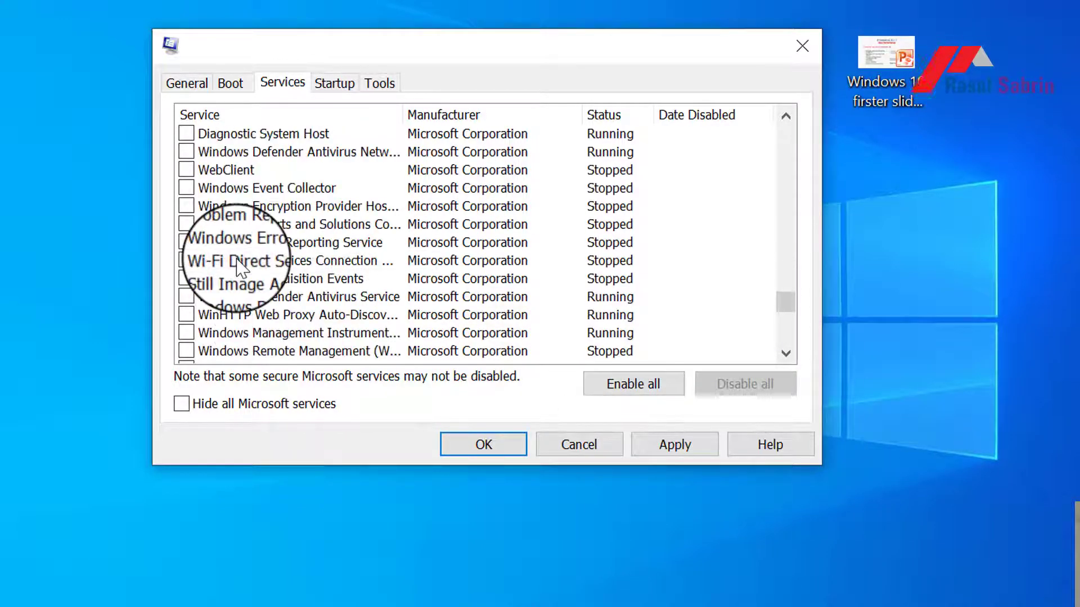
scroll(244, 259, up, 20)
scroll(246, 247, up, 20)
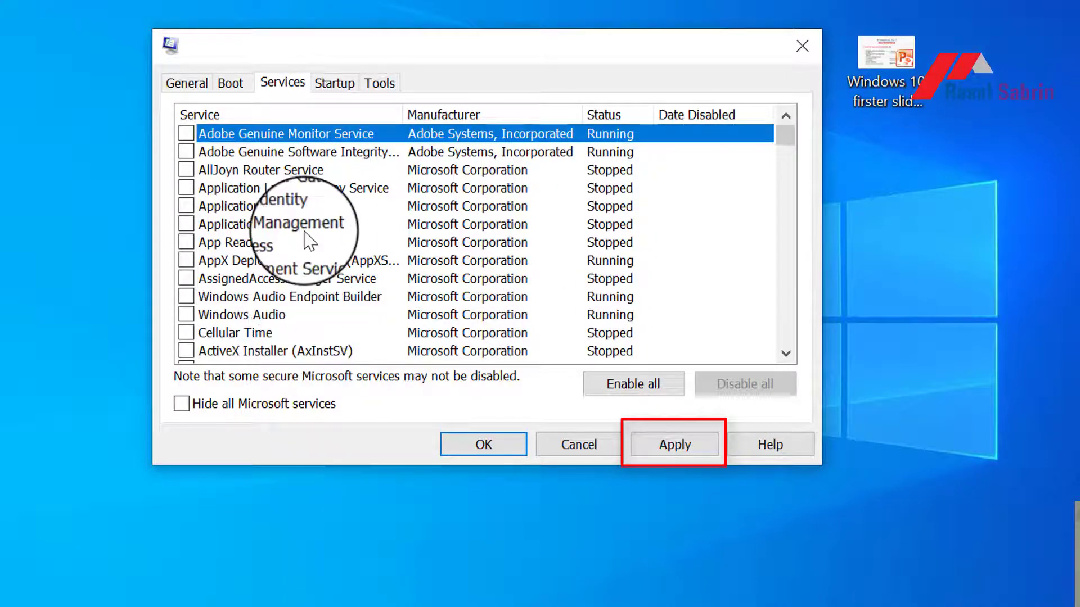
scroll(306, 241, down, 5)
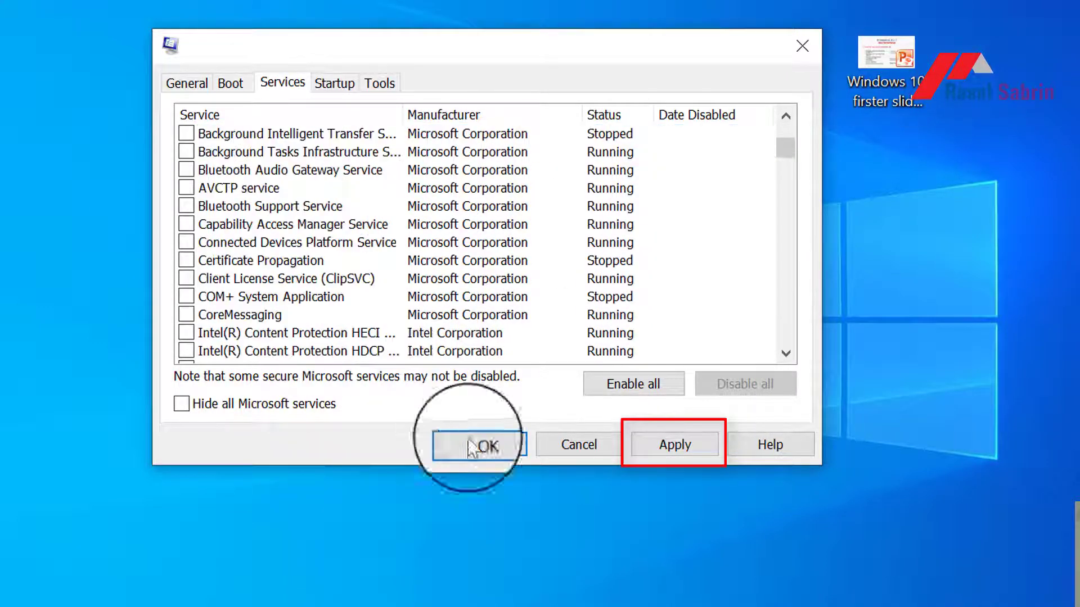
click(698, 452)
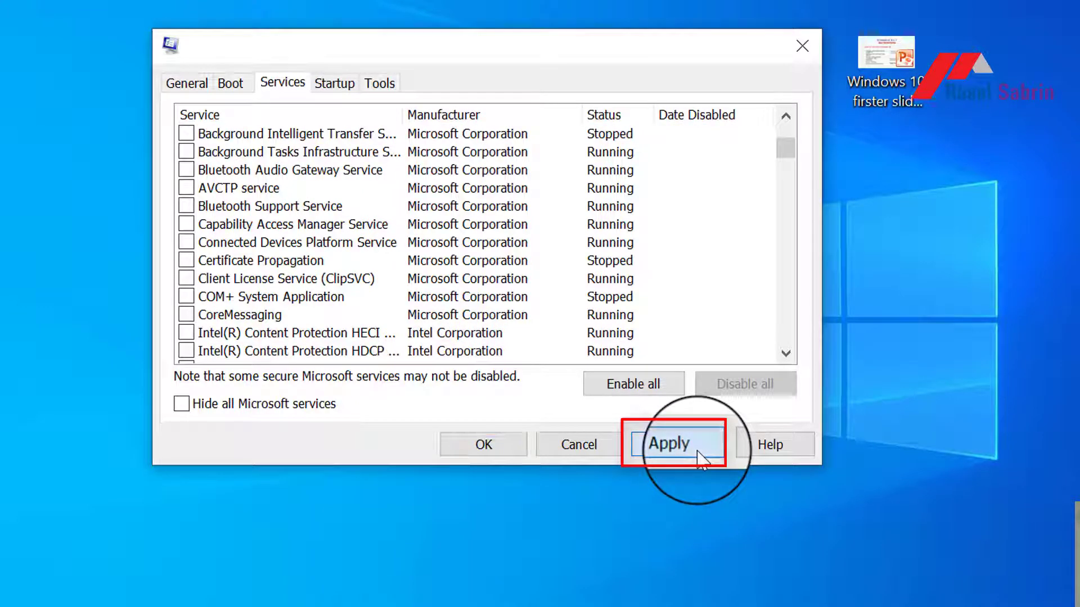
click(498, 444)
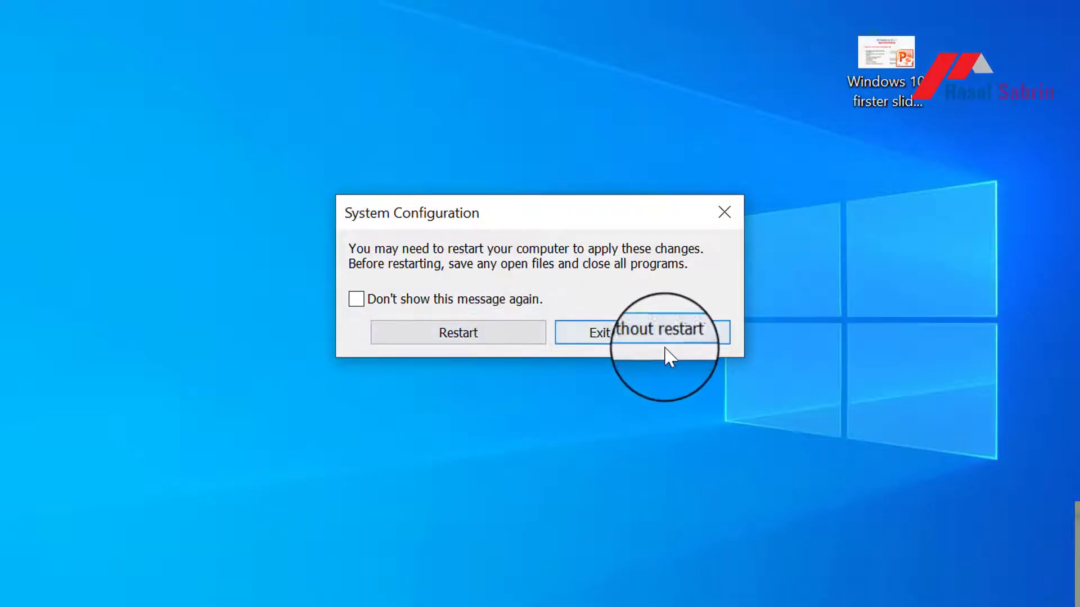
click(640, 340)
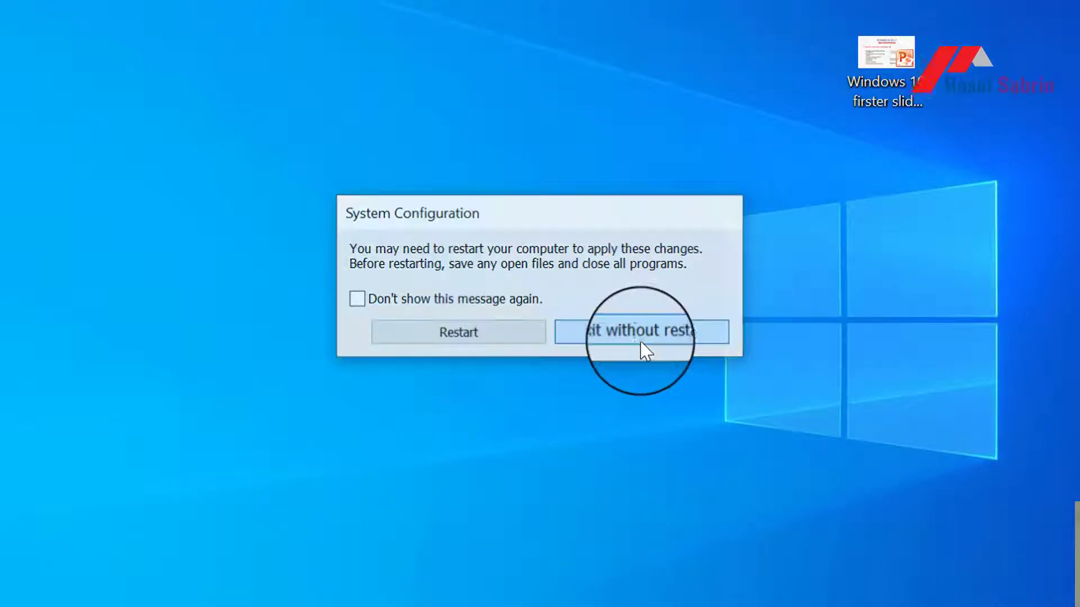
Step: Refresh the desktop twice
right_click(282, 20)
click(373, 113)
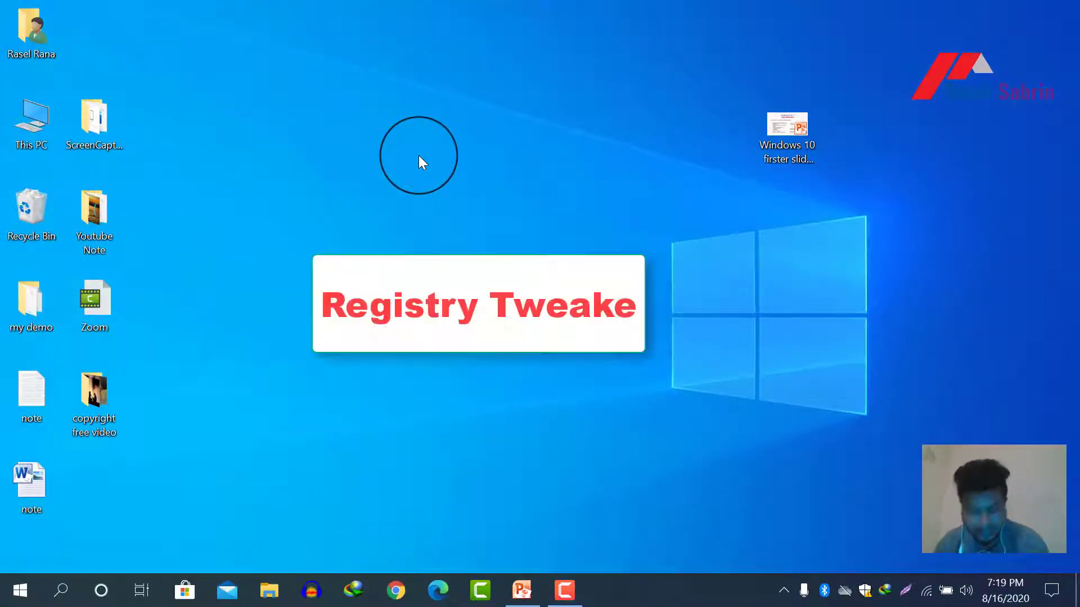
right_click(378, 177)
click(430, 231)
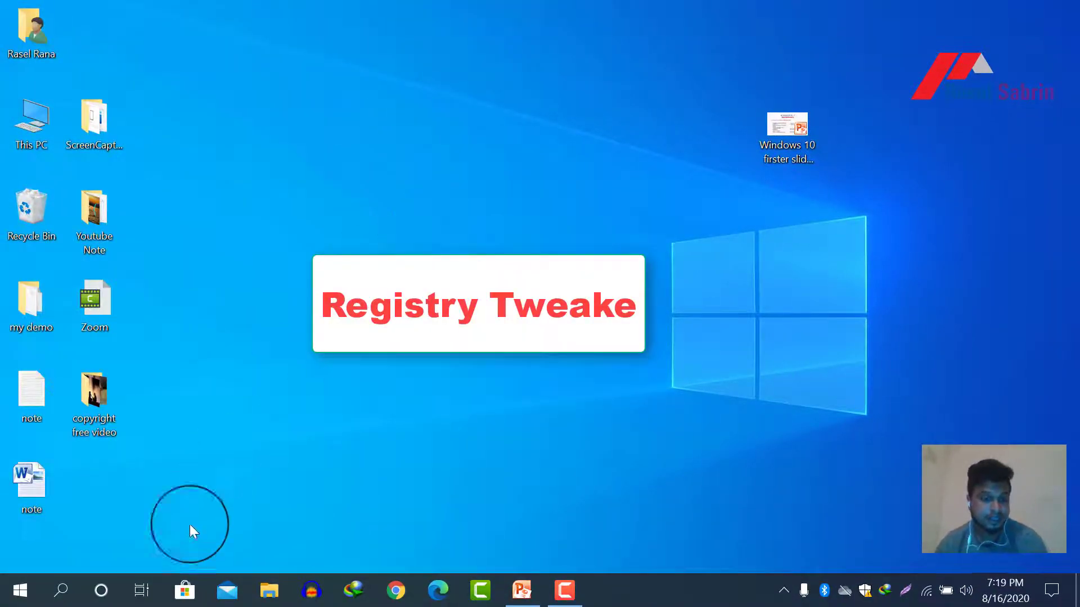
Step: Search for reg, open Registry Editor, and show the values of HKEY_CURRENT_USER\Control Panel\Mouse
click(77, 588)
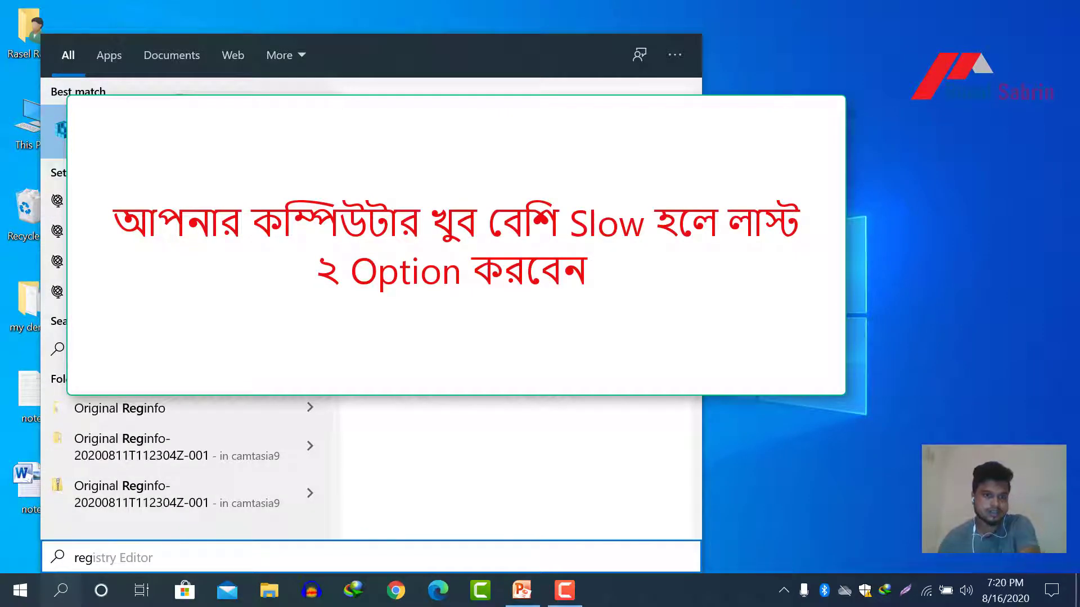
key(Return)
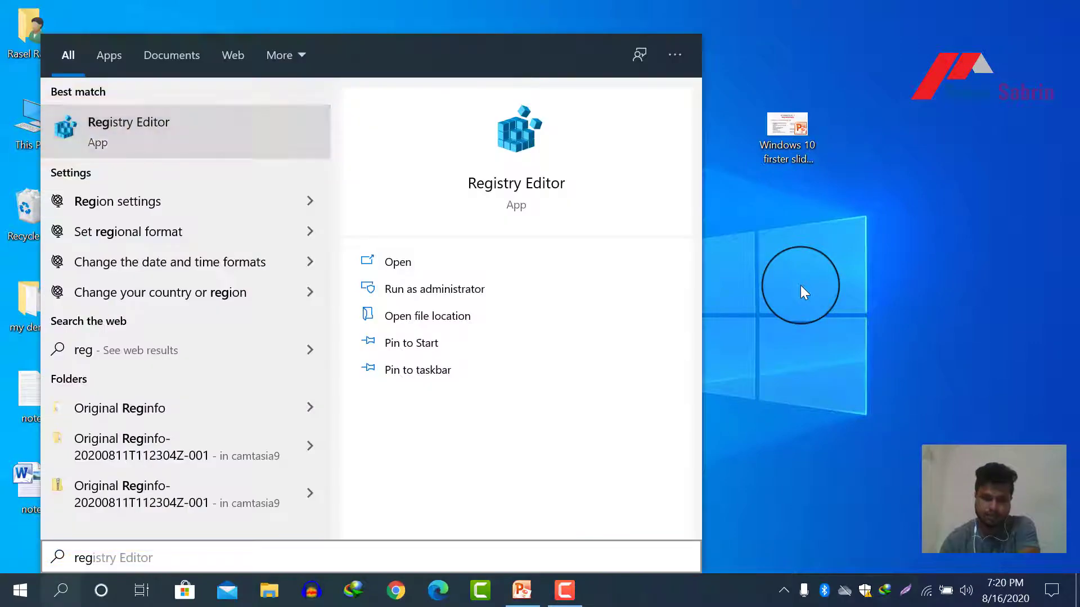
key(Return)
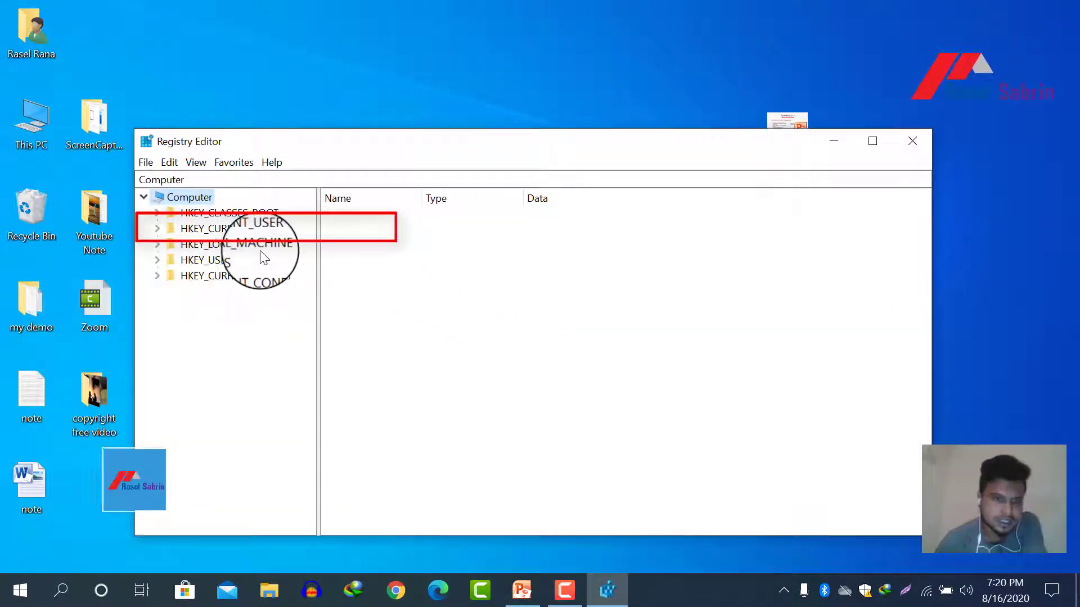
click(157, 229)
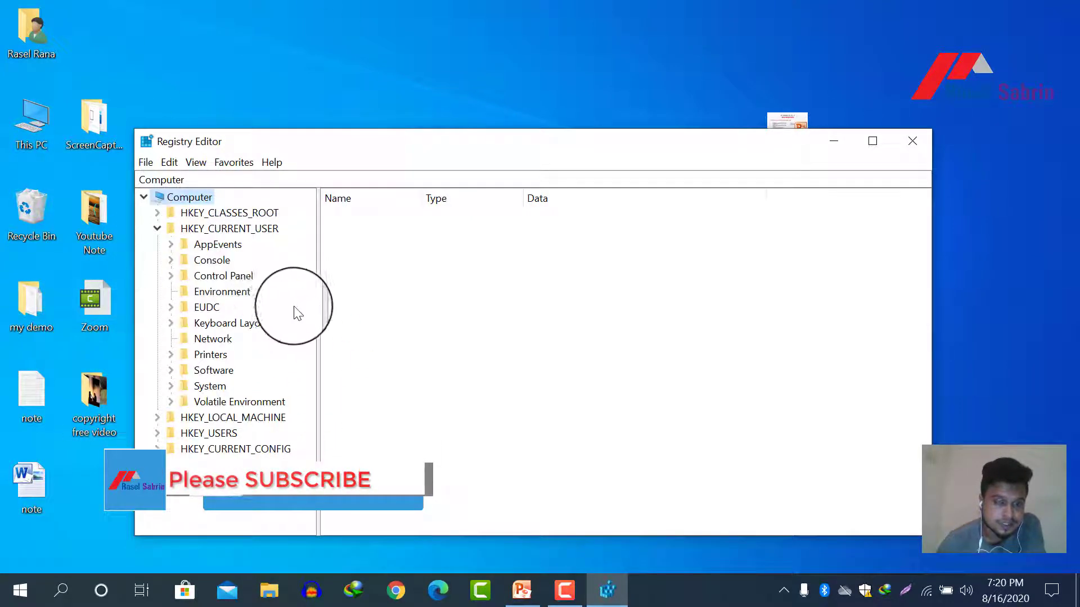
click(170, 275)
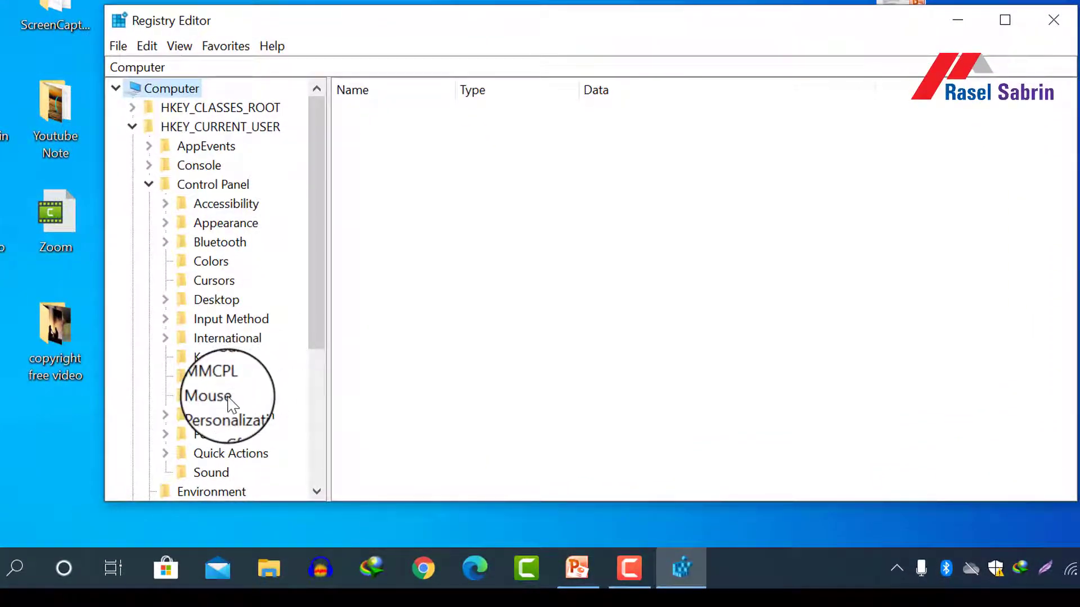
click(226, 404)
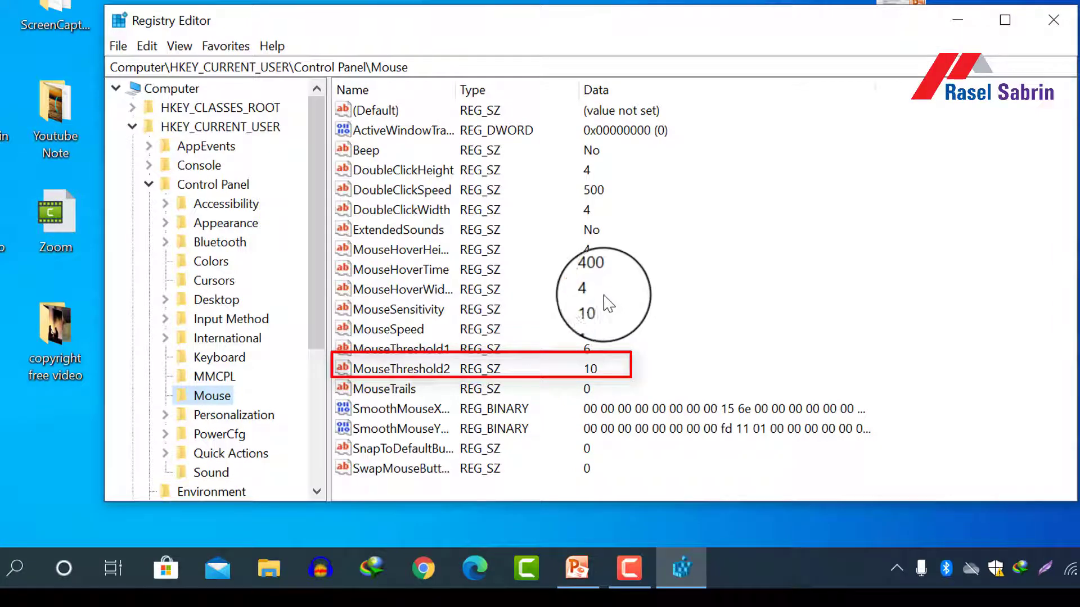
Step: Set the value data of MouseThreshold2 in the Mouse key to 10
click(426, 377)
double_click(426, 377)
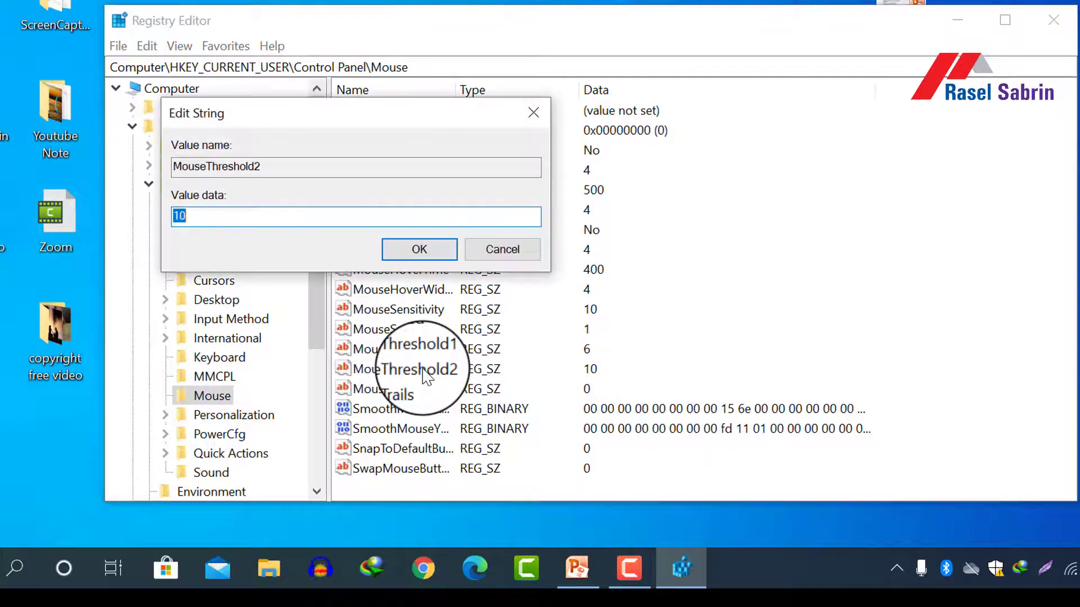
click(534, 113)
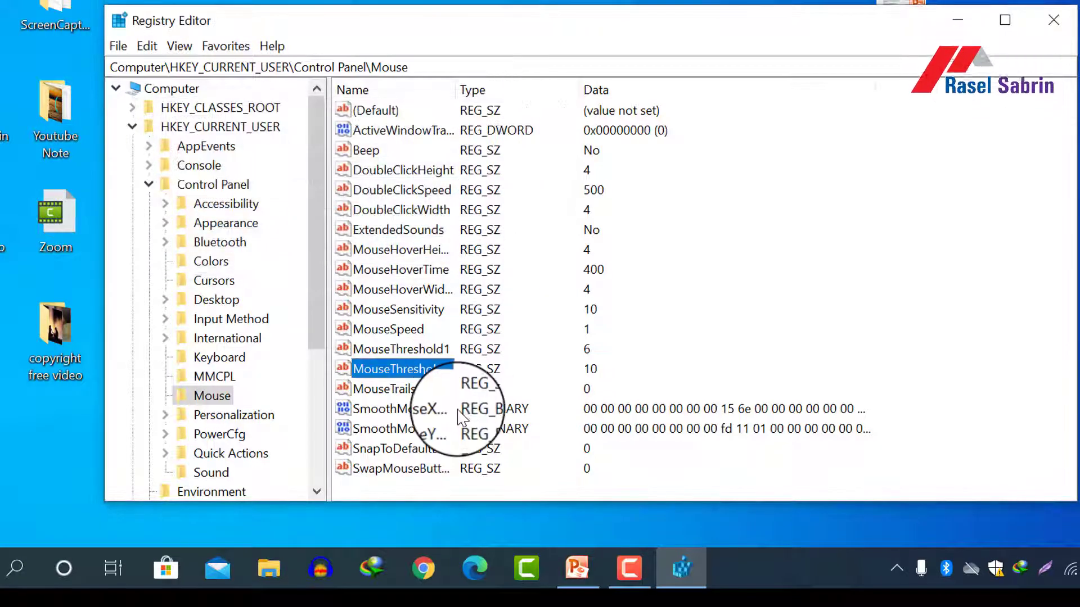
double_click(431, 375)
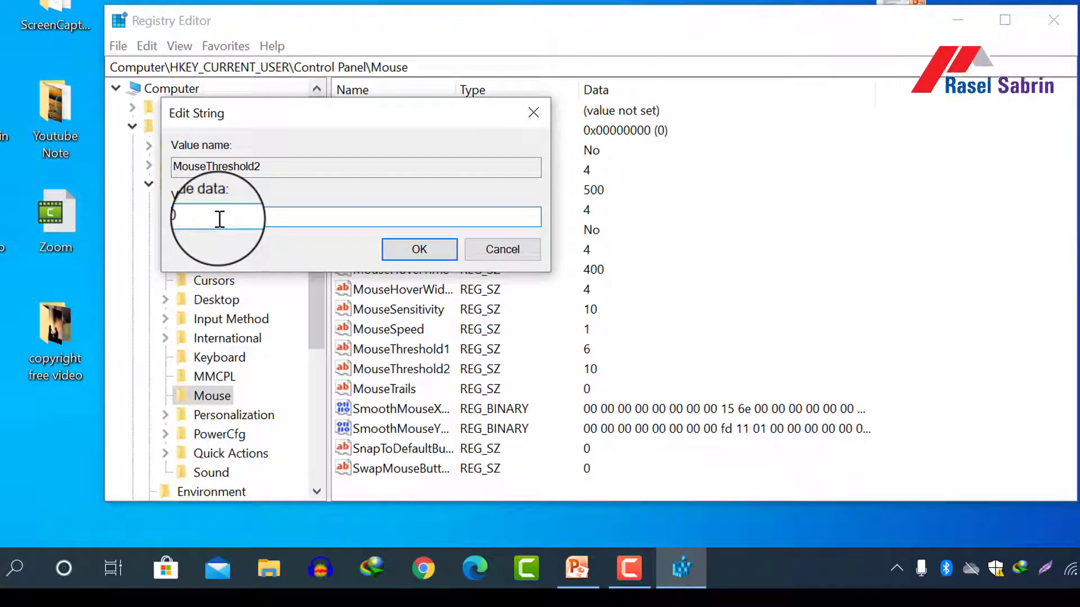
click(418, 251)
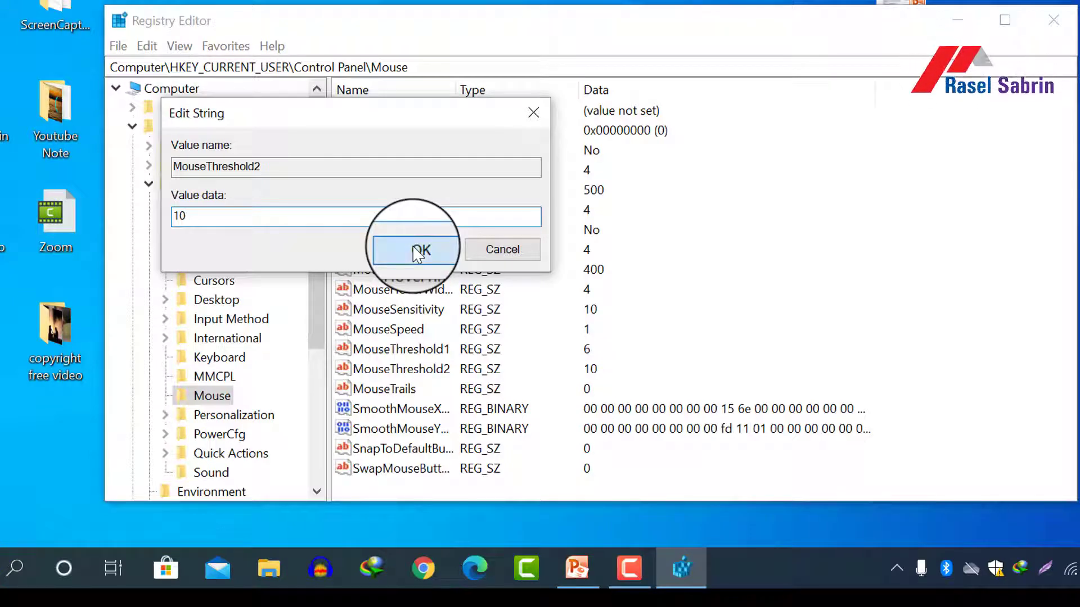
Step: In the HKEY_CURRENT_USER\Control Panel\Desktop key, set the value data of MouseWheelRouting to 2 in hexadecimal
click(218, 303)
double_click(218, 304)
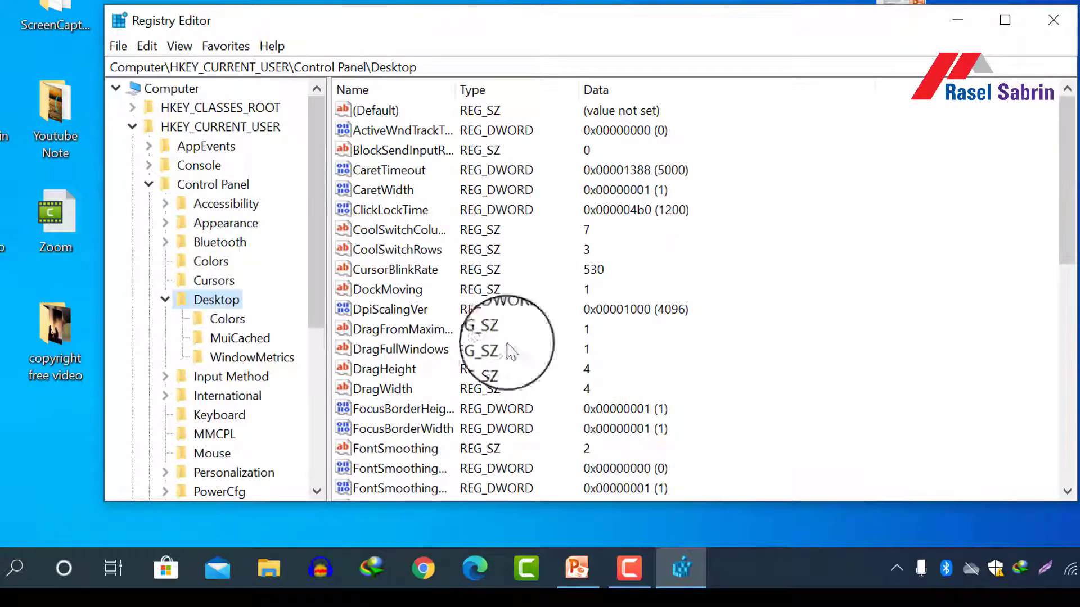
scroll(349, 386, down, 6)
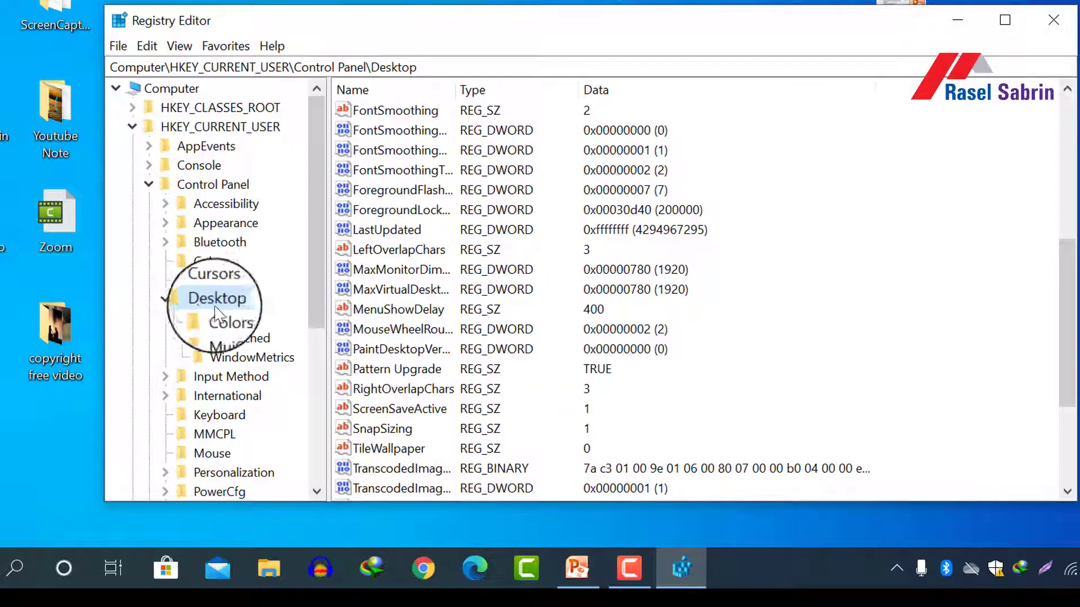
double_click(429, 337)
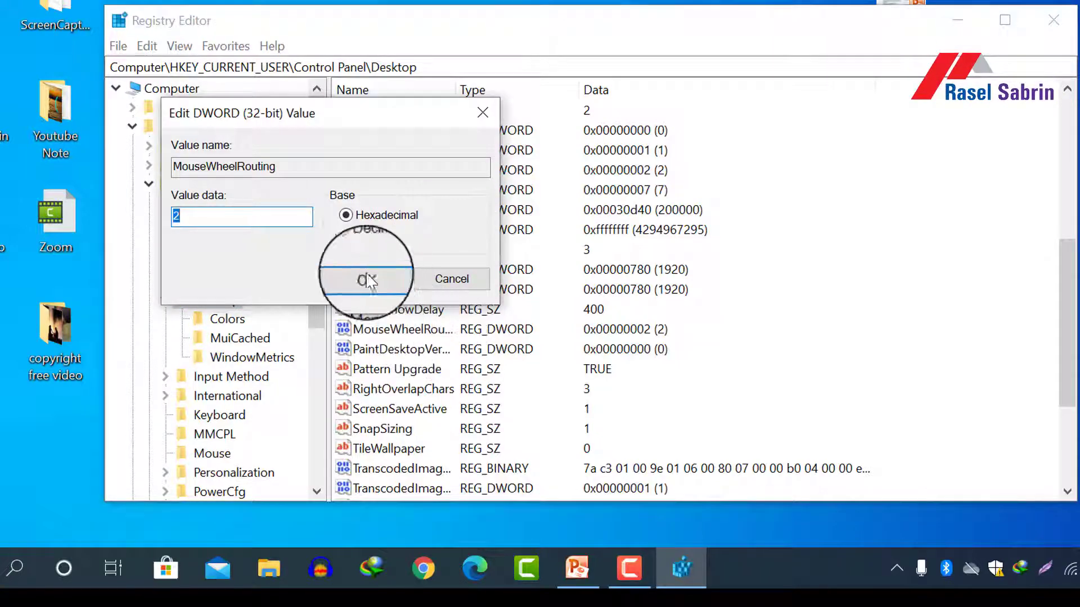
key(BackSpace)
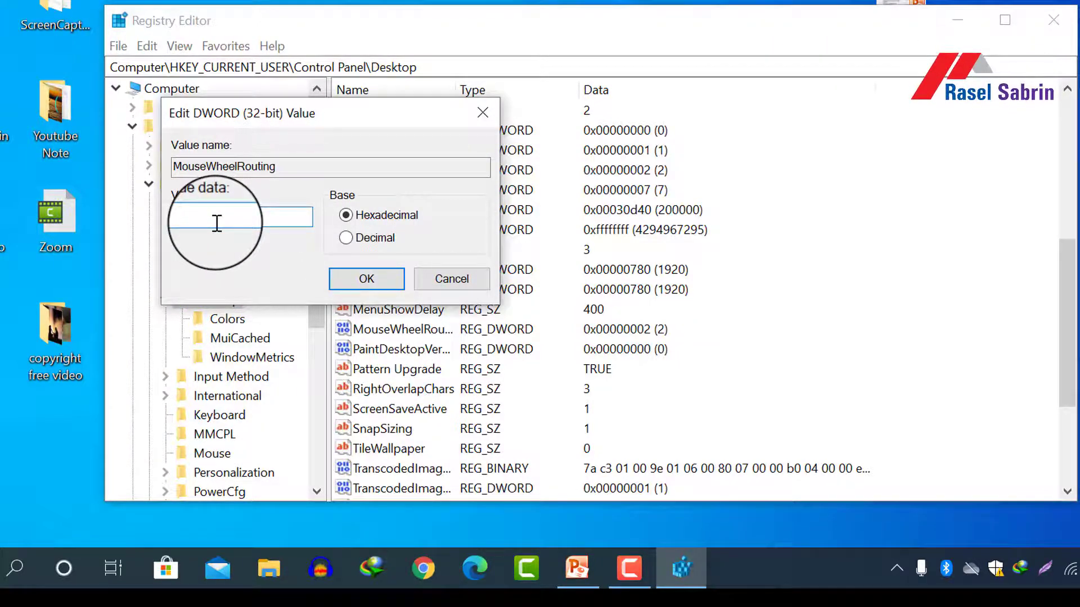
text(2)
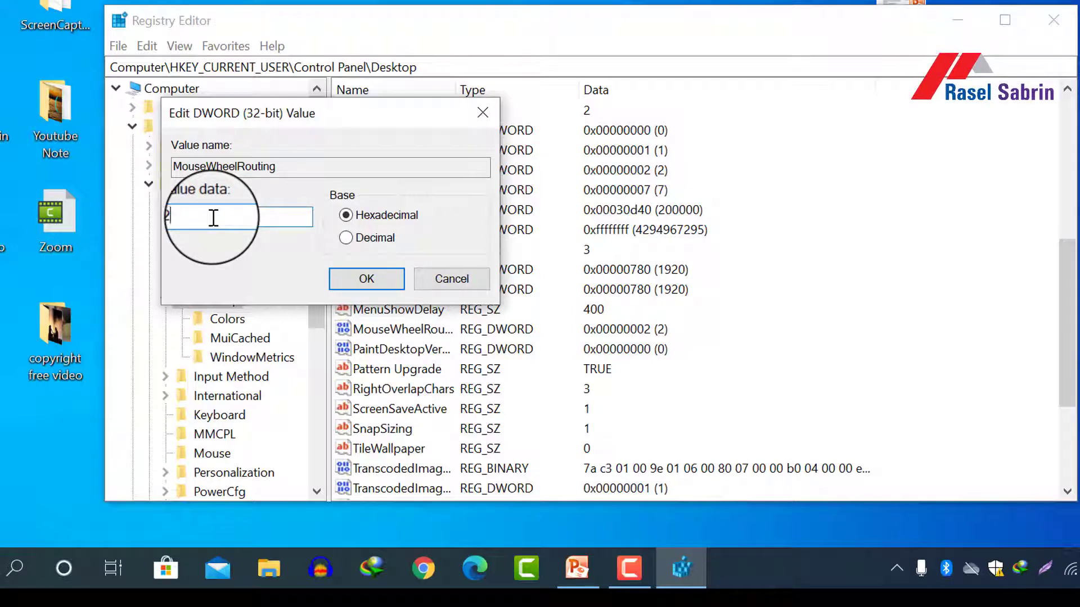
click(369, 281)
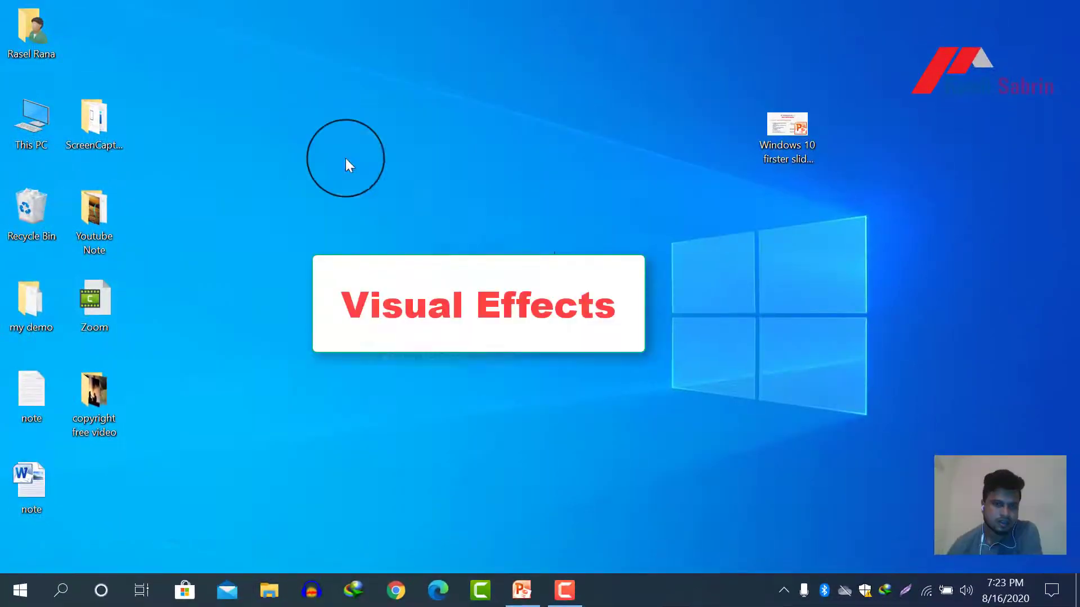
Step: Refresh the desktop and open the Performance Options from the advanced system settings of This PC
right_click(344, 162)
click(395, 216)
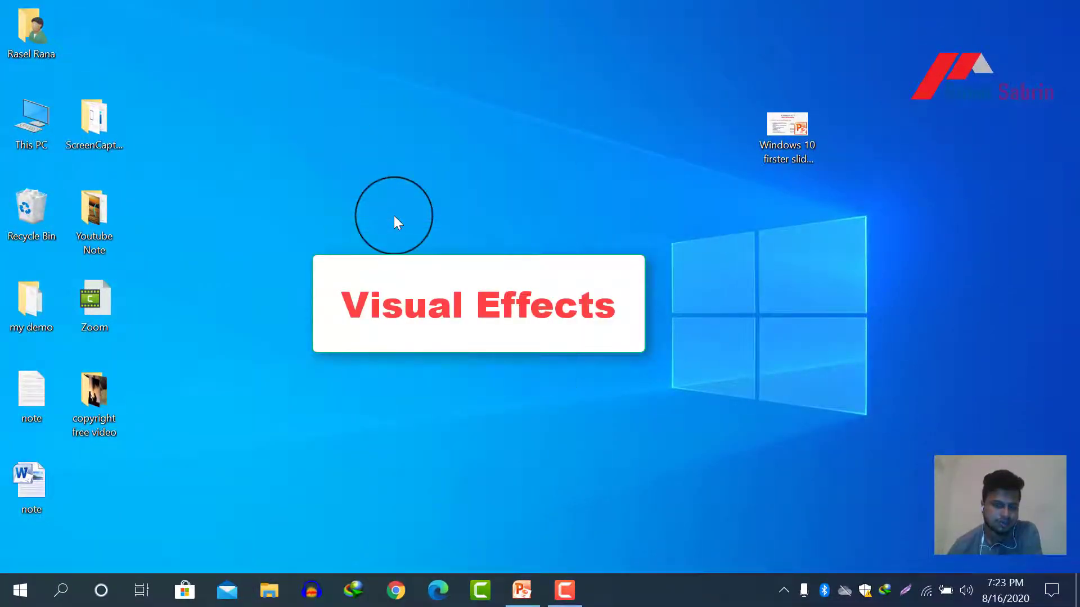
right_click(26, 124)
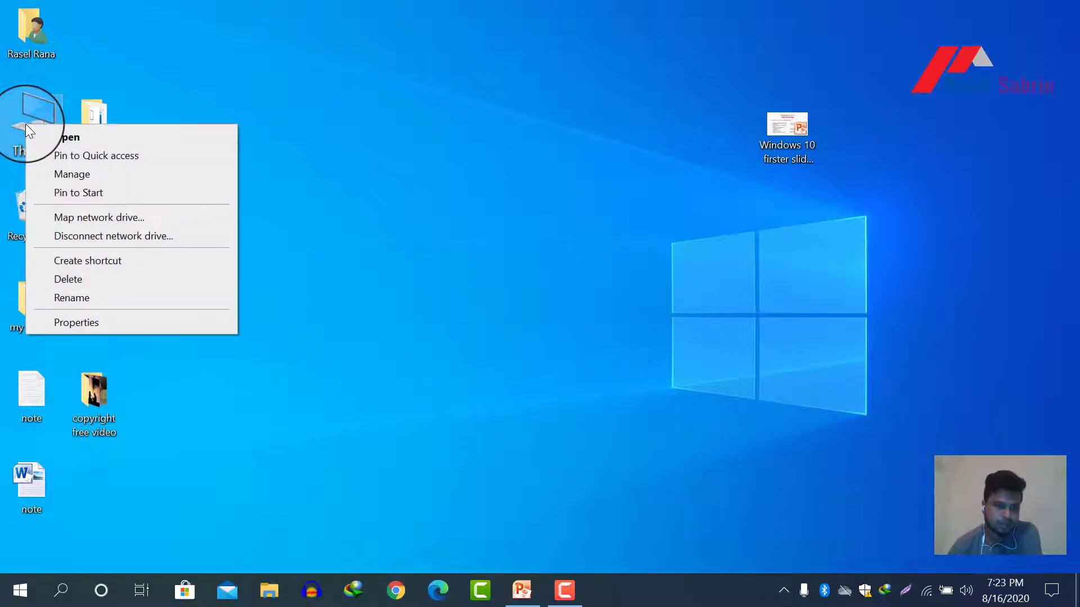
click(107, 323)
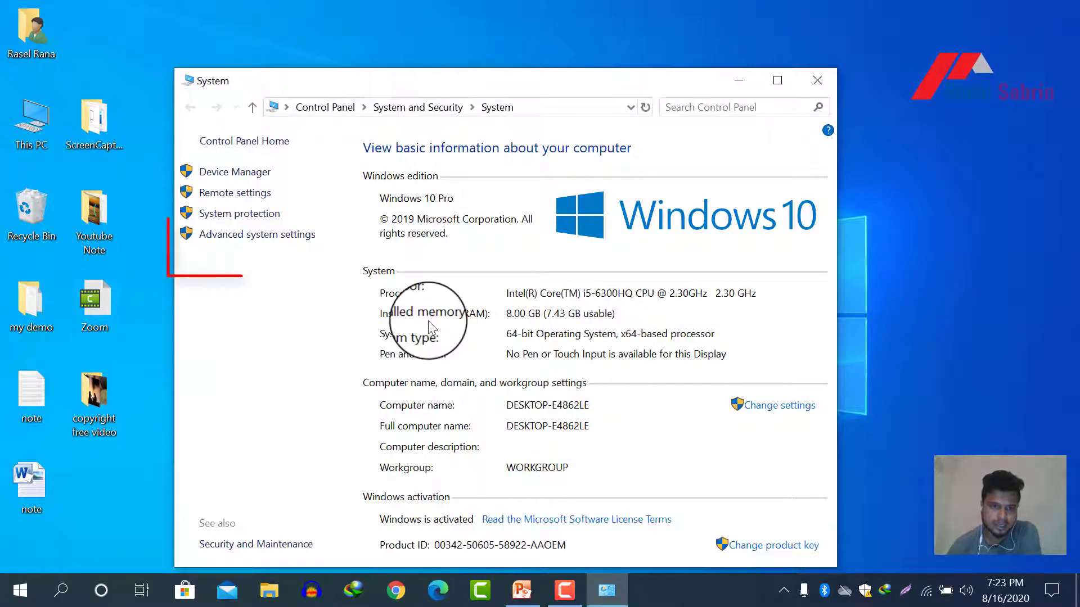
click(282, 241)
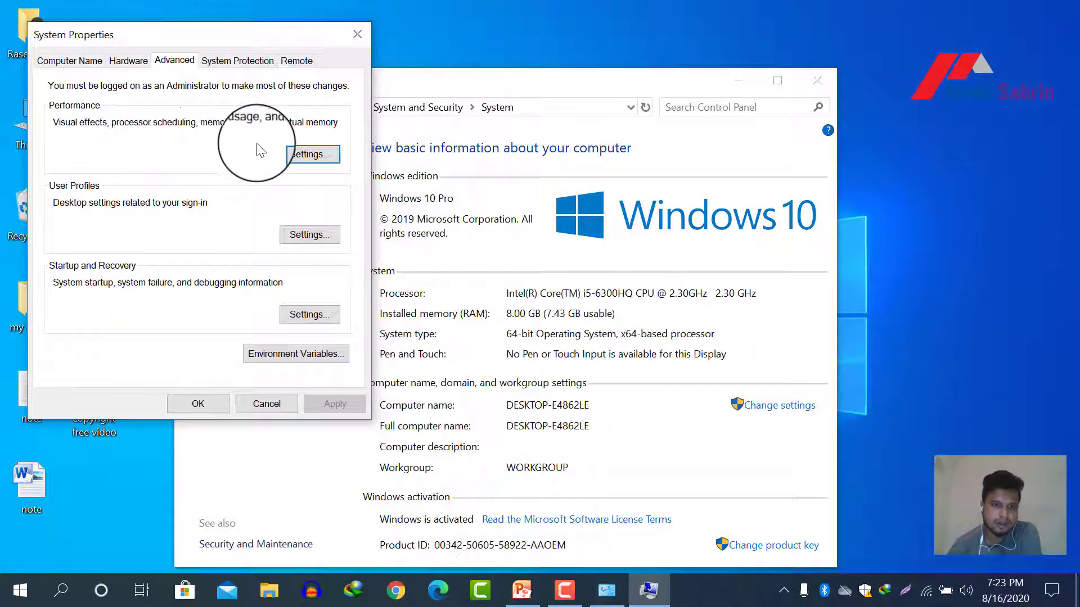
click(313, 163)
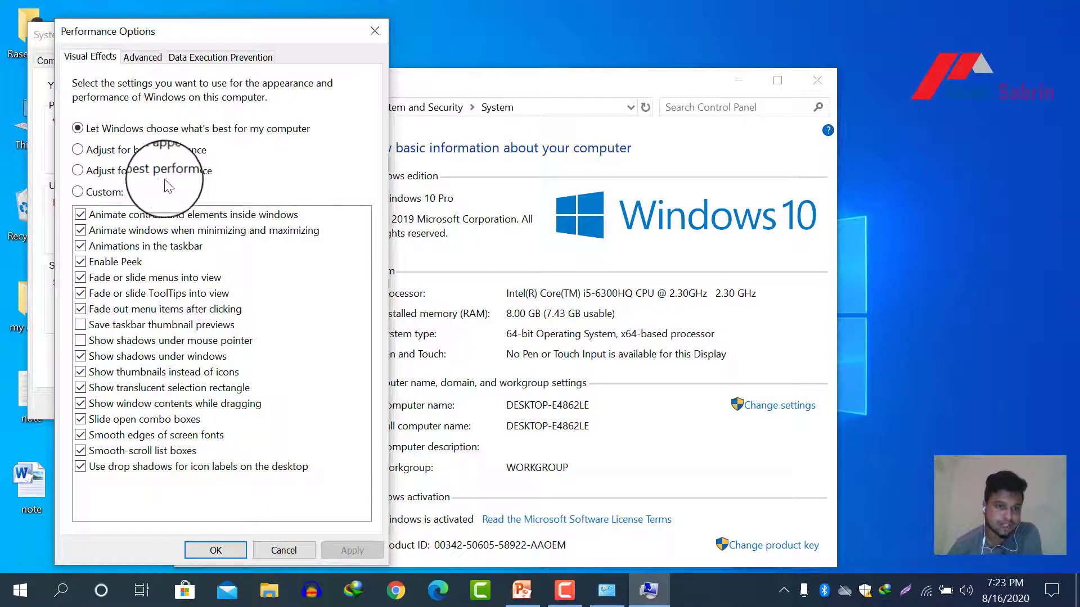
Step: Set the visual effects to Adjust for best performance, apply the change, and close all system settings windows
click(77, 171)
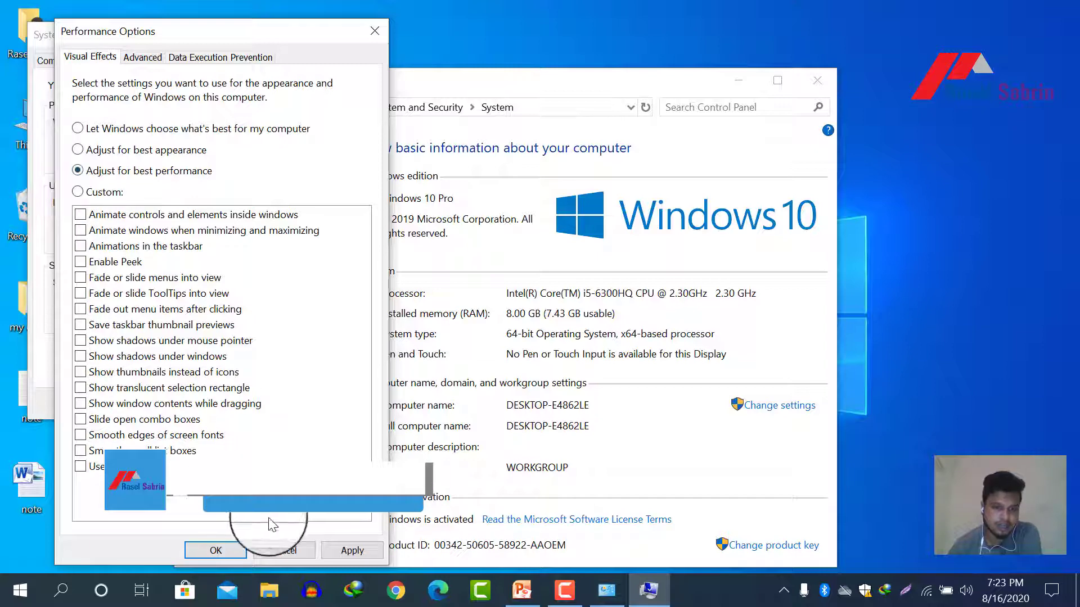
click(352, 550)
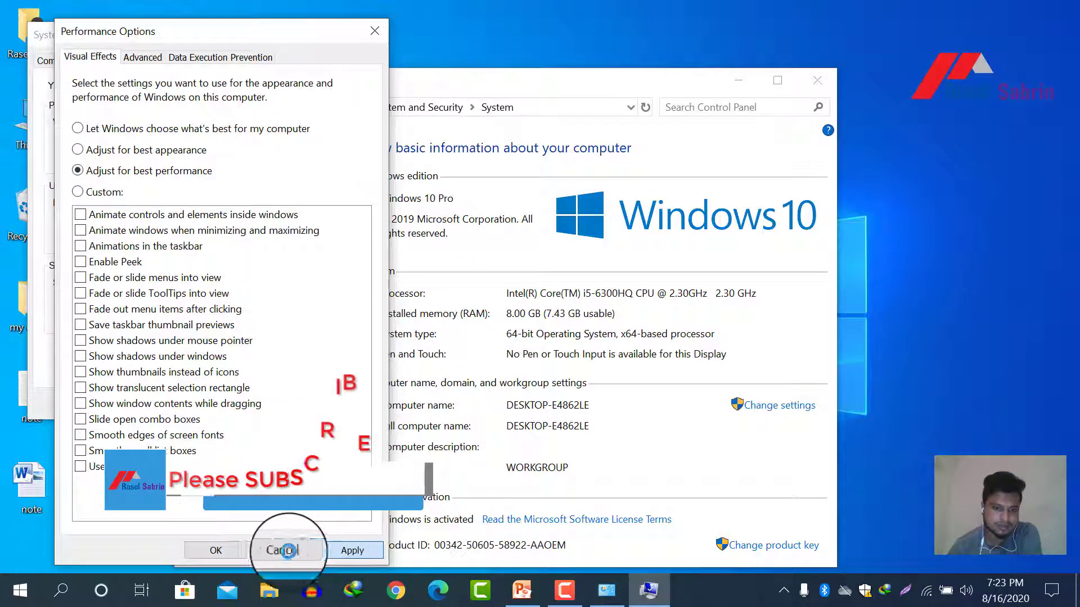
click(217, 550)
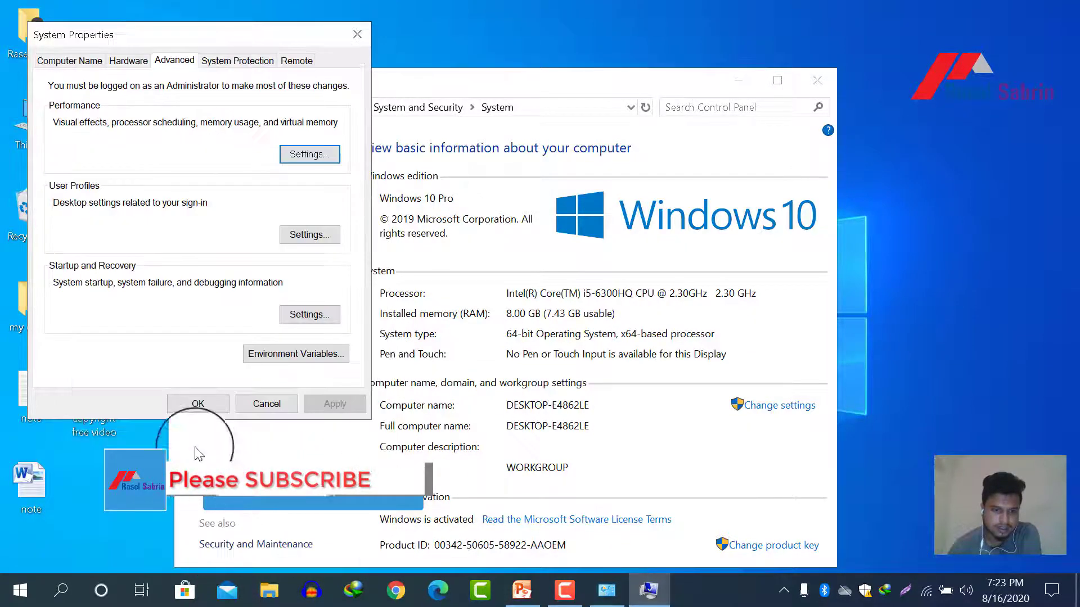
click(197, 404)
click(817, 82)
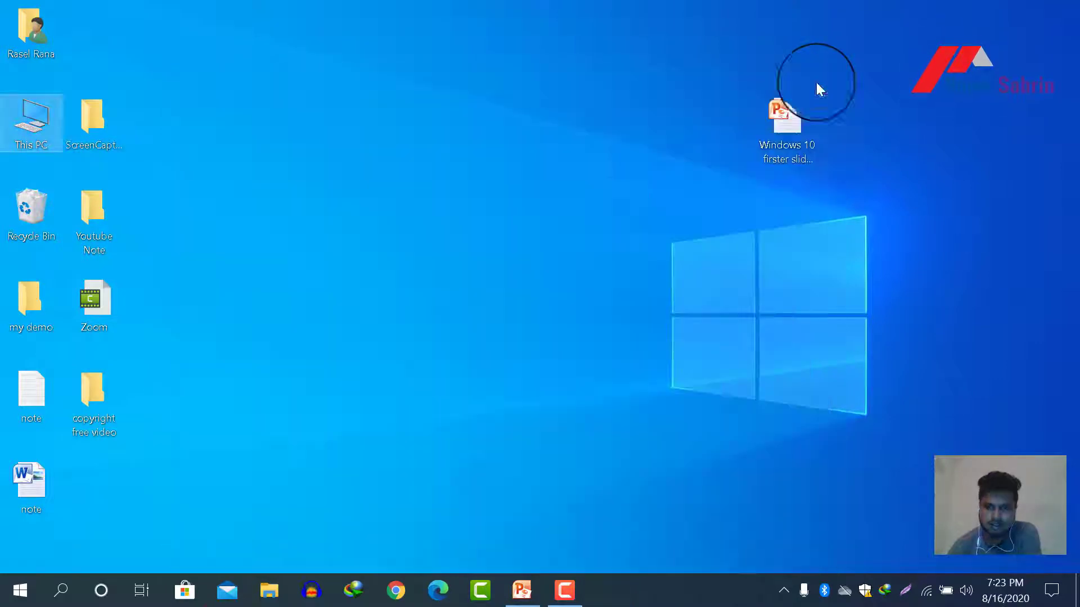
Step: Refresh the desktop five times
right_click(465, 120)
click(509, 167)
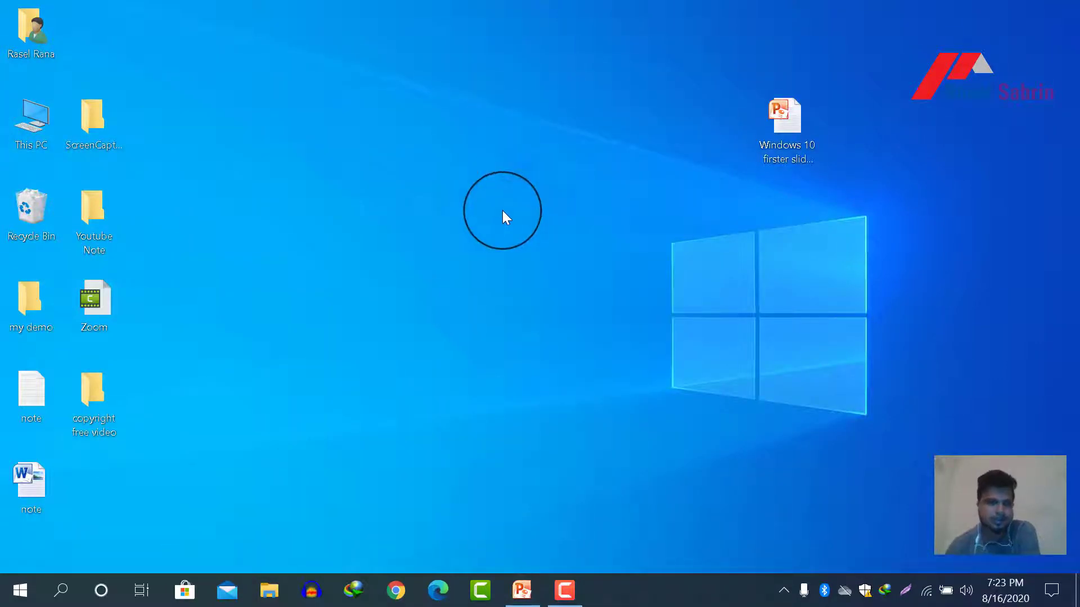
right_click(332, 135)
click(363, 184)
right_click(421, 145)
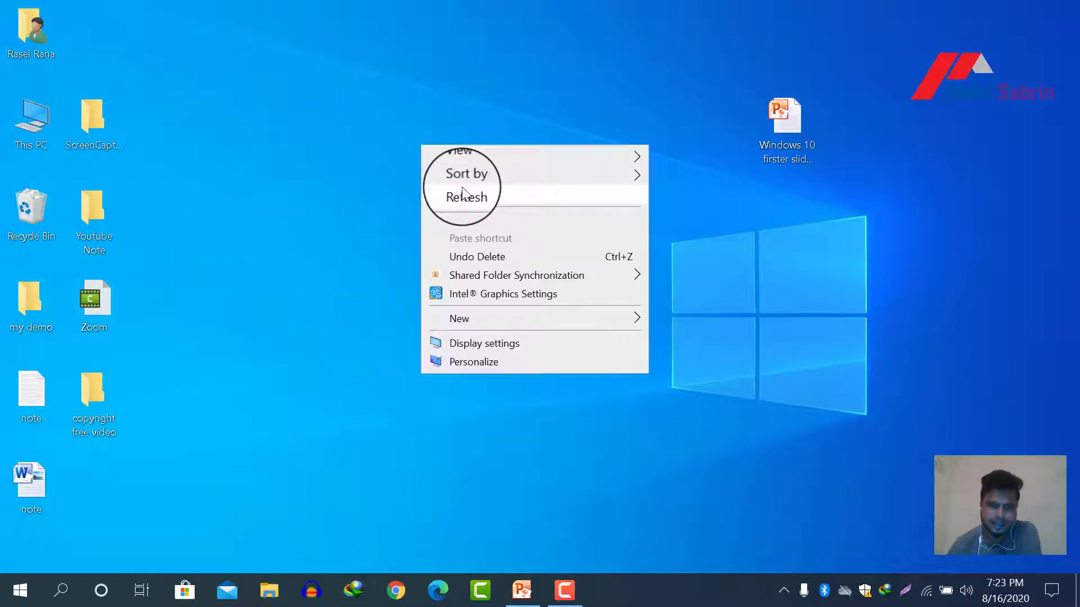
click(464, 195)
right_click(421, 147)
click(476, 197)
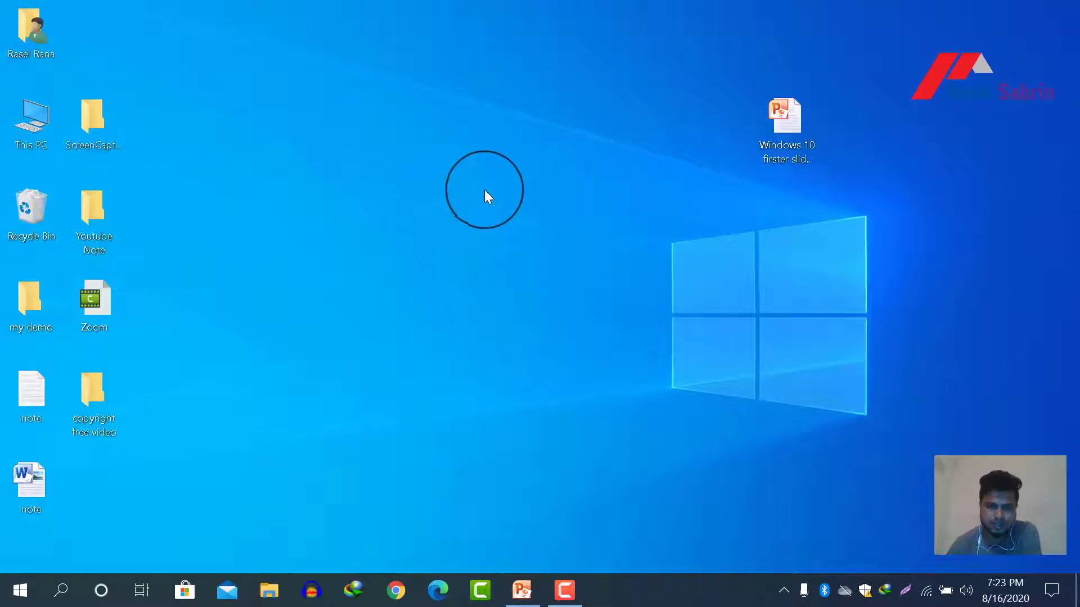
right_click(272, 169)
click(316, 220)
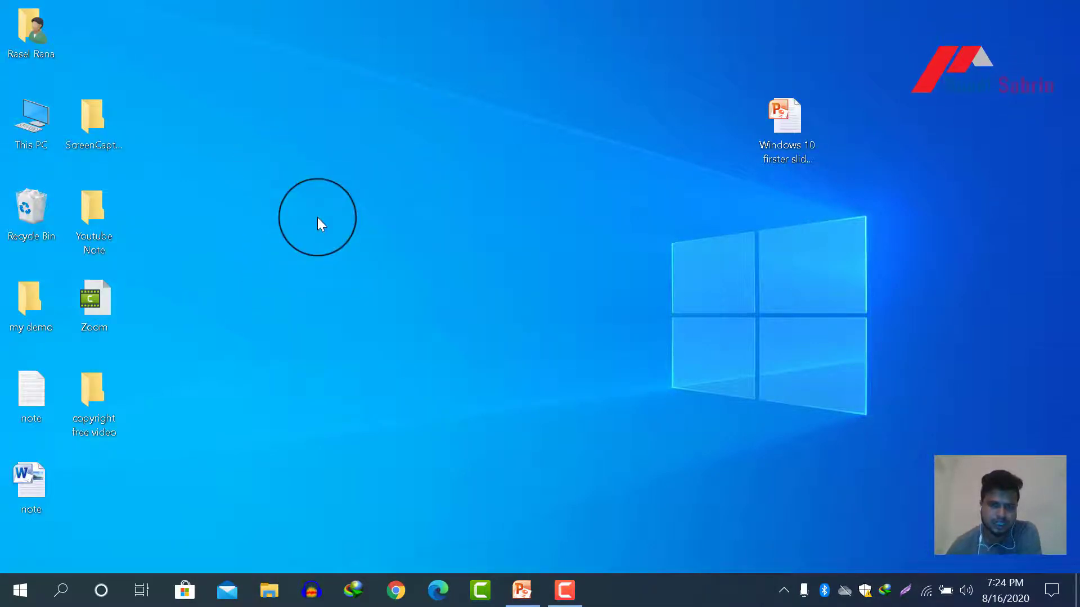
Step: Empty the Recycle Bin permanently, granting administrator permission to delete the WinSAT folder and the en-US file
click(25, 222)
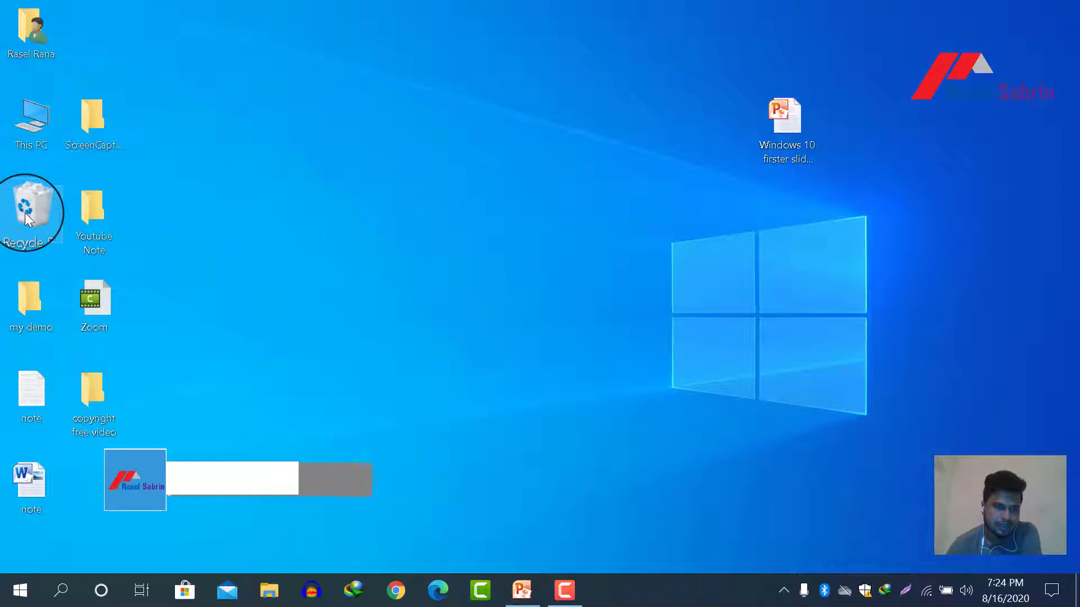
right_click(25, 212)
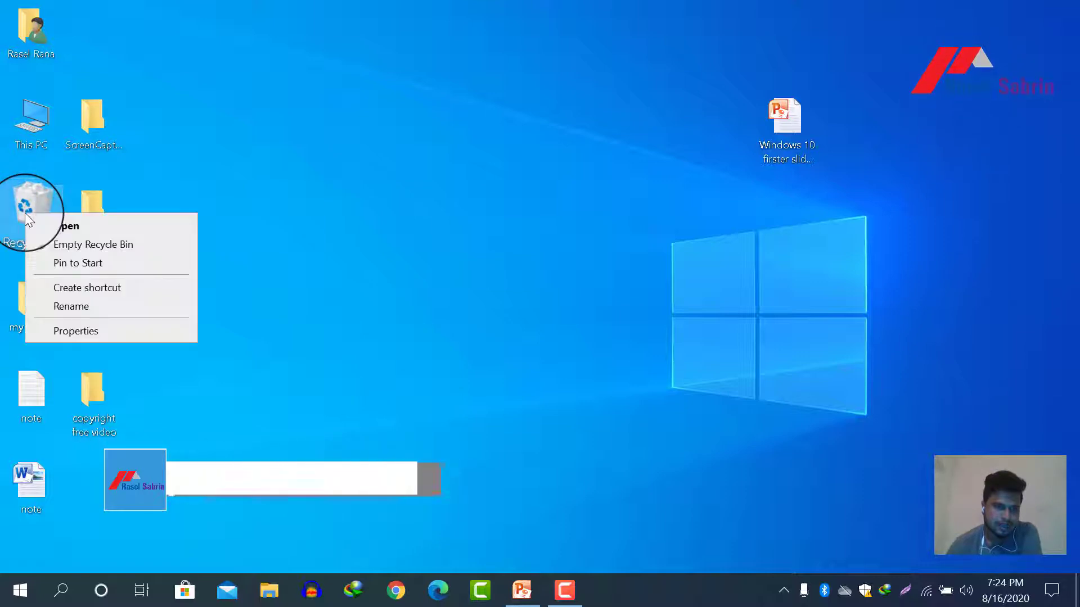
click(128, 250)
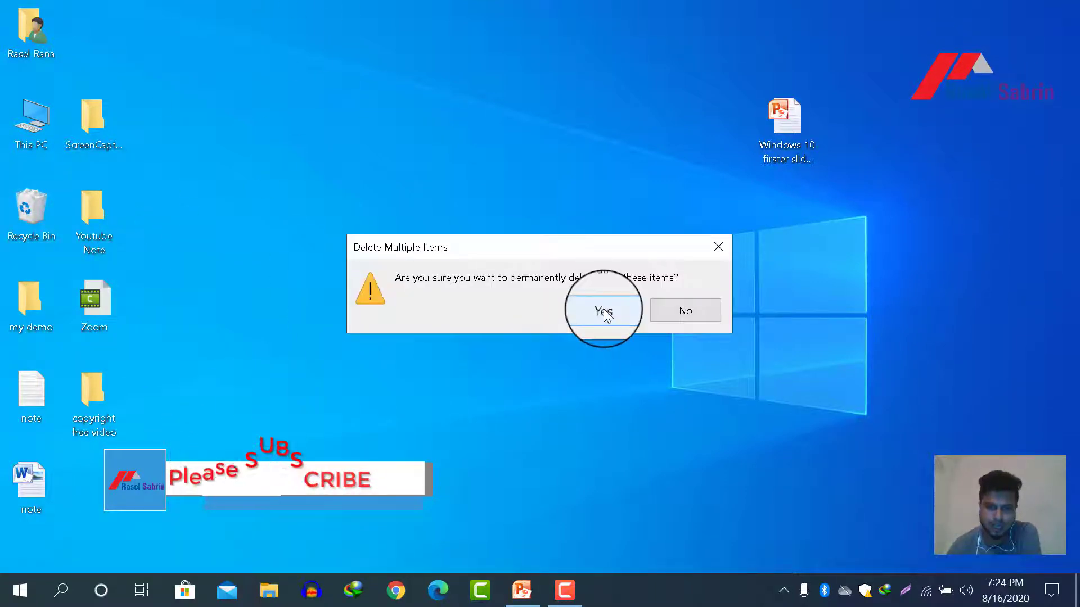
click(604, 313)
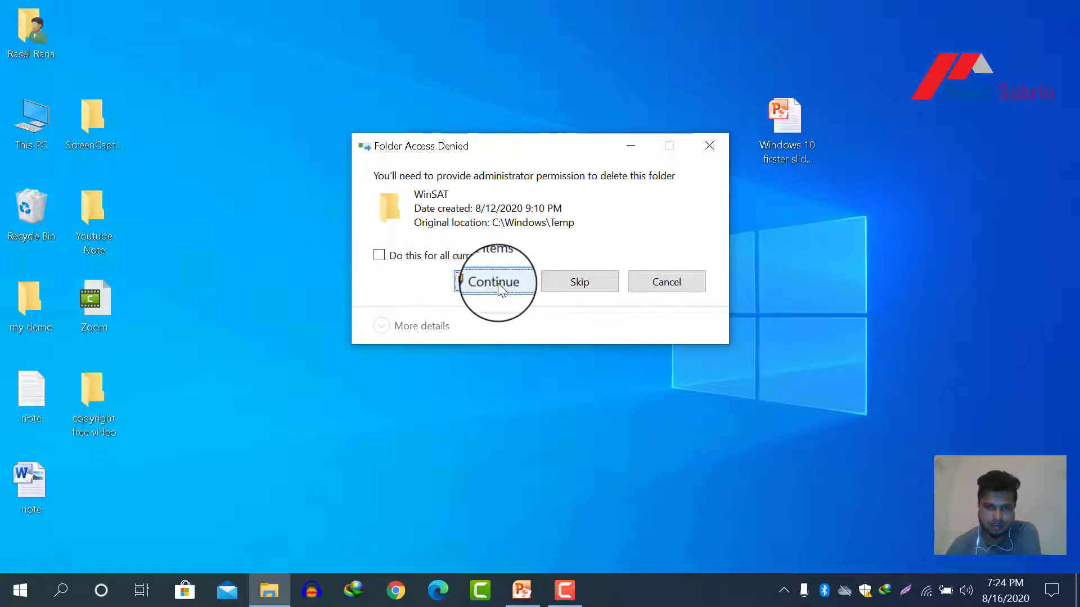
click(495, 282)
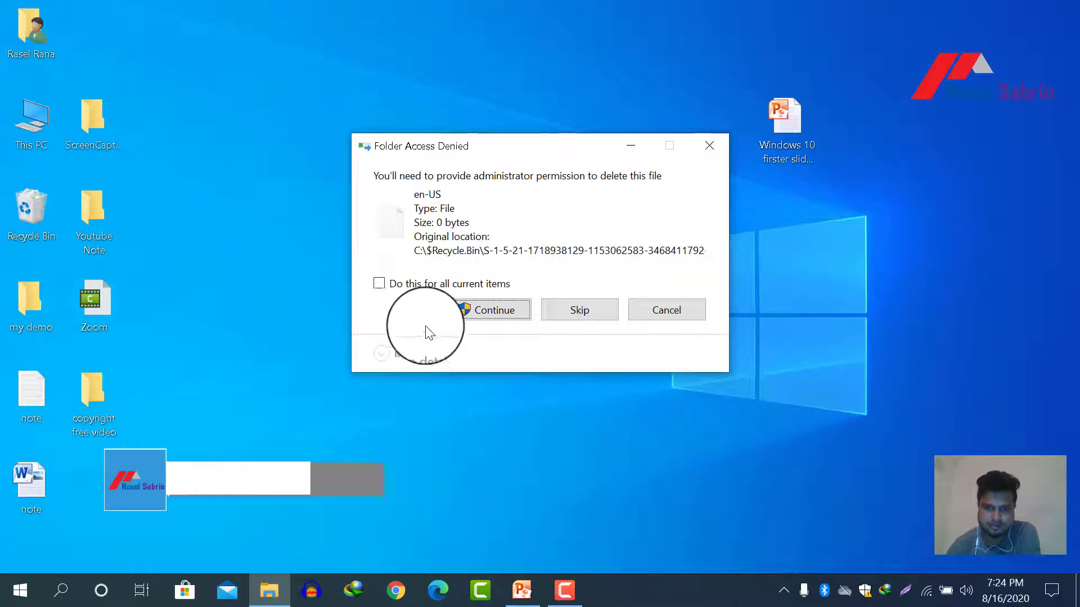
click(479, 315)
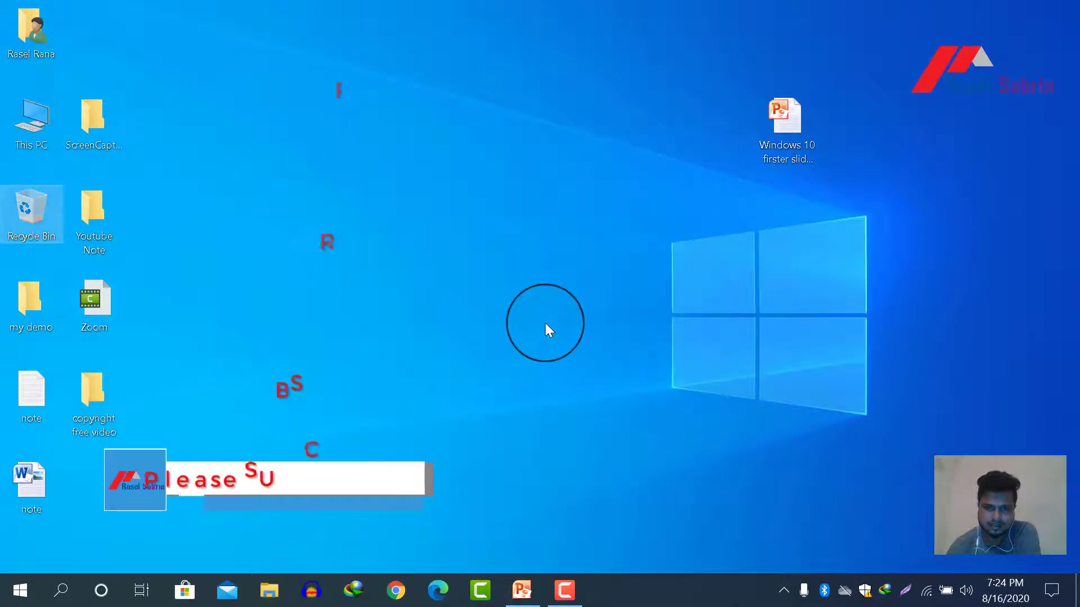
Step: Refresh the desktop three times
right_click(422, 183)
click(463, 237)
right_click(388, 164)
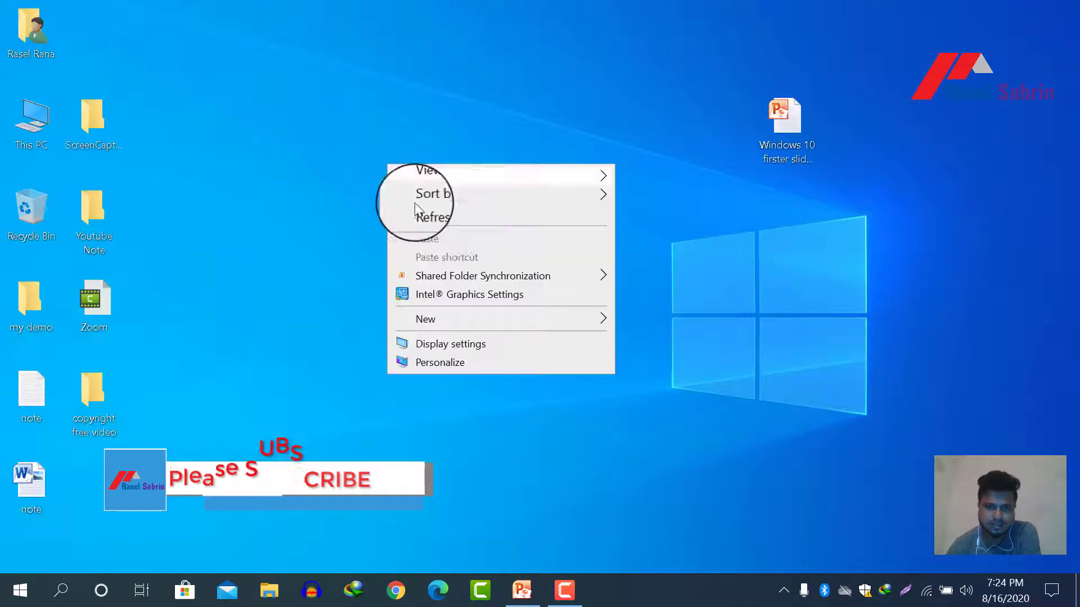
click(442, 222)
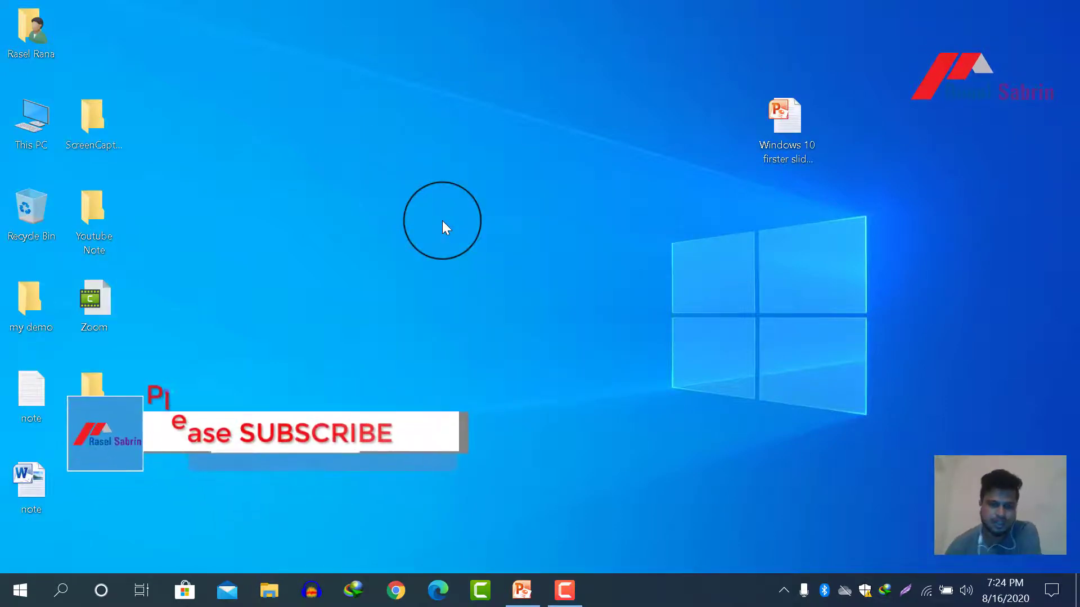
right_click(366, 148)
click(420, 197)
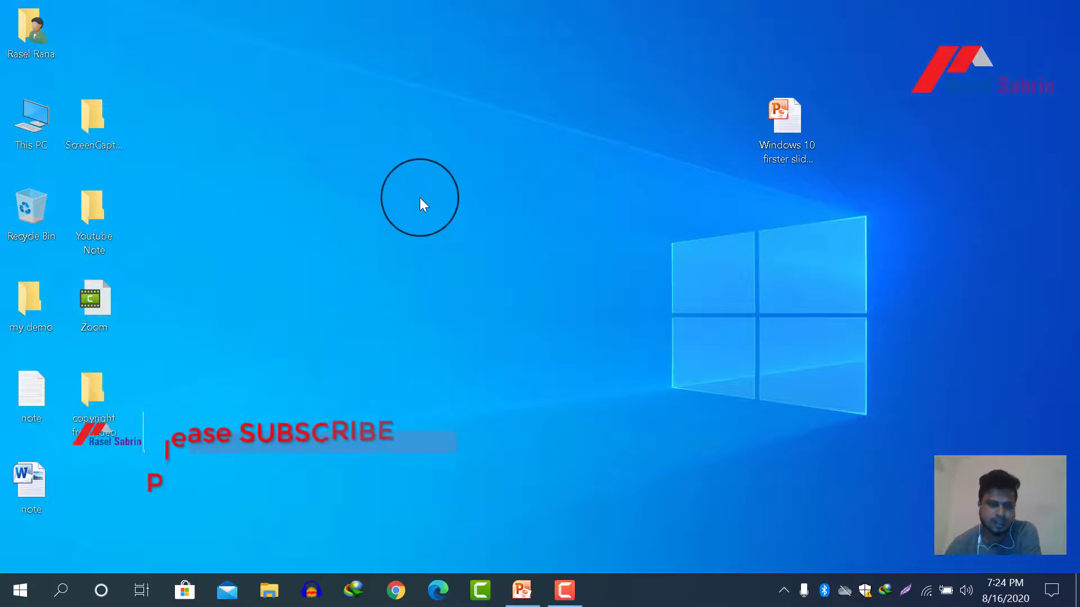